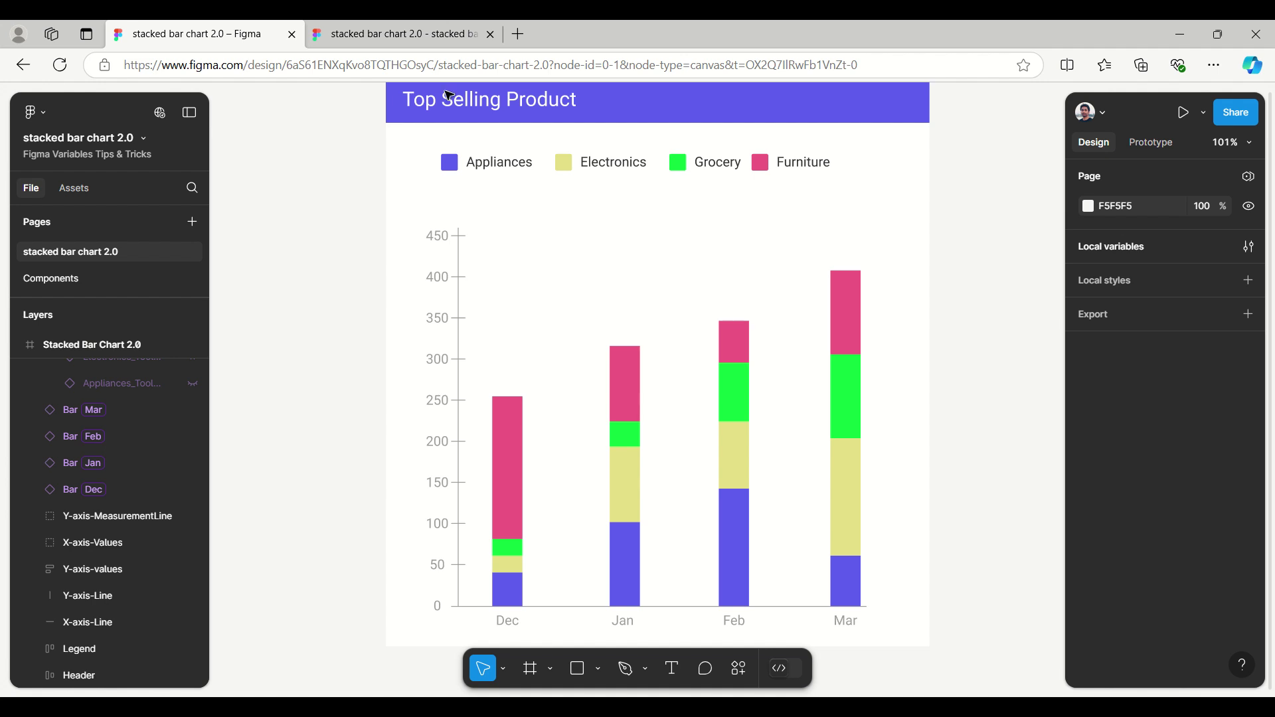
Switch to the running prototype and check the tooltips on the segments of the Dec bar.
click(396, 21)
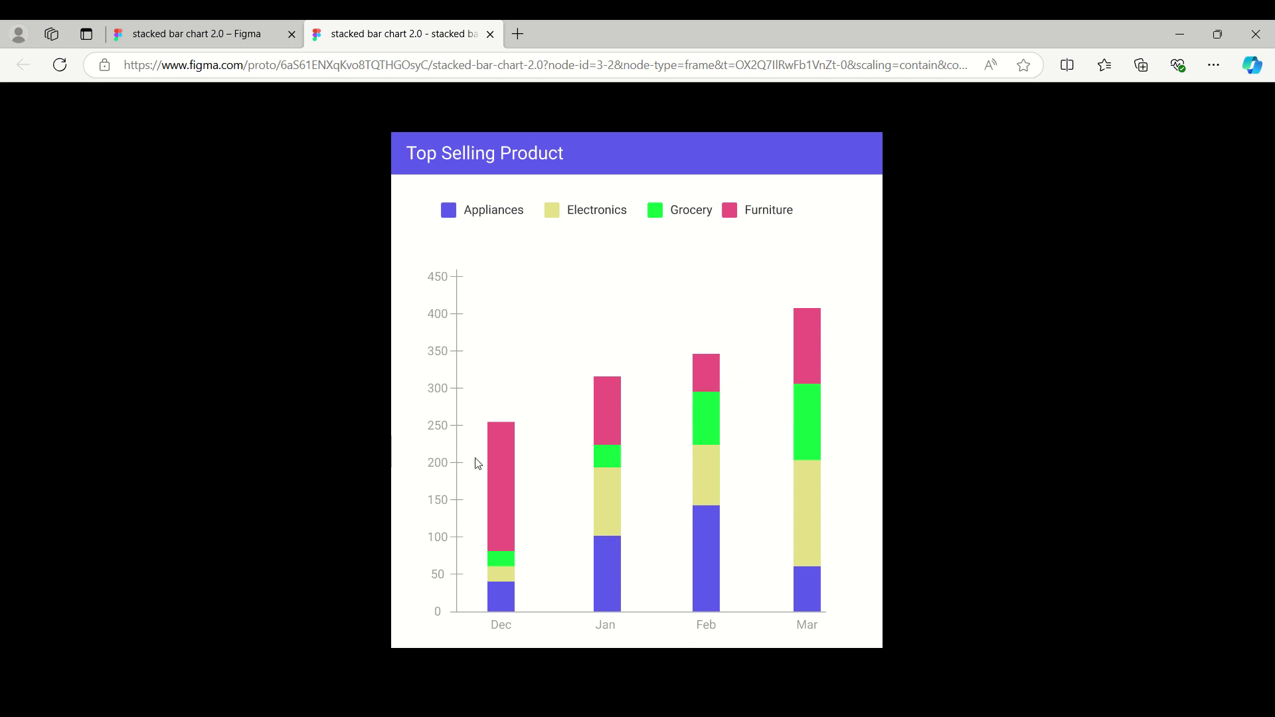
mouse_move(493, 463)
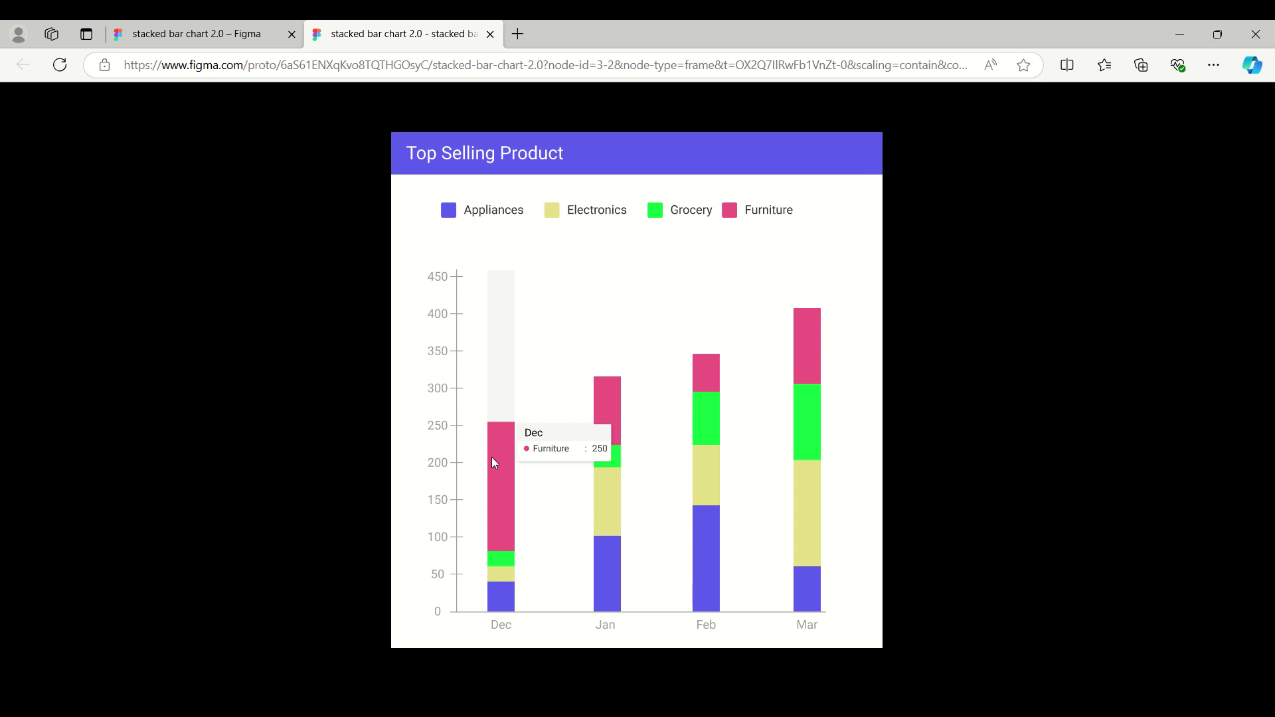
mouse_move(499, 557)
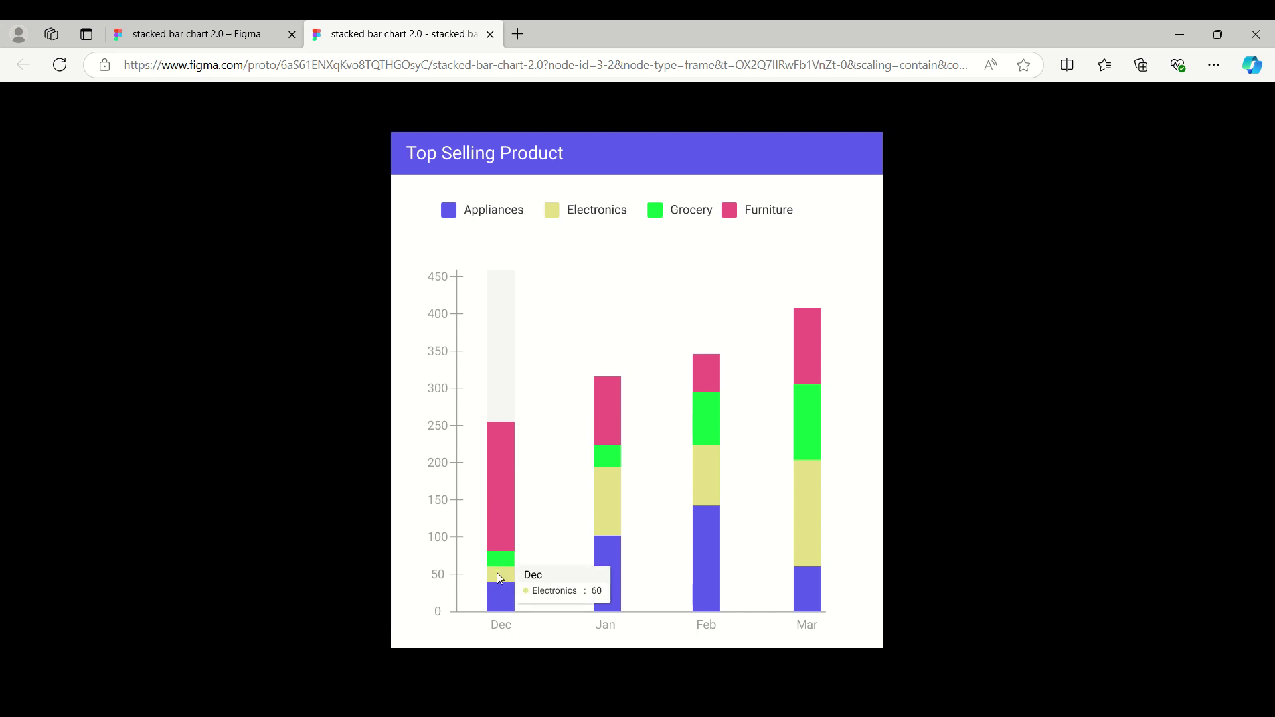
mouse_move(500, 598)
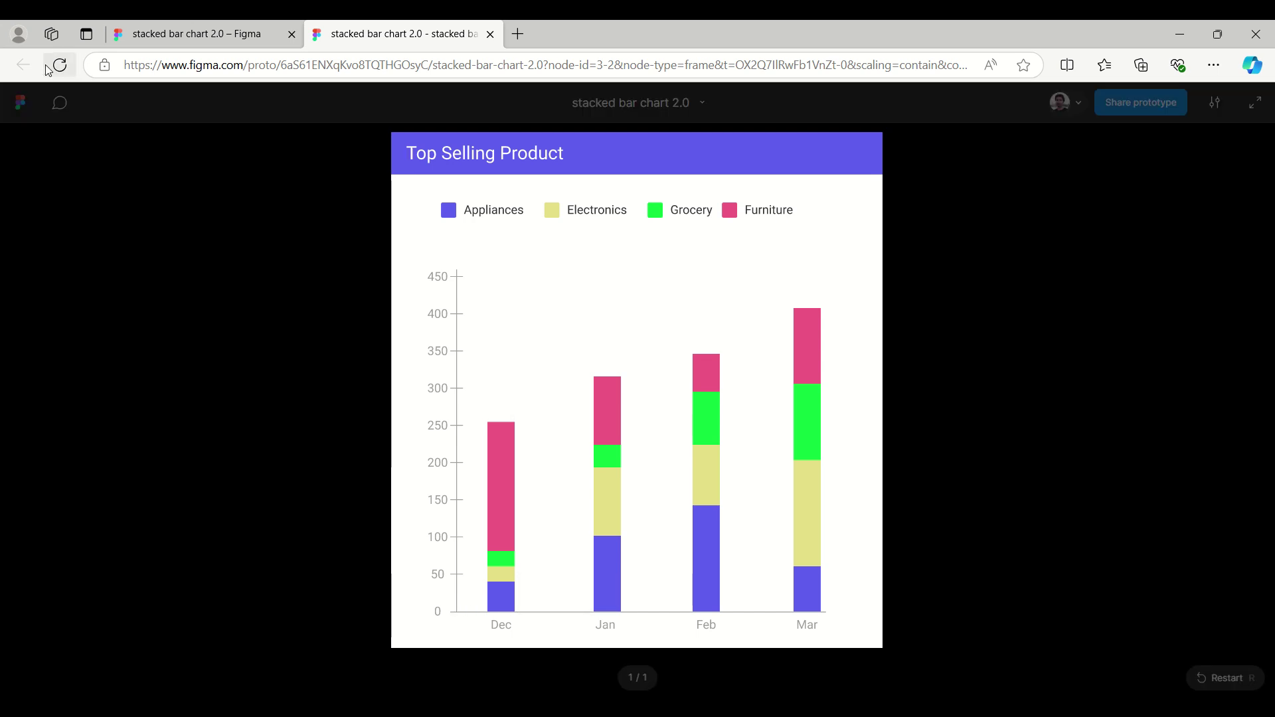
Return to the design file and inspect the Jan, Feb and Mar bar instances in the chart, leaving nothing selected.
click(178, 40)
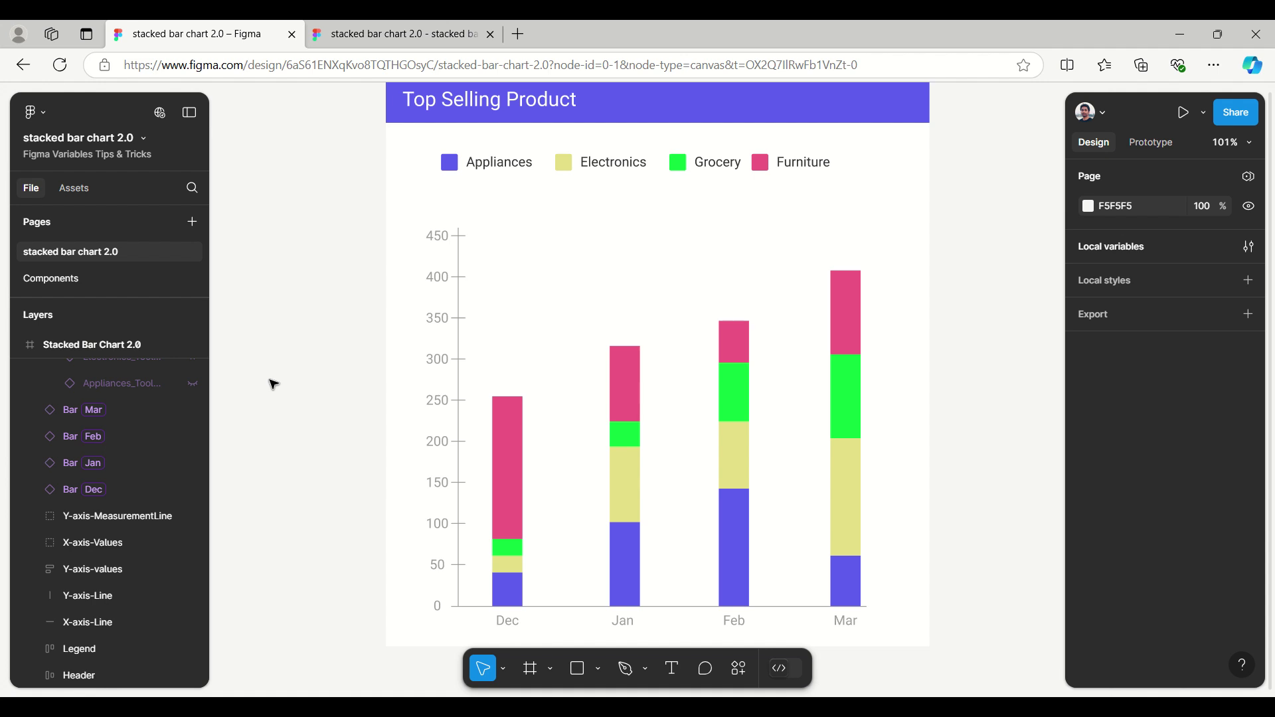
scroll(269, 380, down, 2)
scroll(243, 360, down, 2)
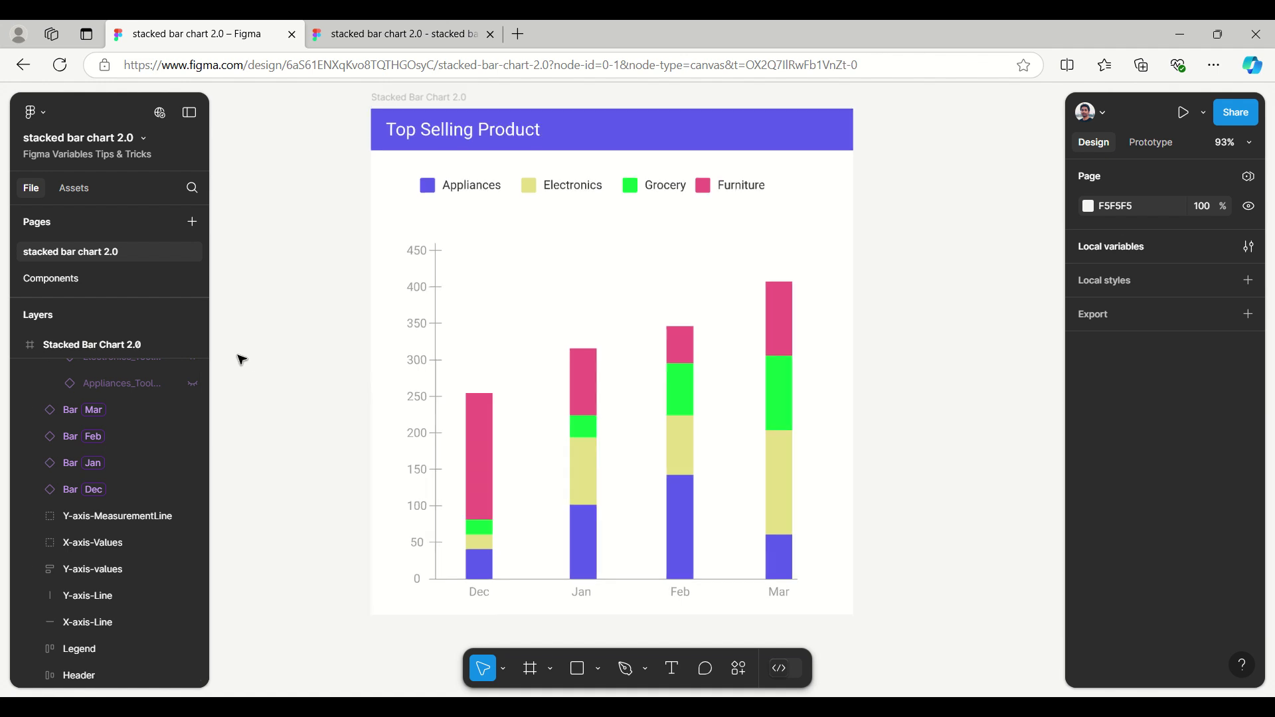
scroll(241, 359, down, 4)
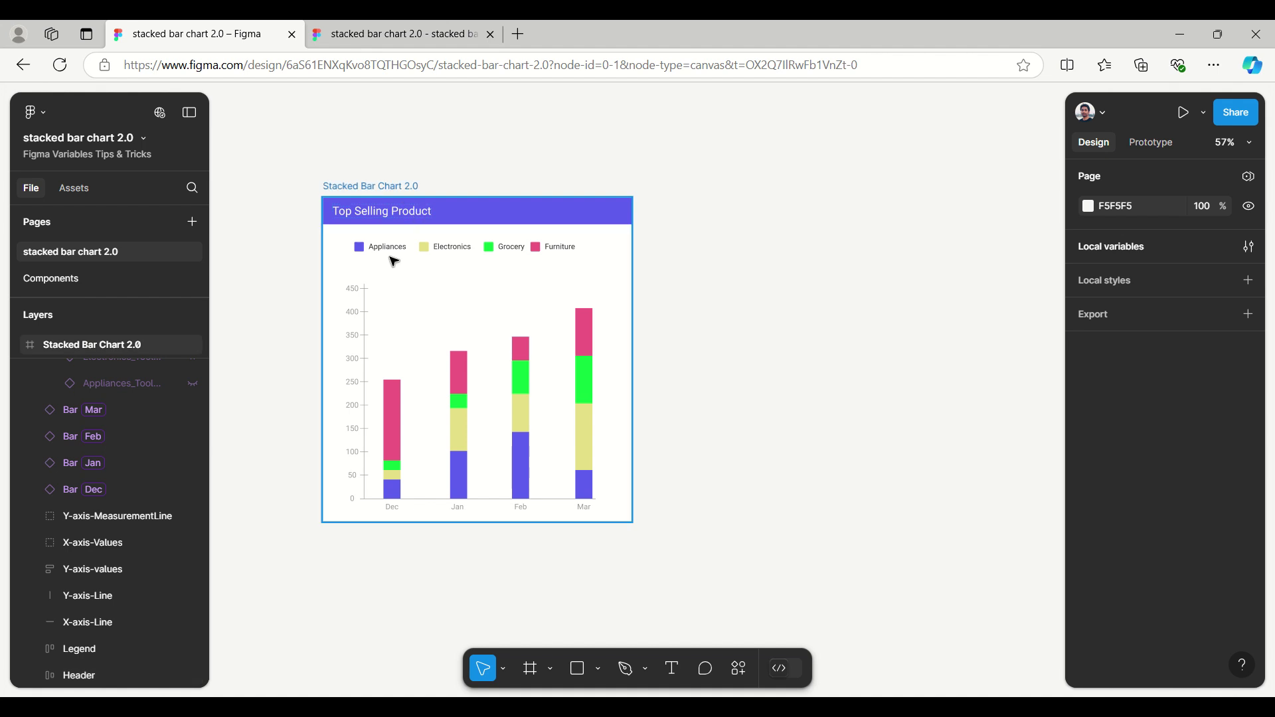
click(465, 387)
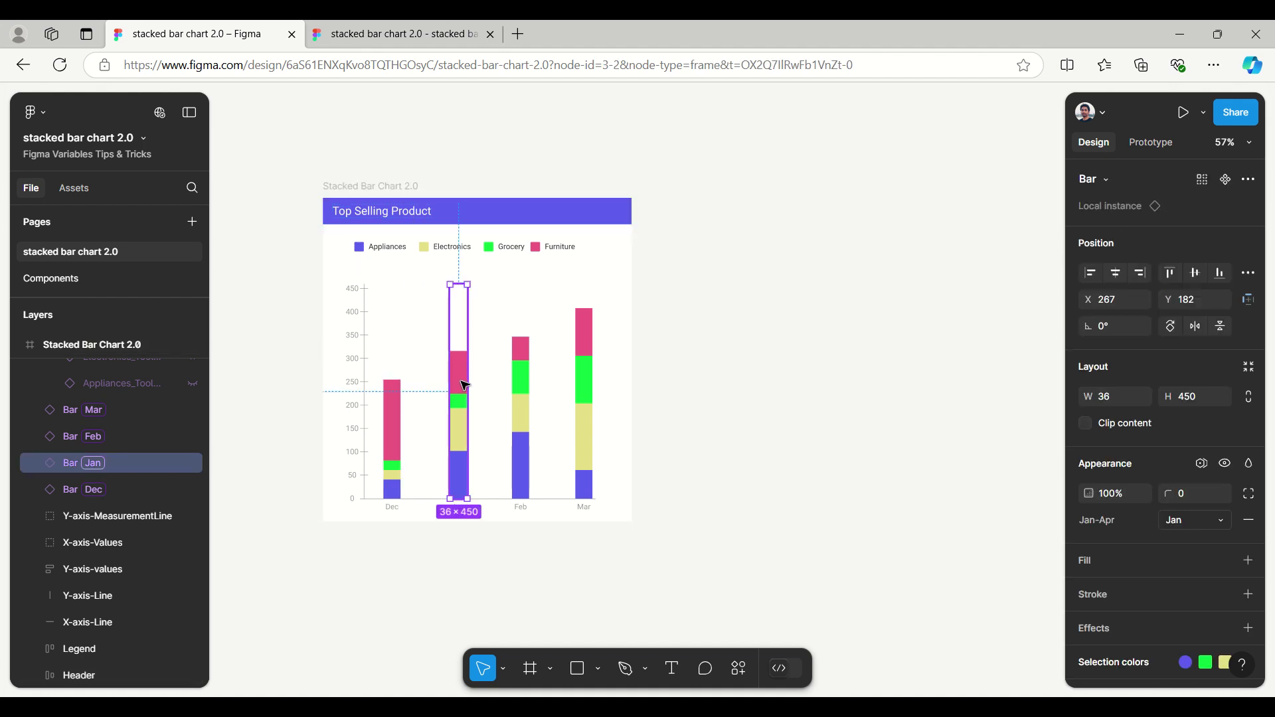
click(526, 348)
click(585, 333)
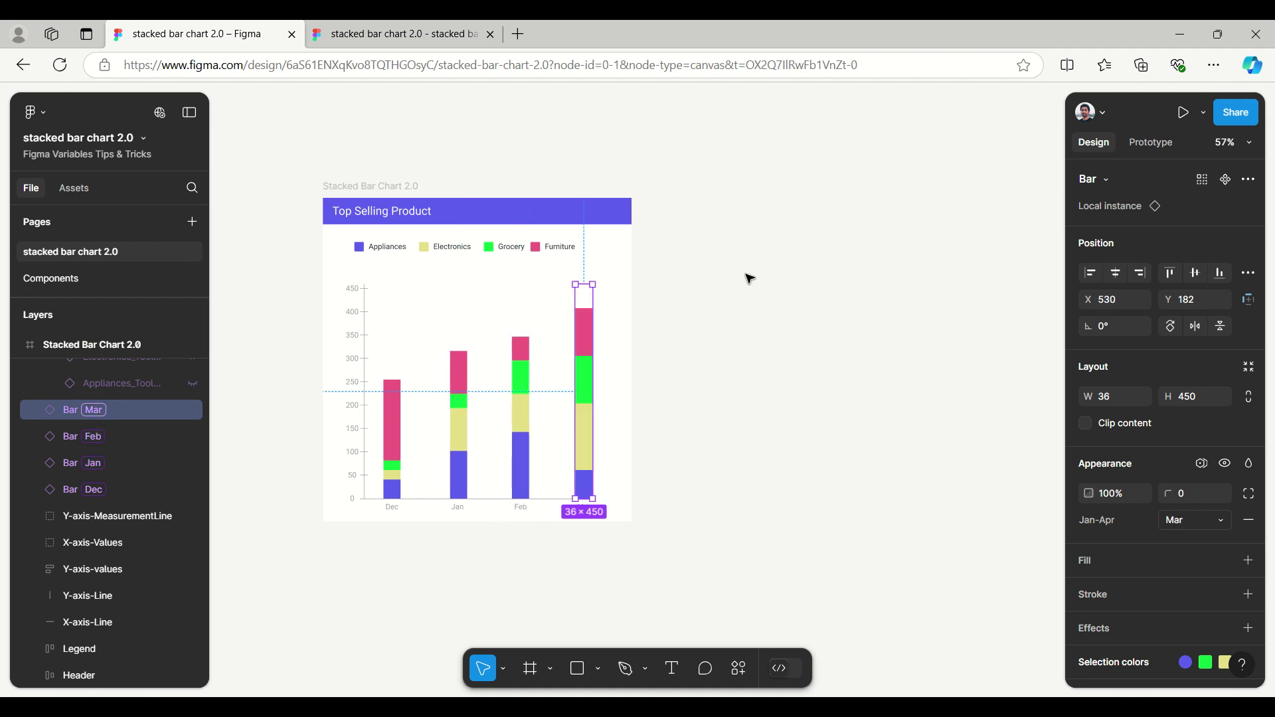
click(748, 277)
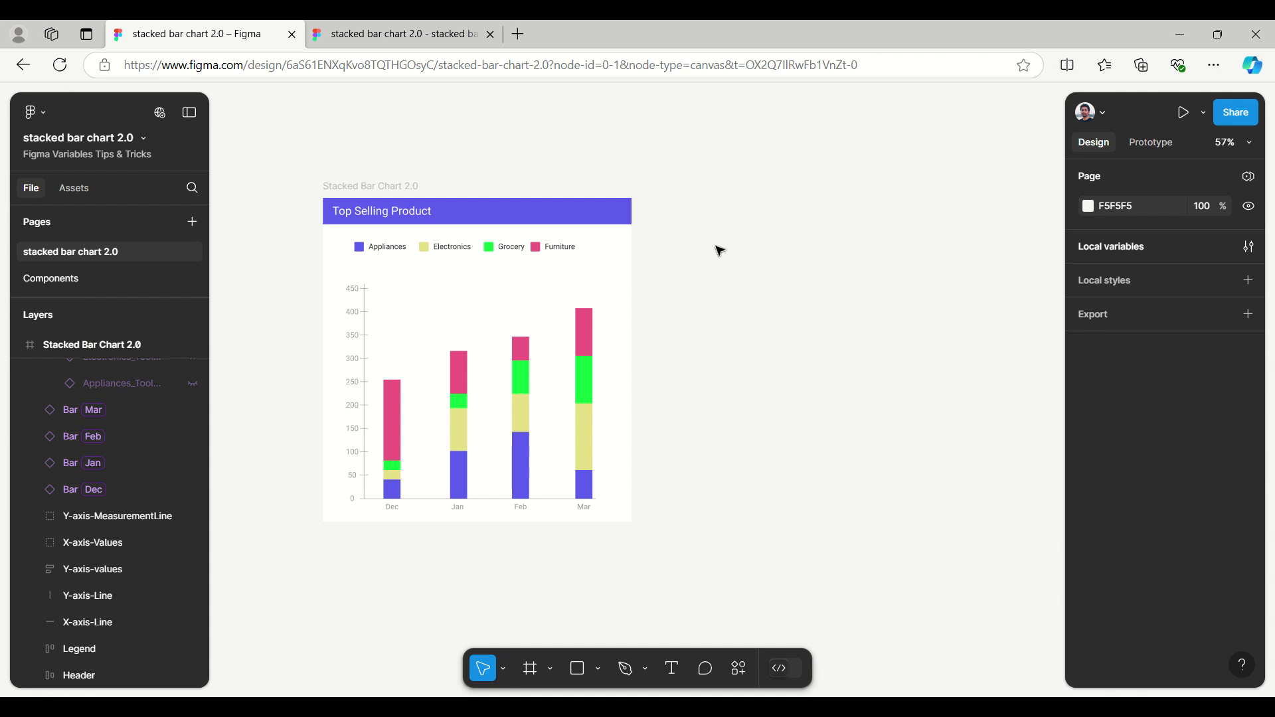
Open the local variables table and enlarge it to review the variables for each month mode.
click(1106, 247)
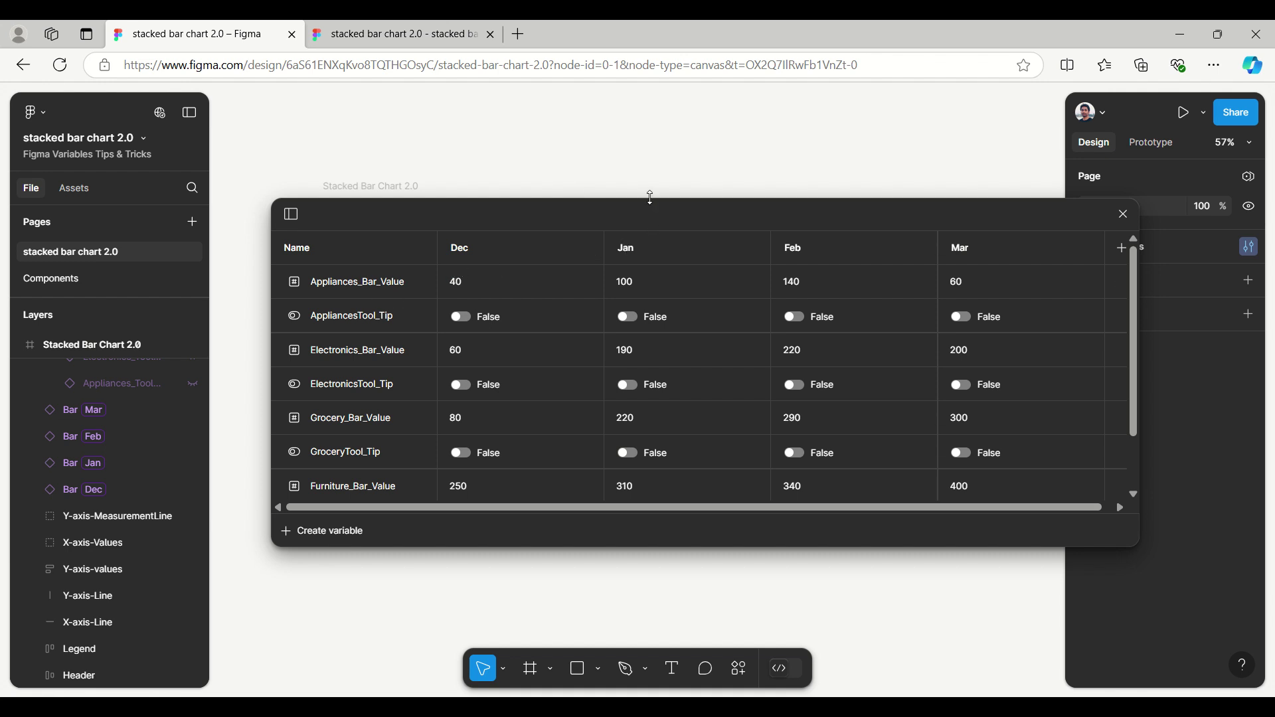
drag(650, 197, 651, 101)
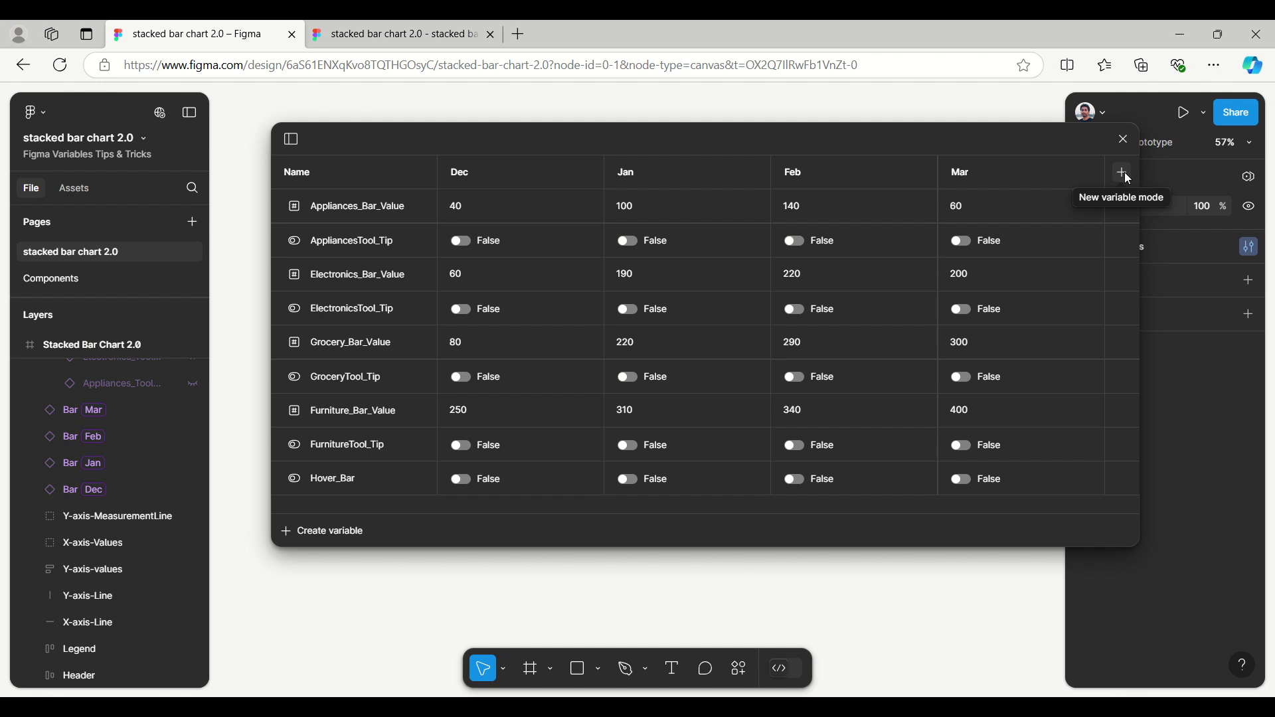
Go to the Components page and close the variables table.
click(61, 282)
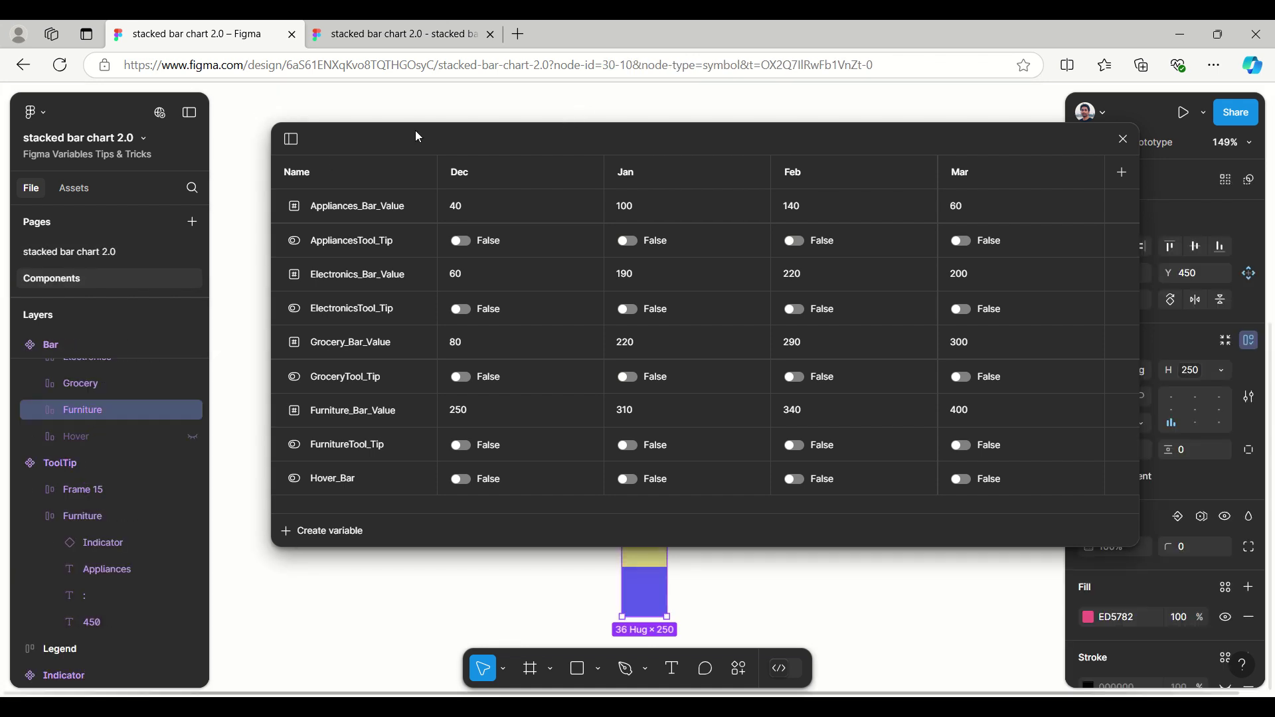
drag(418, 137, 512, 161)
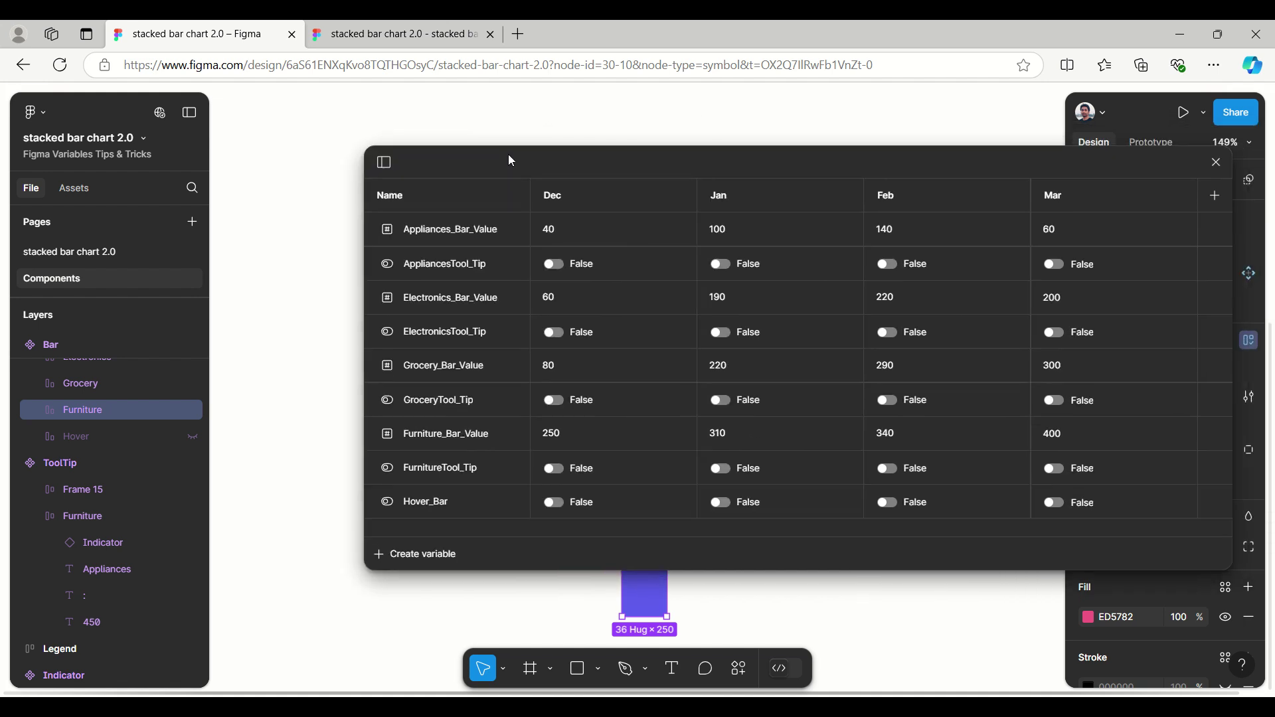
click(1216, 163)
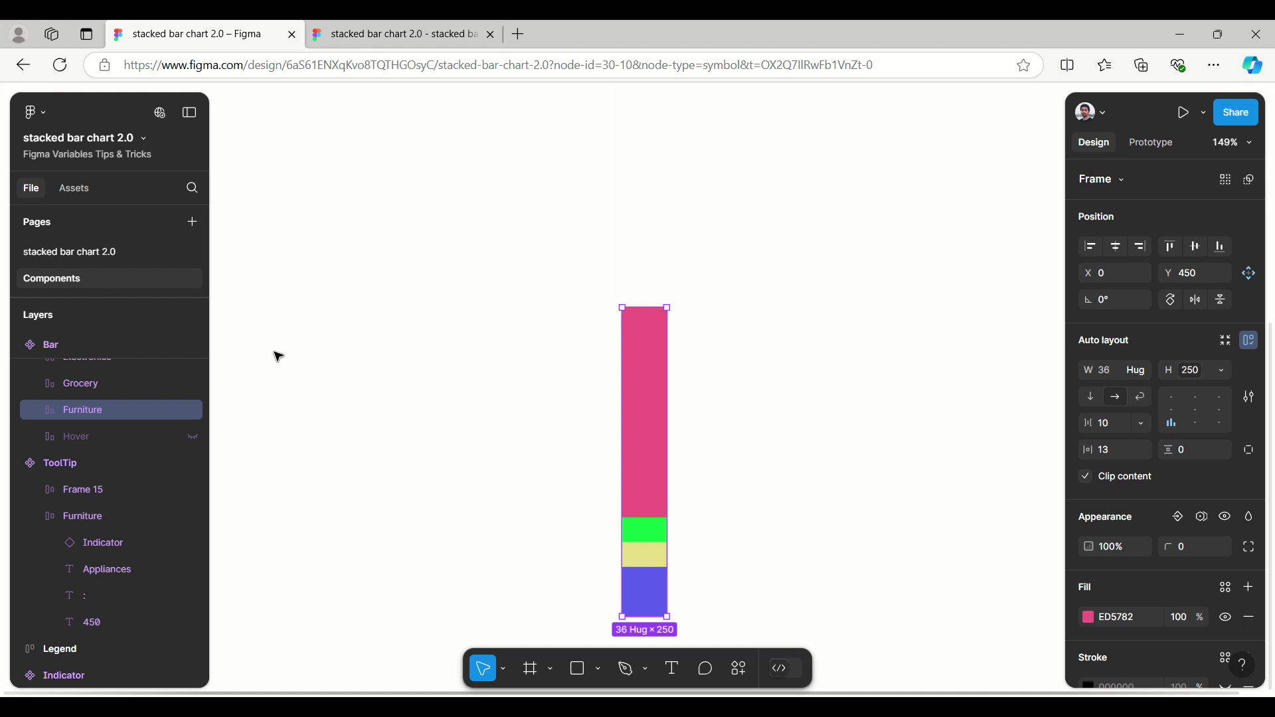
Examine the components on the page, focusing on the Bar component and its Furniture segment.
scroll(271, 348, down, 3)
scroll(275, 350, down, 3)
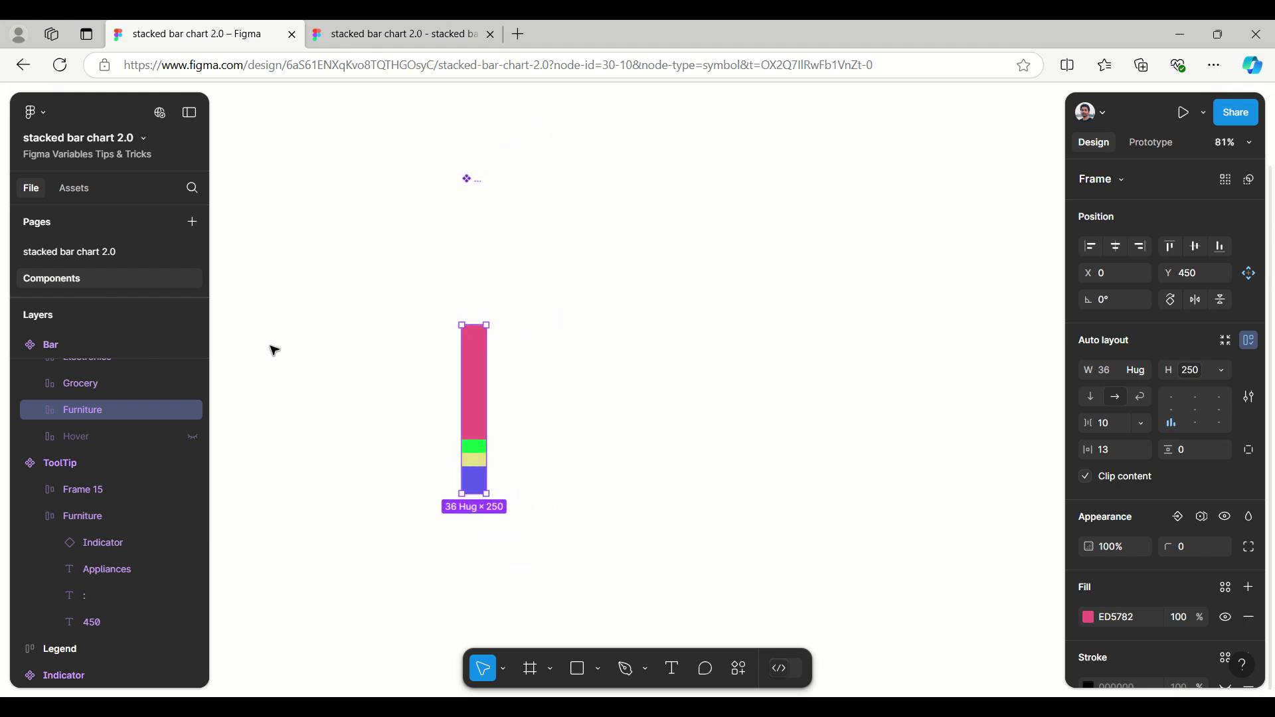
scroll(688, 357, down, 5)
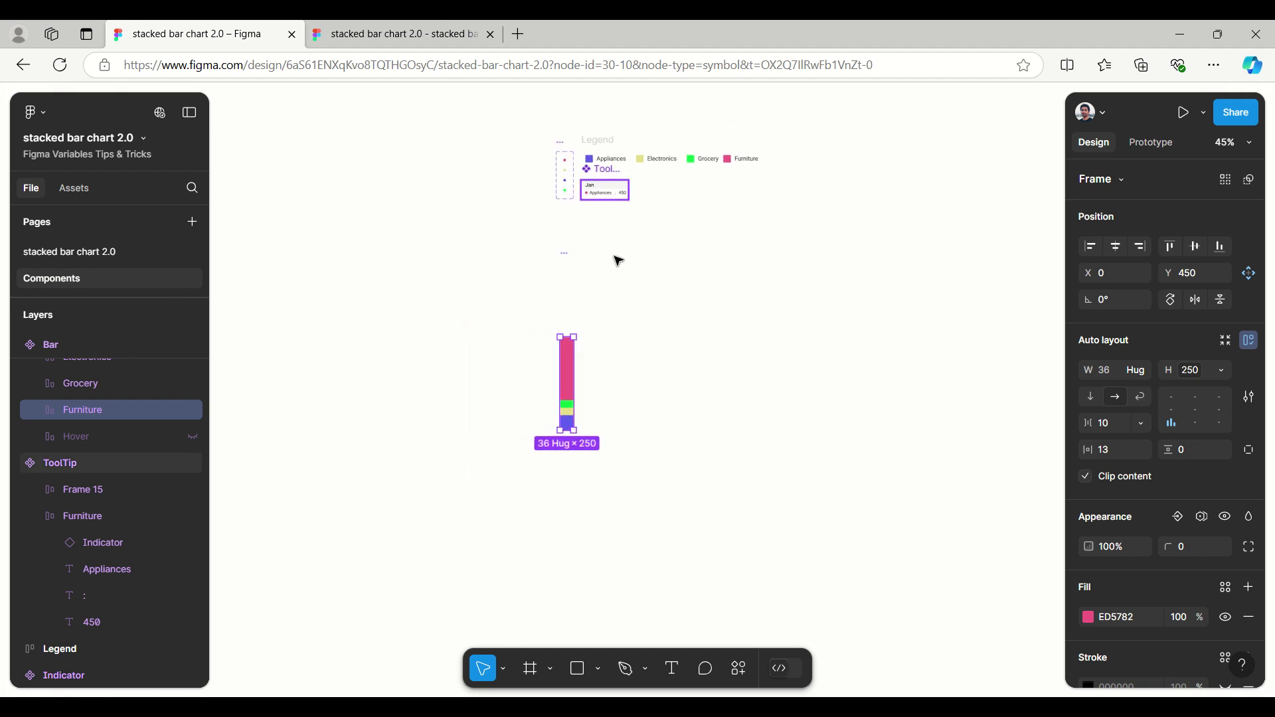
scroll(617, 274, down, 2)
scroll(618, 274, up, 4)
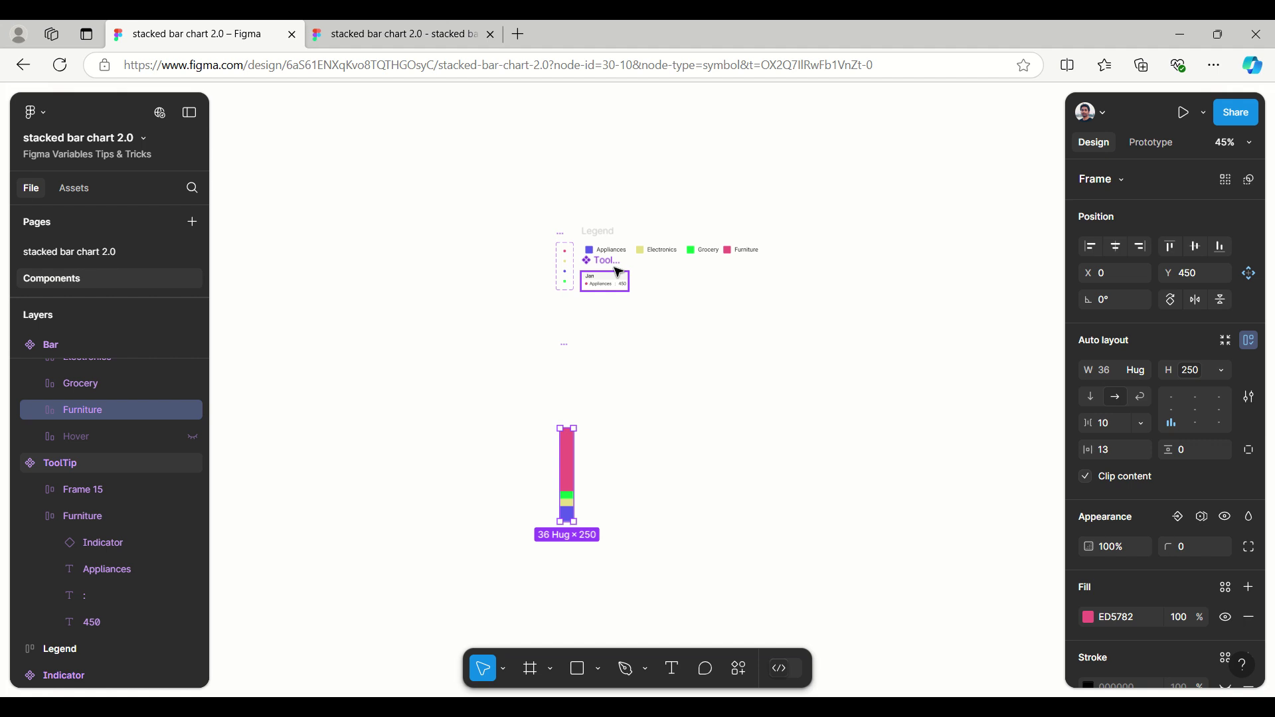
scroll(558, 564, up, 8)
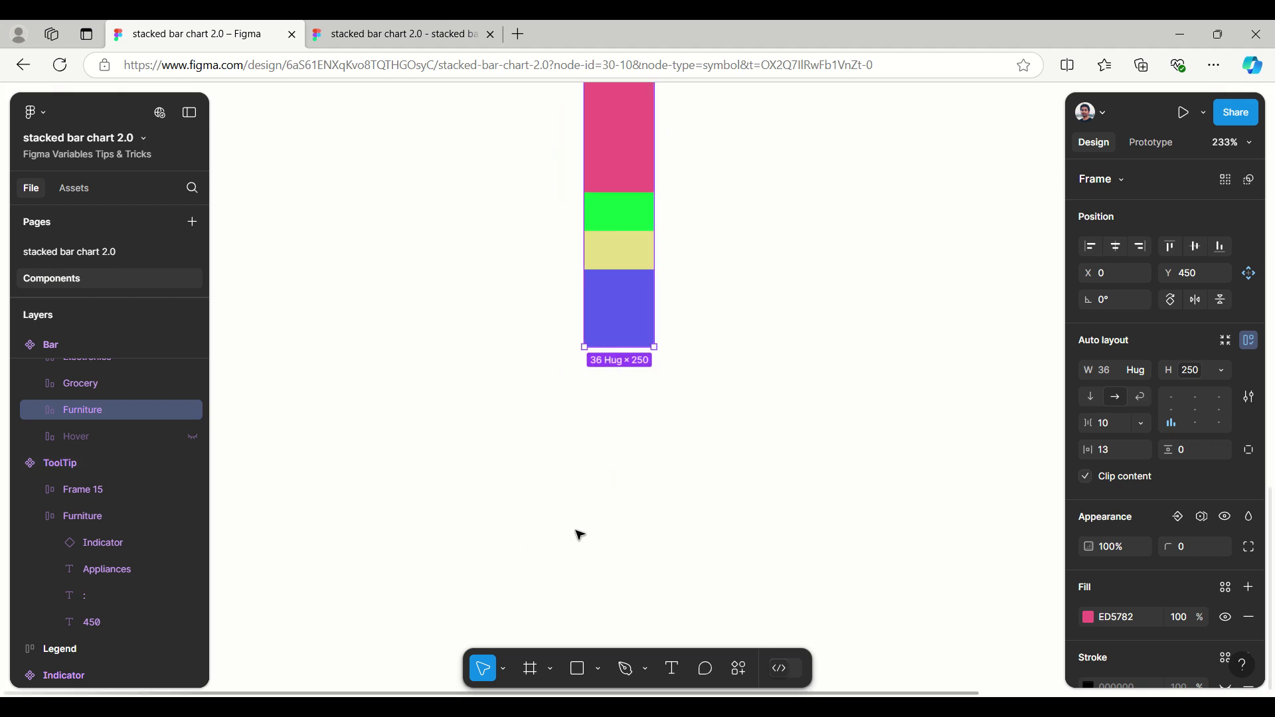
scroll(591, 505, down, 4)
scroll(598, 499, up, 9)
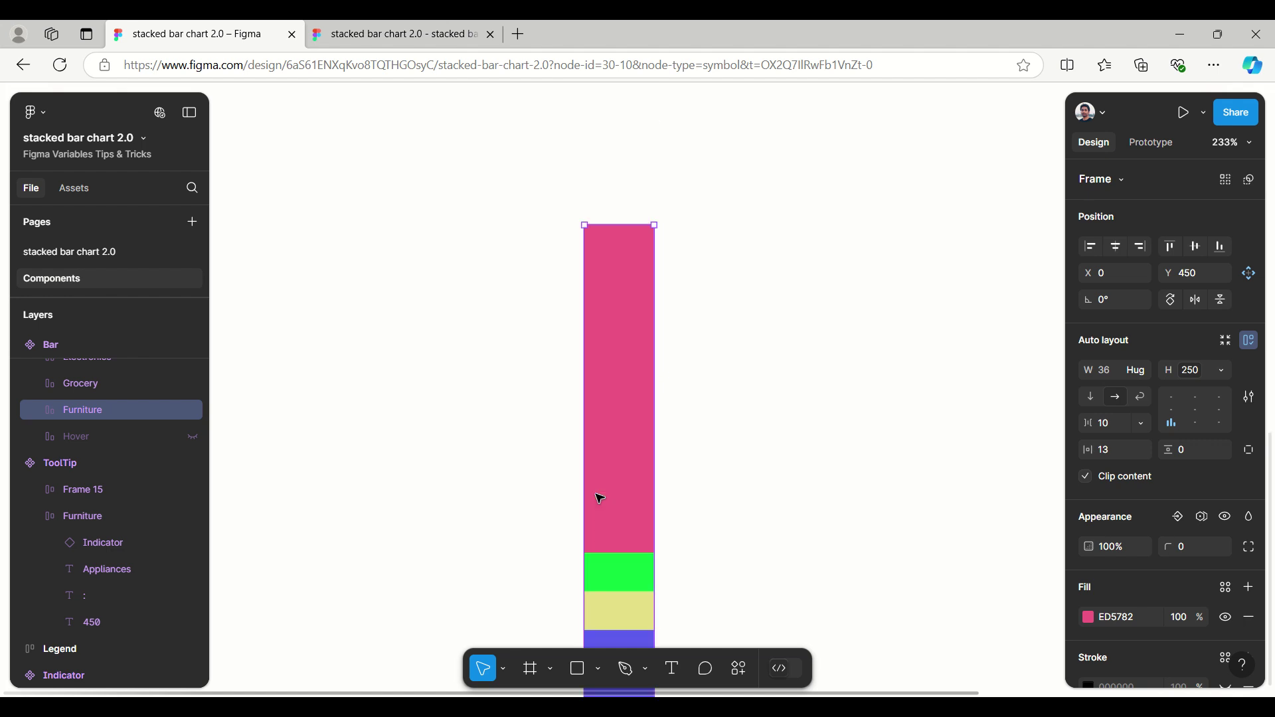
scroll(600, 498, down, 2)
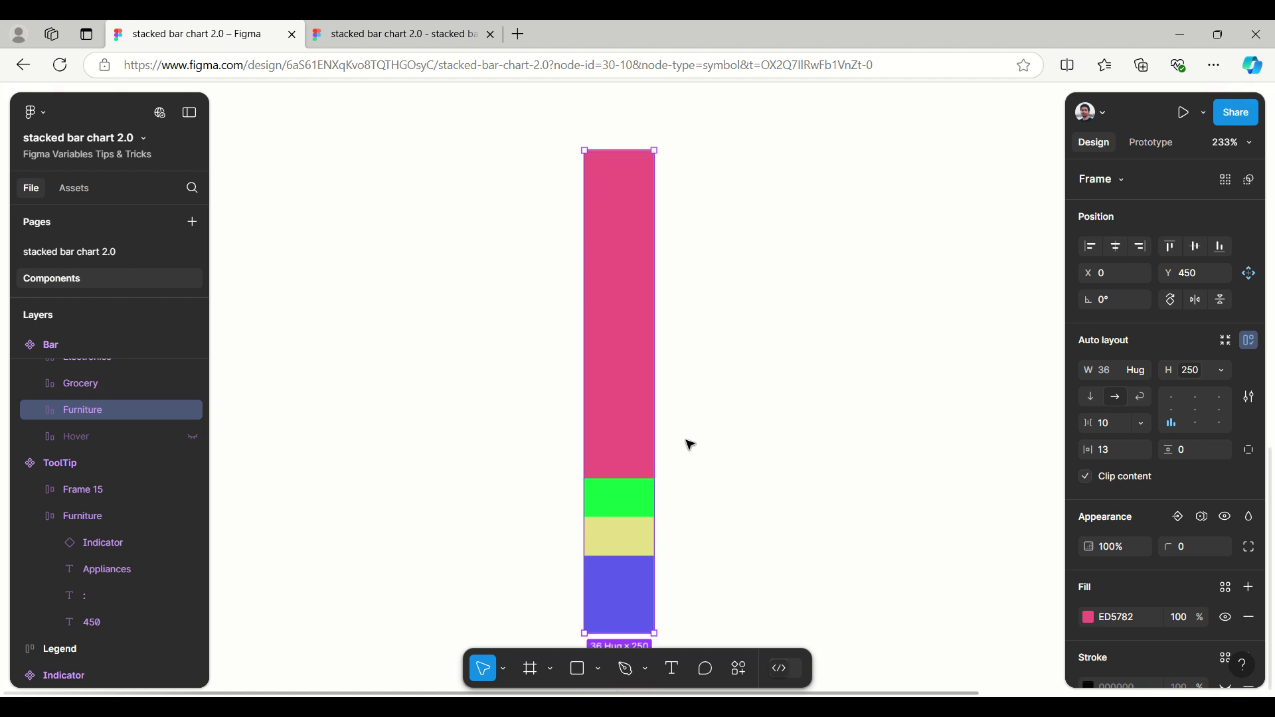
scroll(620, 441, down, 3)
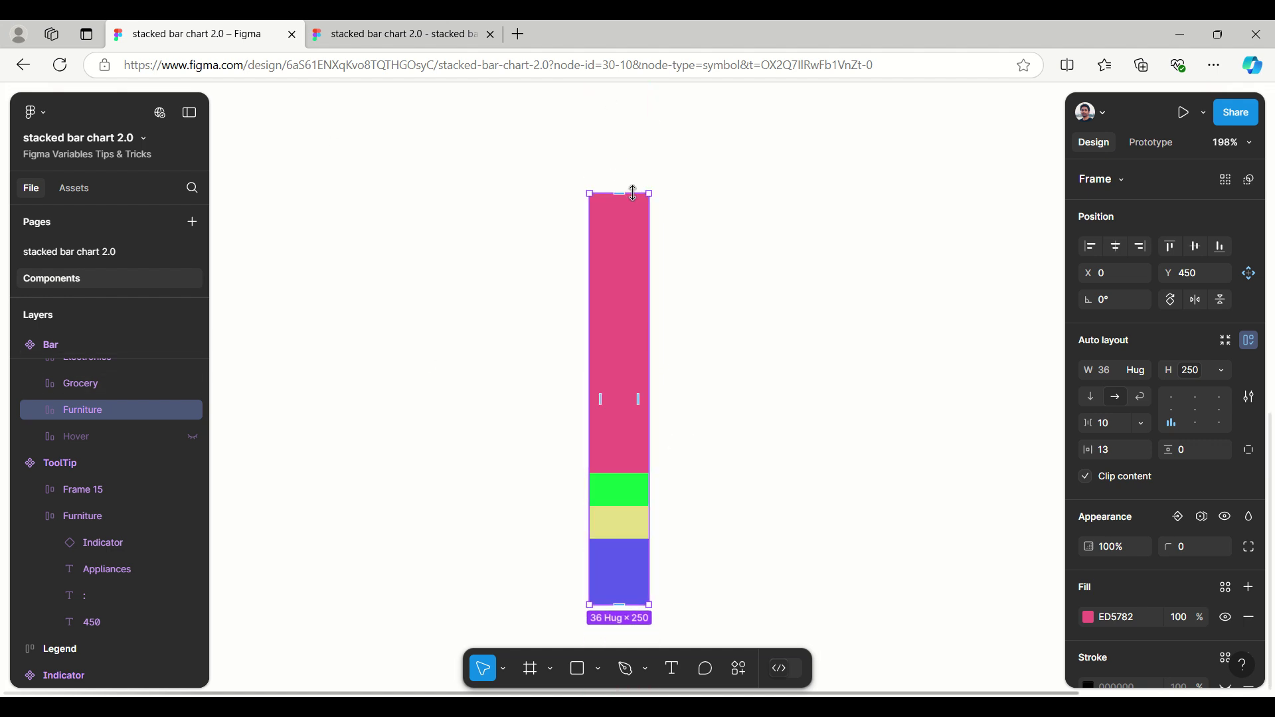
click(629, 177)
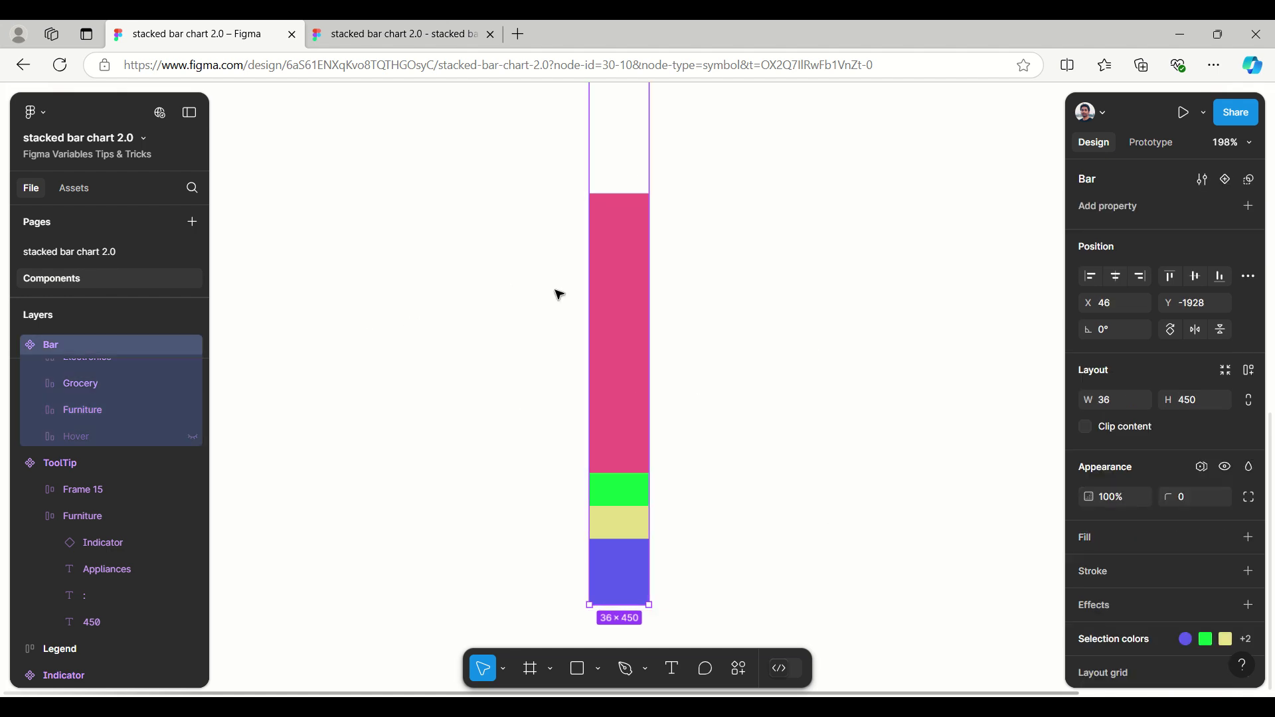
click(616, 302)
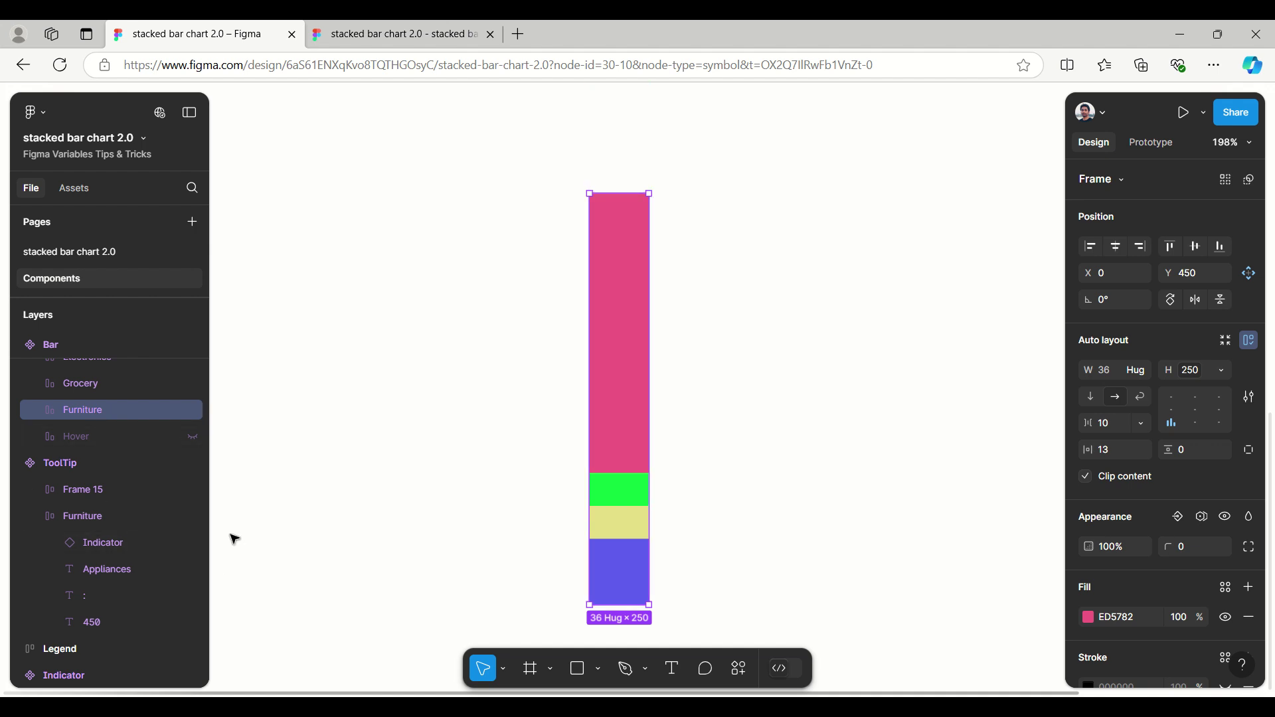
Check the variable bound to the height of the Furniture and Grocery segments, and select the Electronics segment.
drag(203, 524, 205, 489)
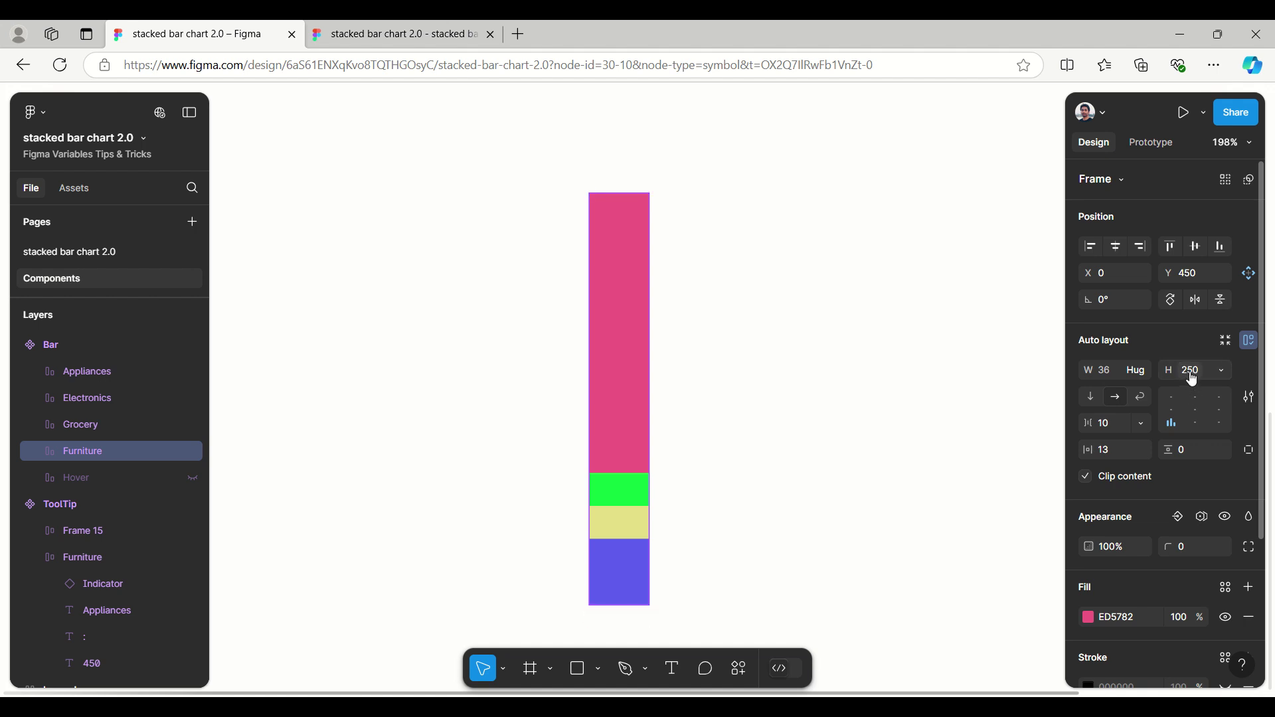
mouse_move(1192, 378)
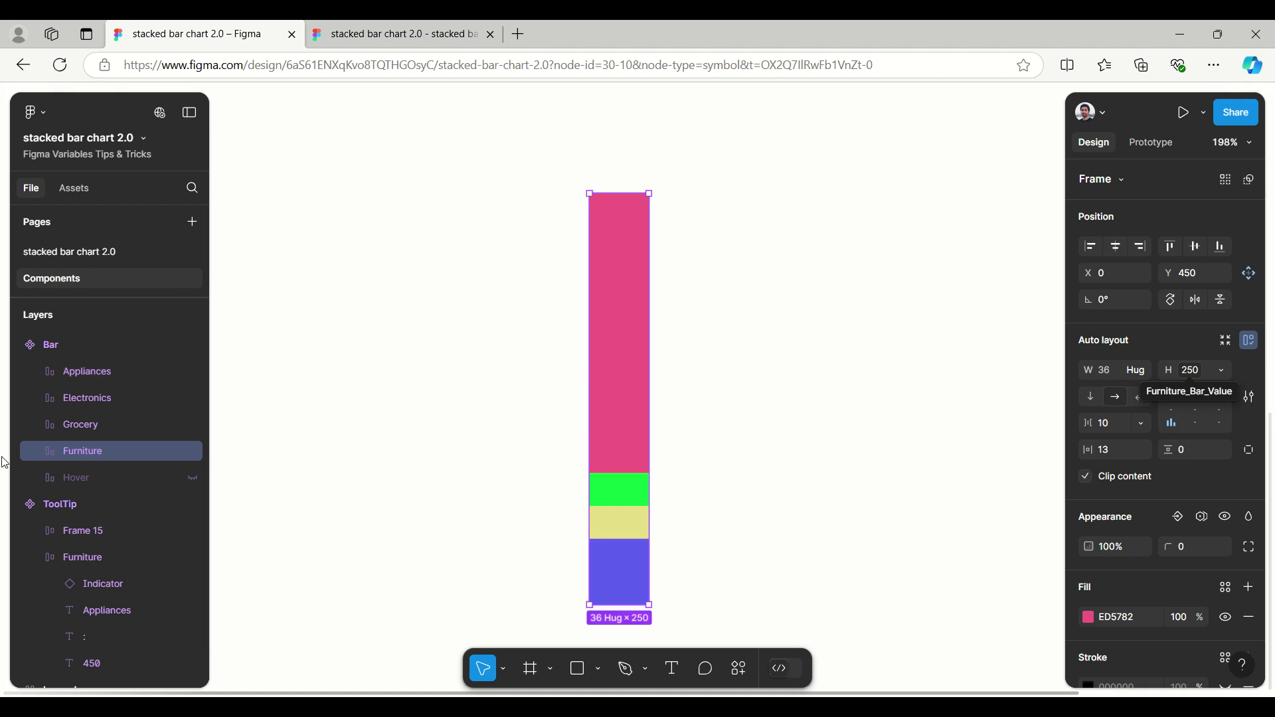
click(72, 425)
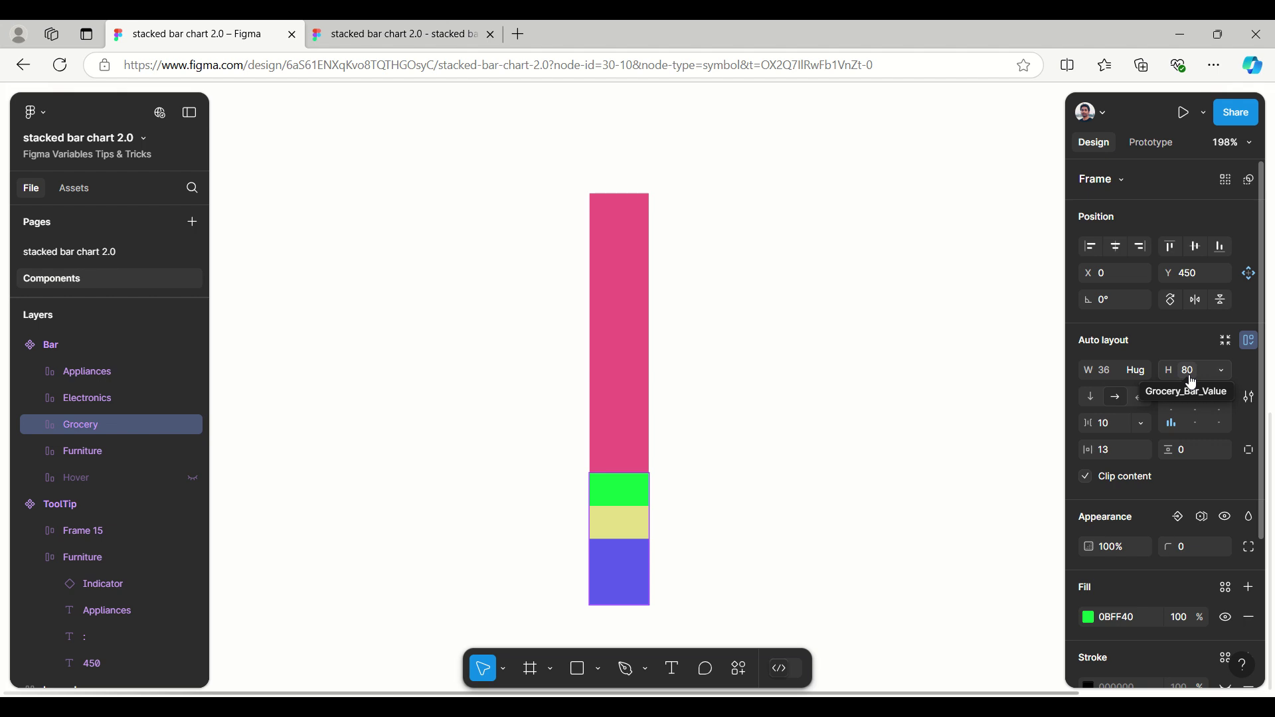
click(83, 394)
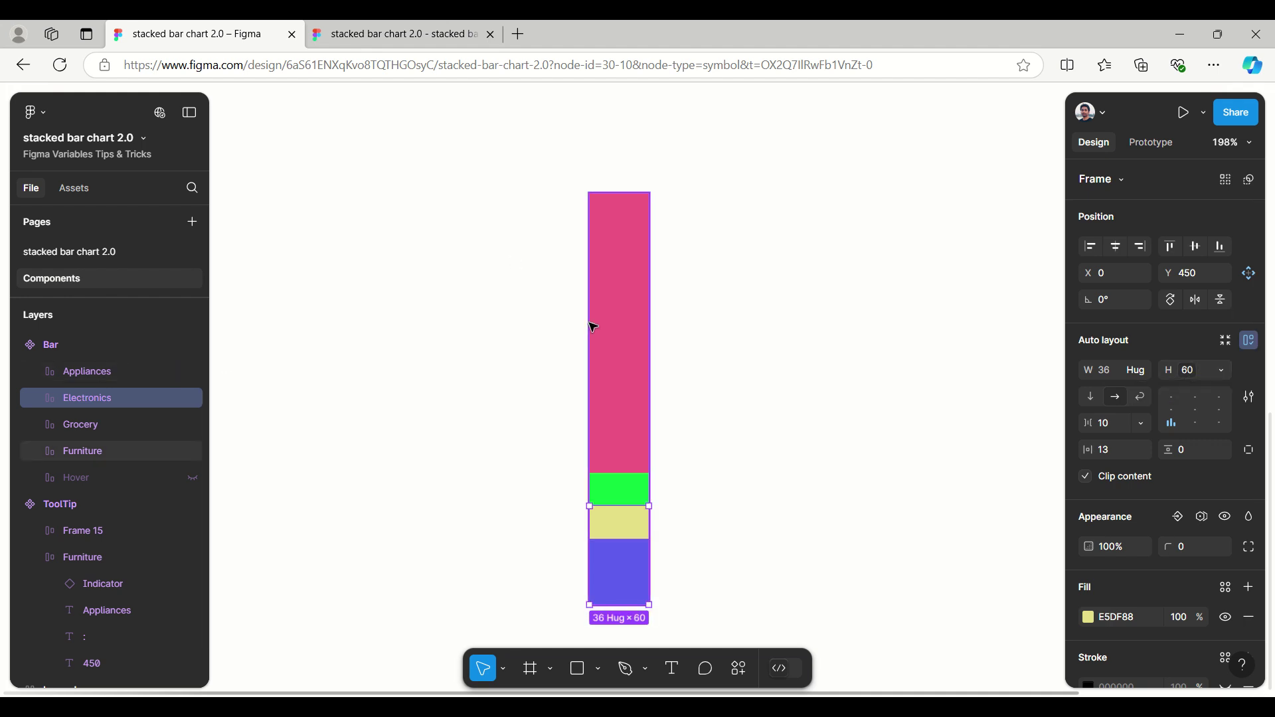
Deselect the segment, review the bar value variables in the local variables table, and close it.
click(963, 348)
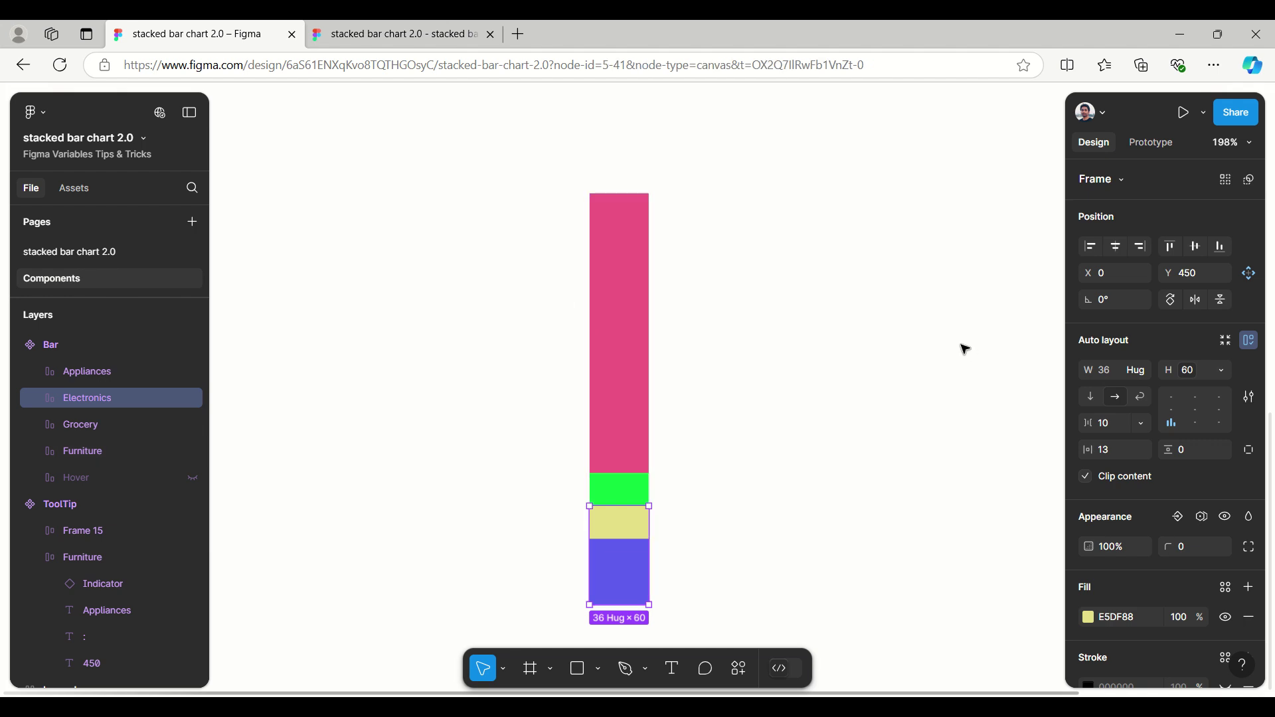
click(1130, 248)
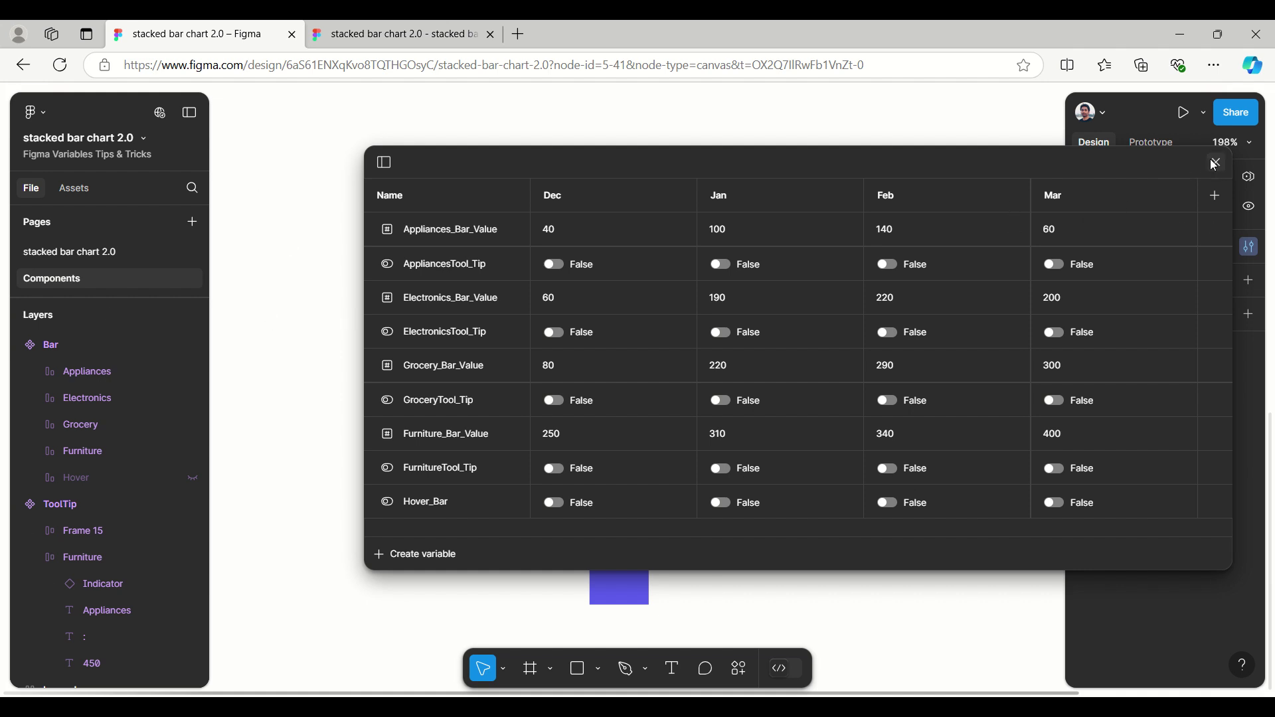
key(Escape)
Select the Furniture segment inside the Bar component and view its prototype interactions, closing the mixed interaction details.
click(629, 360)
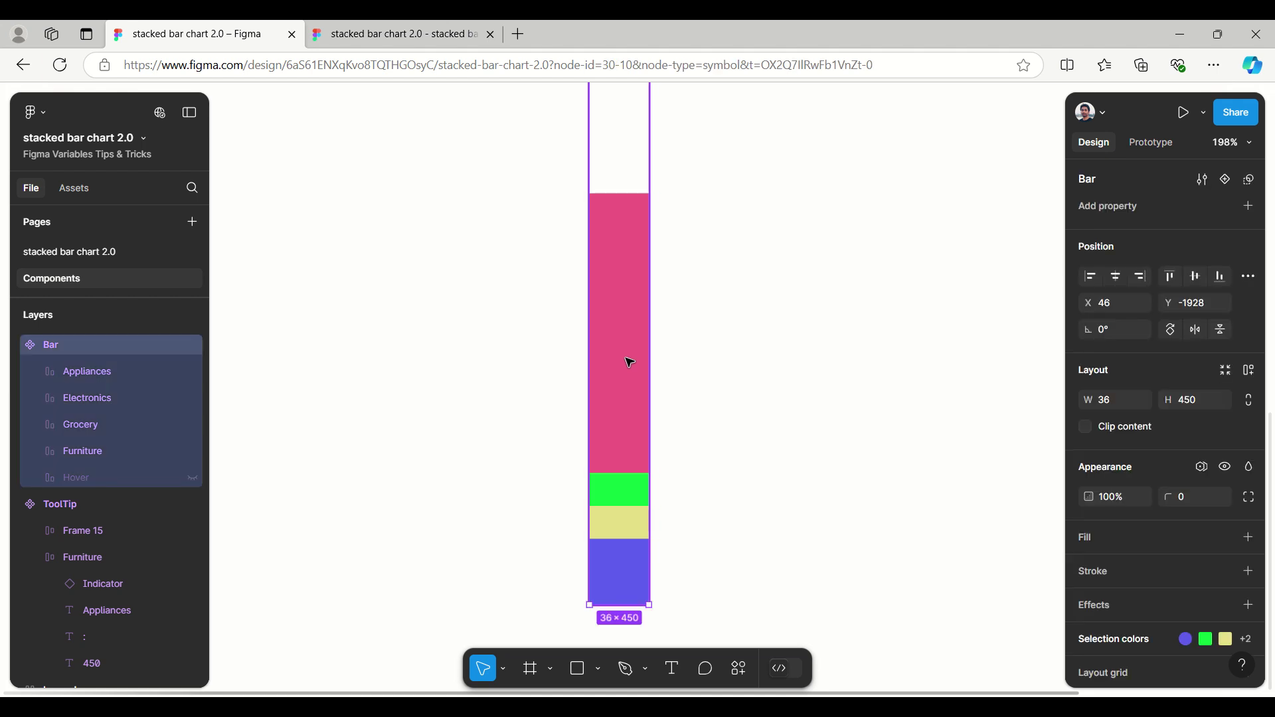
click(629, 362)
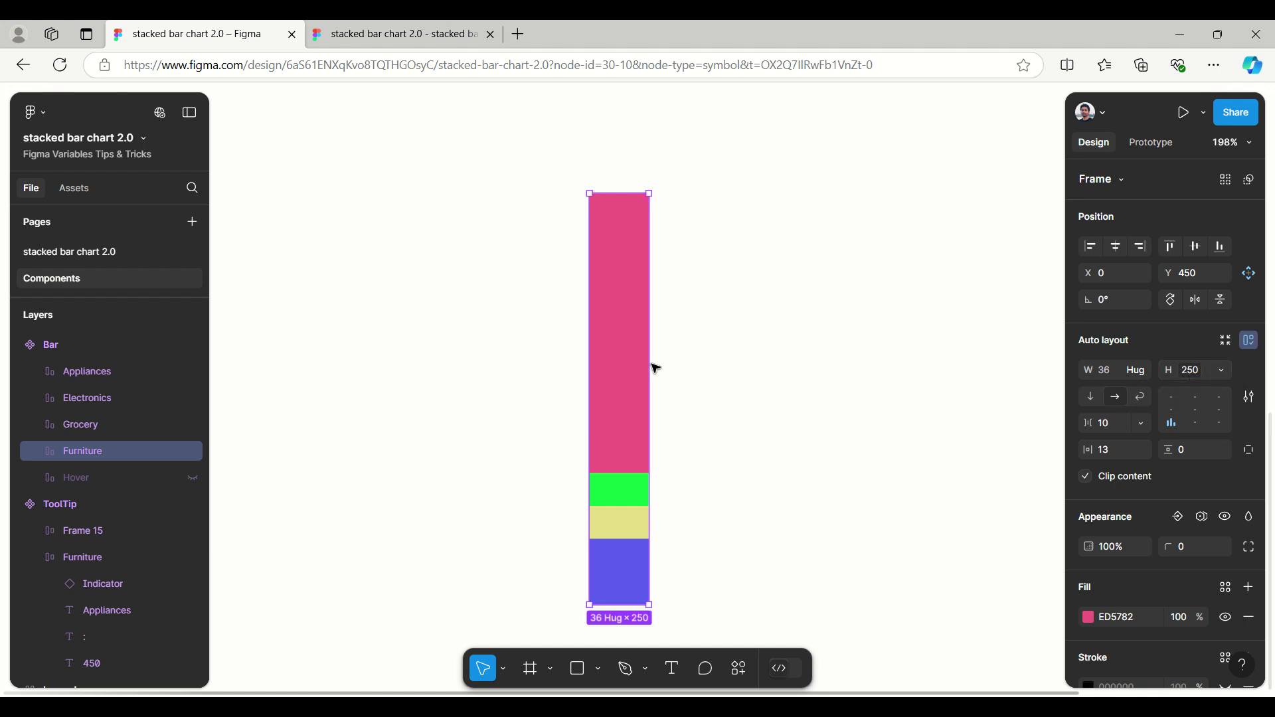
click(1155, 142)
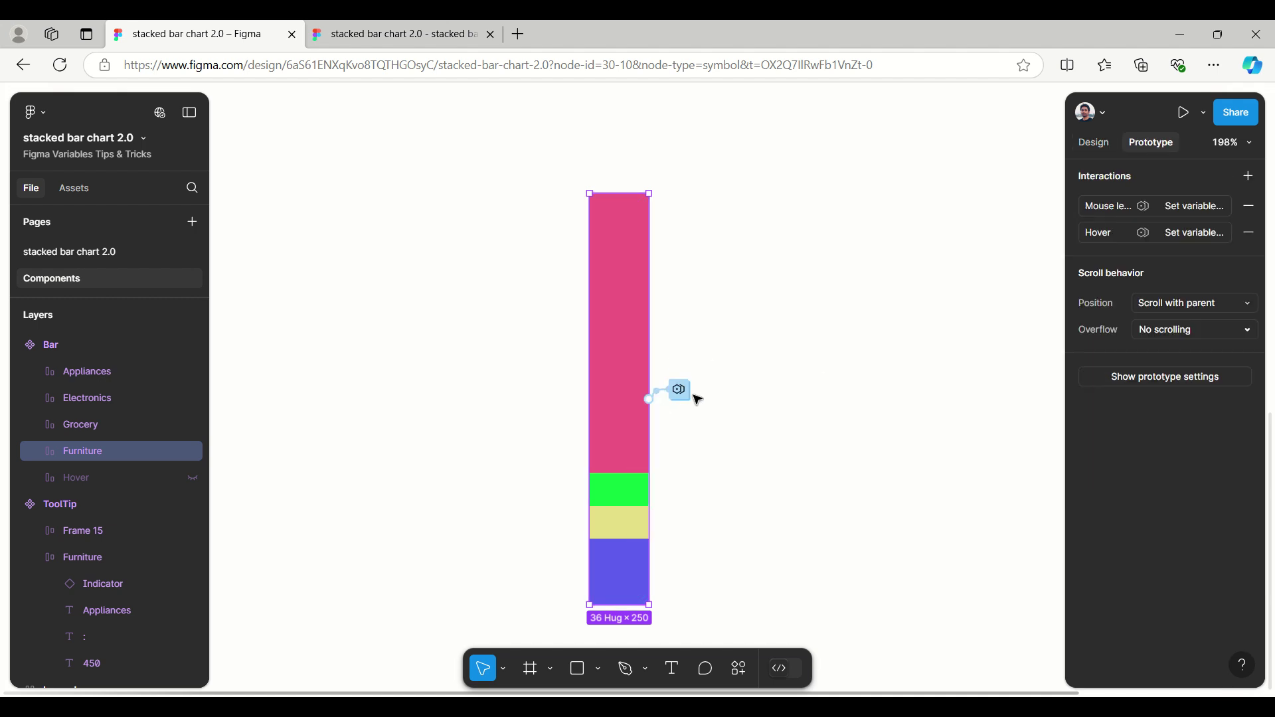
click(692, 393)
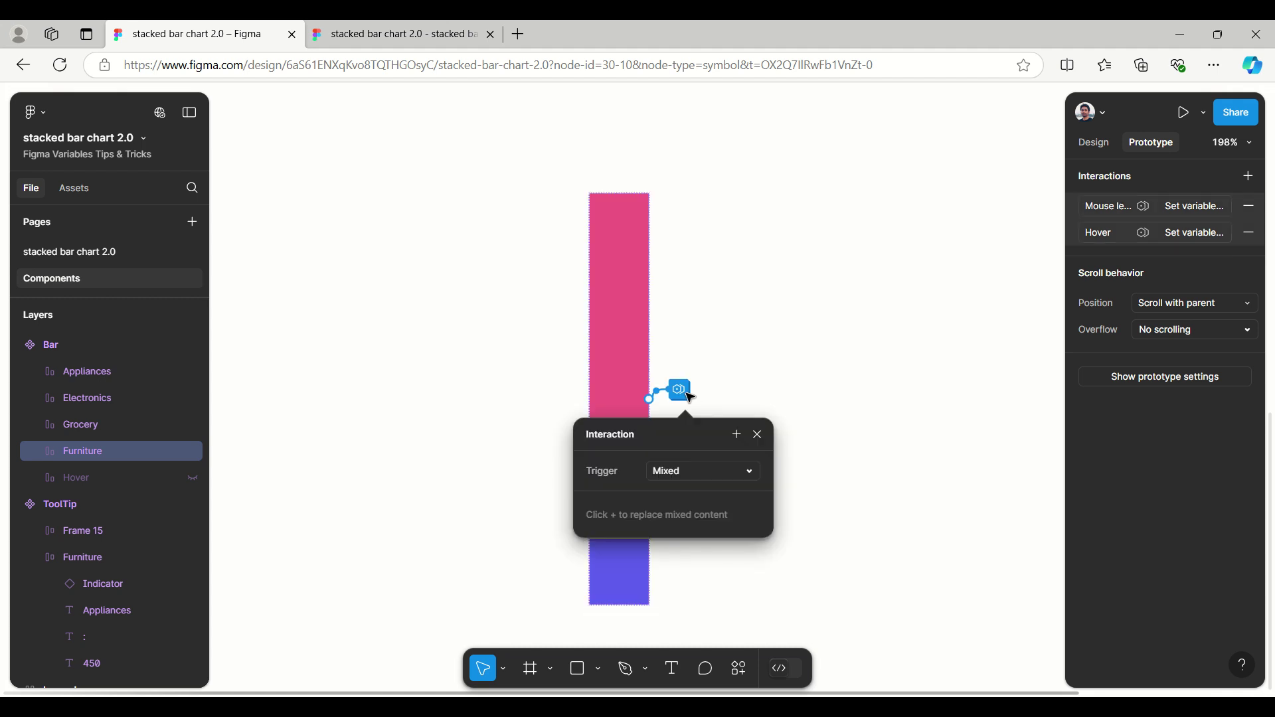
click(758, 434)
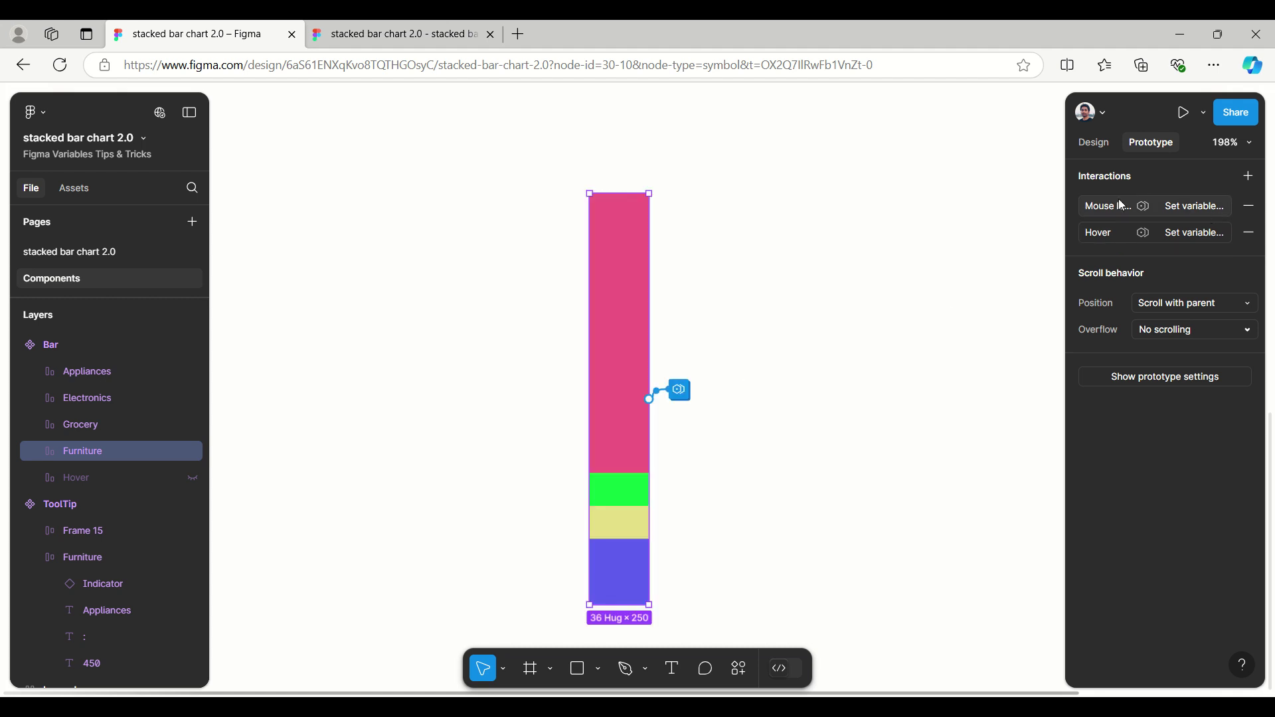
Review the Furniture segment's Mouse leave interaction, then inspect the condition and both set-variable actions of its While hovering interaction.
click(1092, 210)
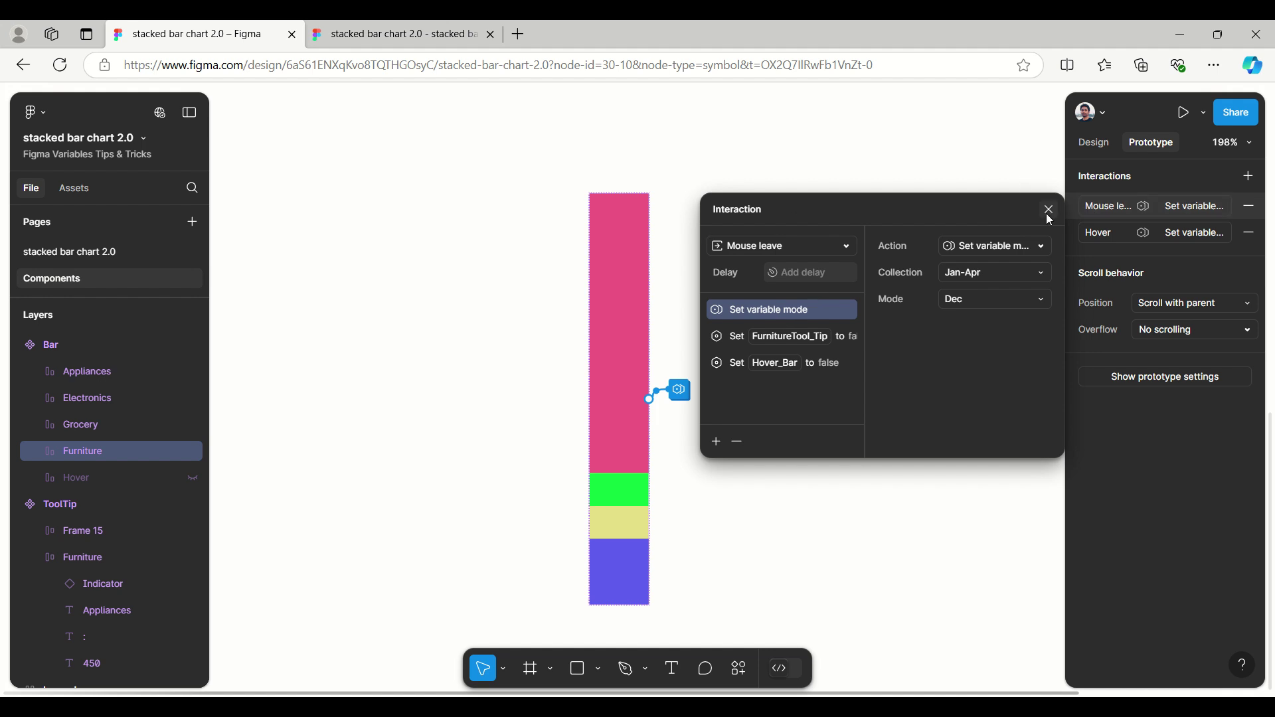
key(Escape)
click(1097, 237)
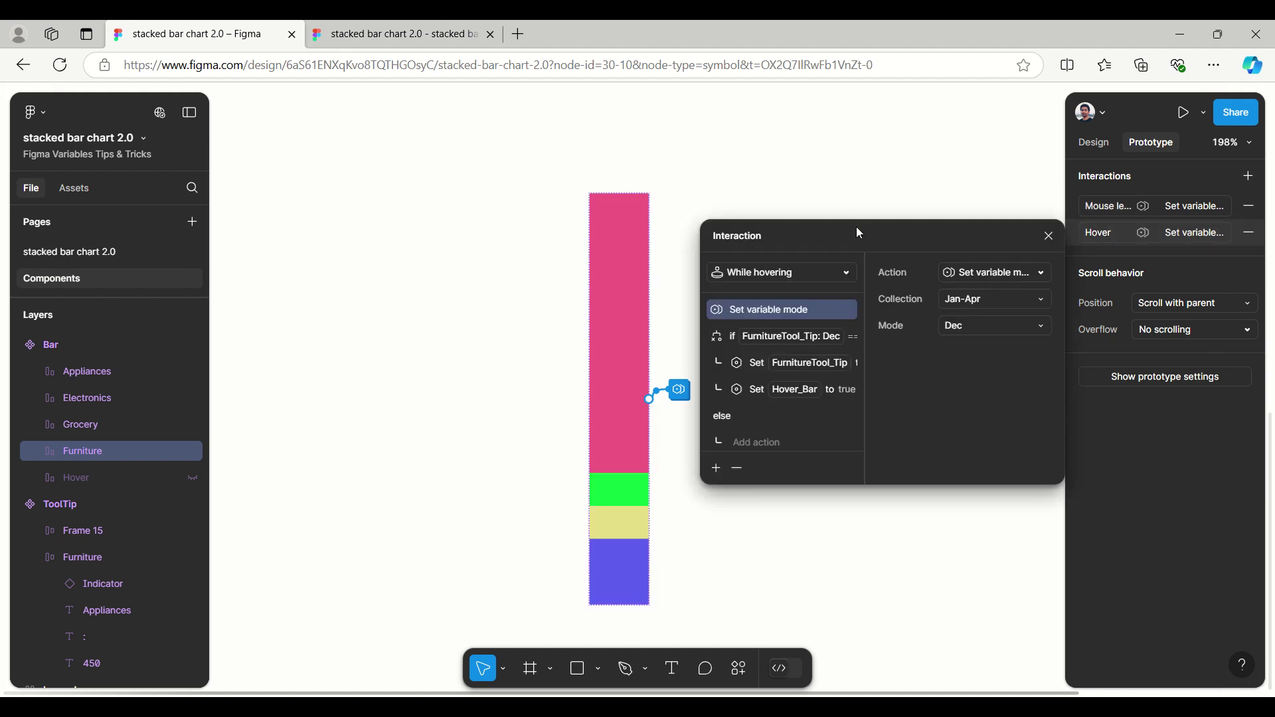
drag(855, 226, 840, 180)
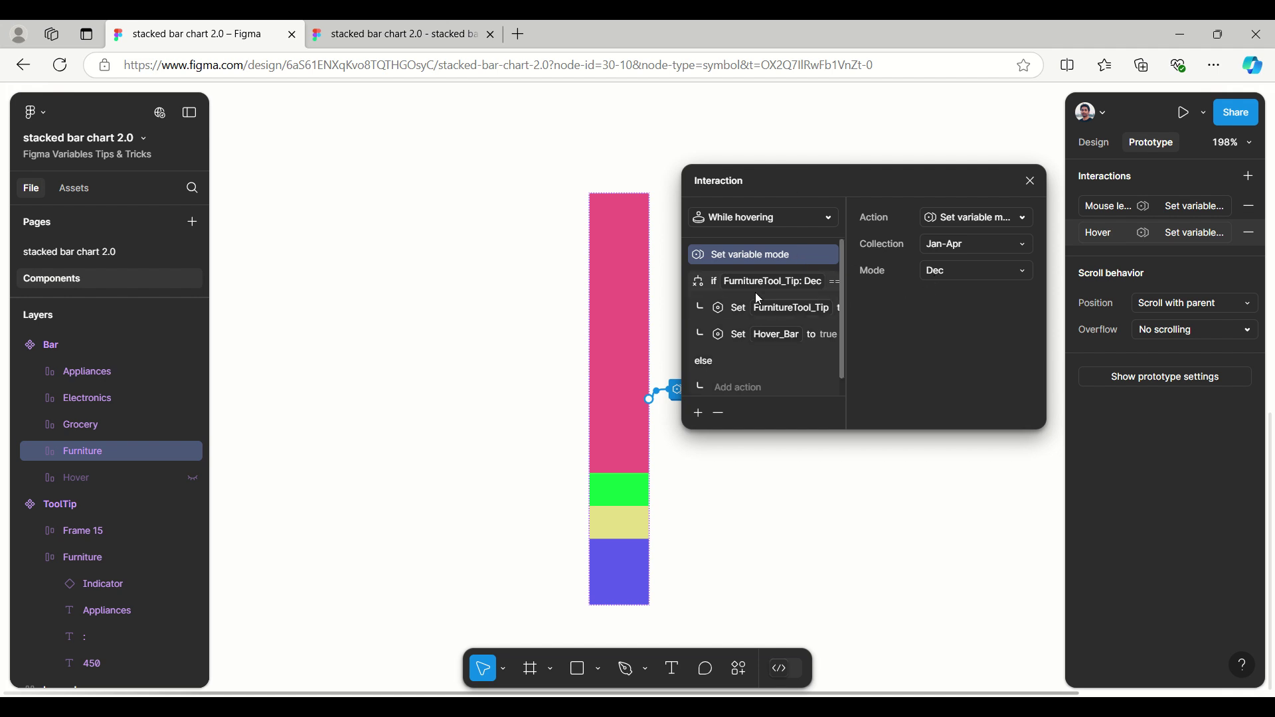
click(738, 281)
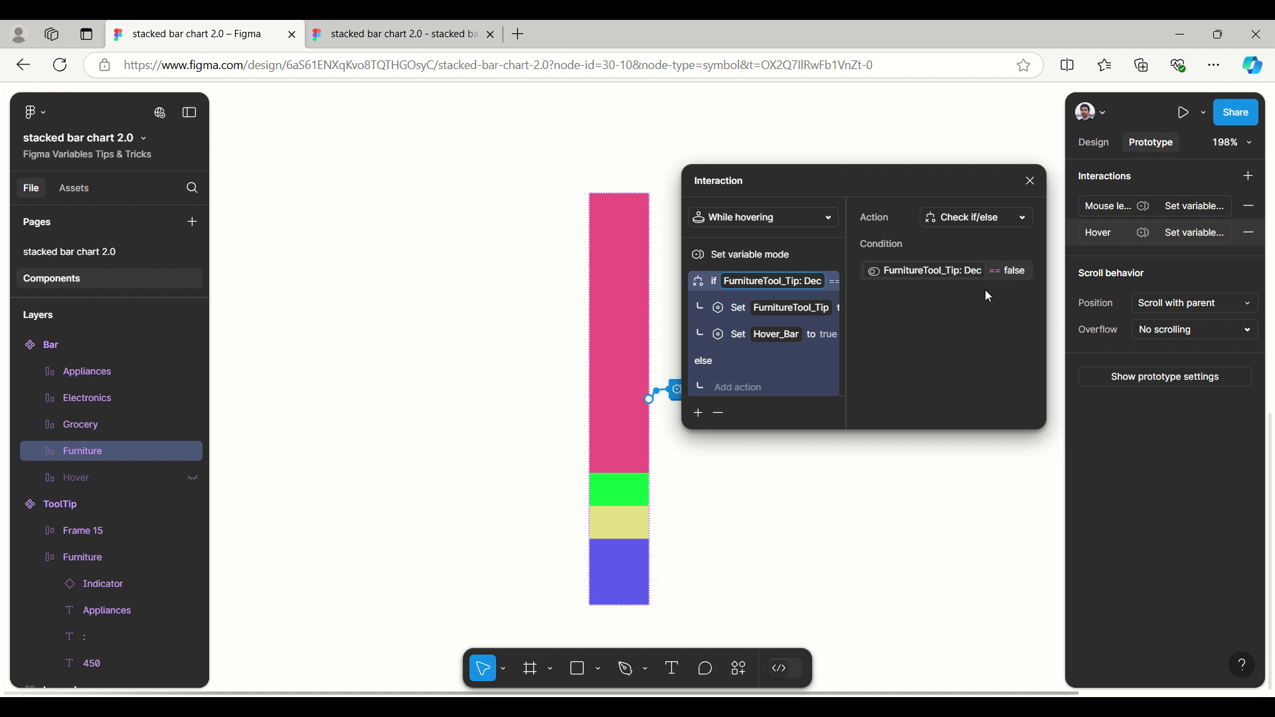
click(737, 307)
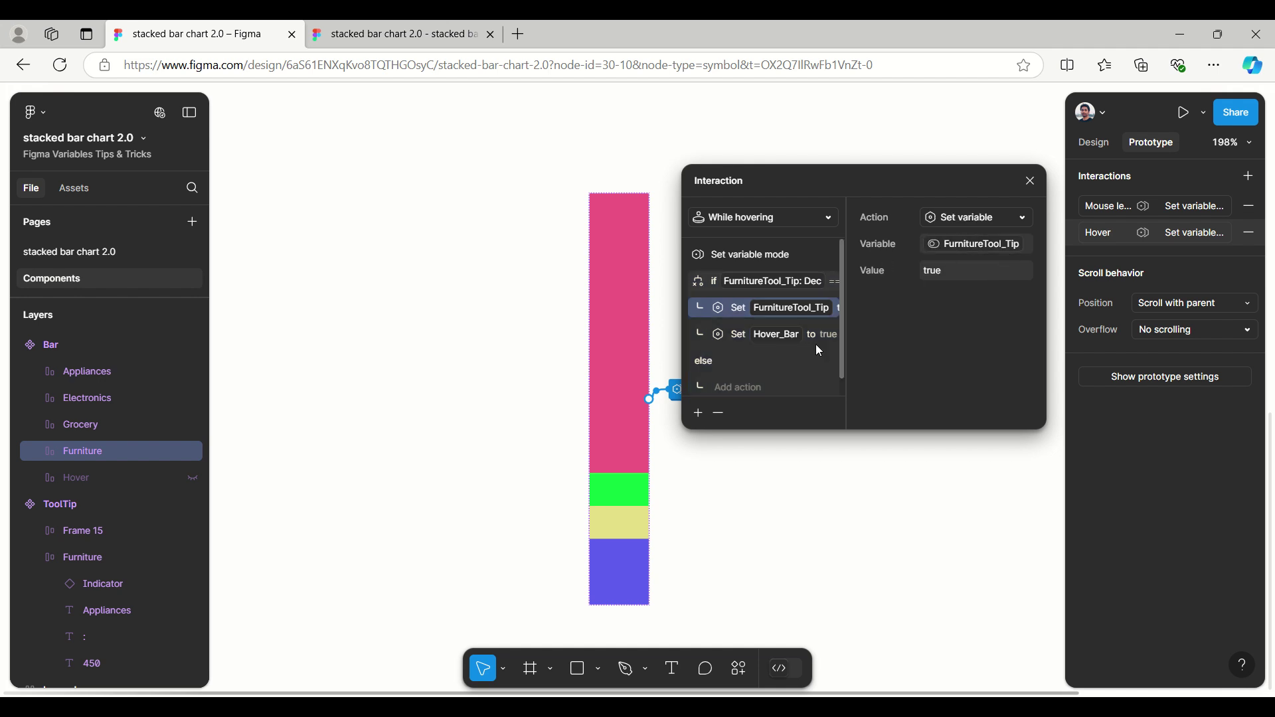
click(744, 337)
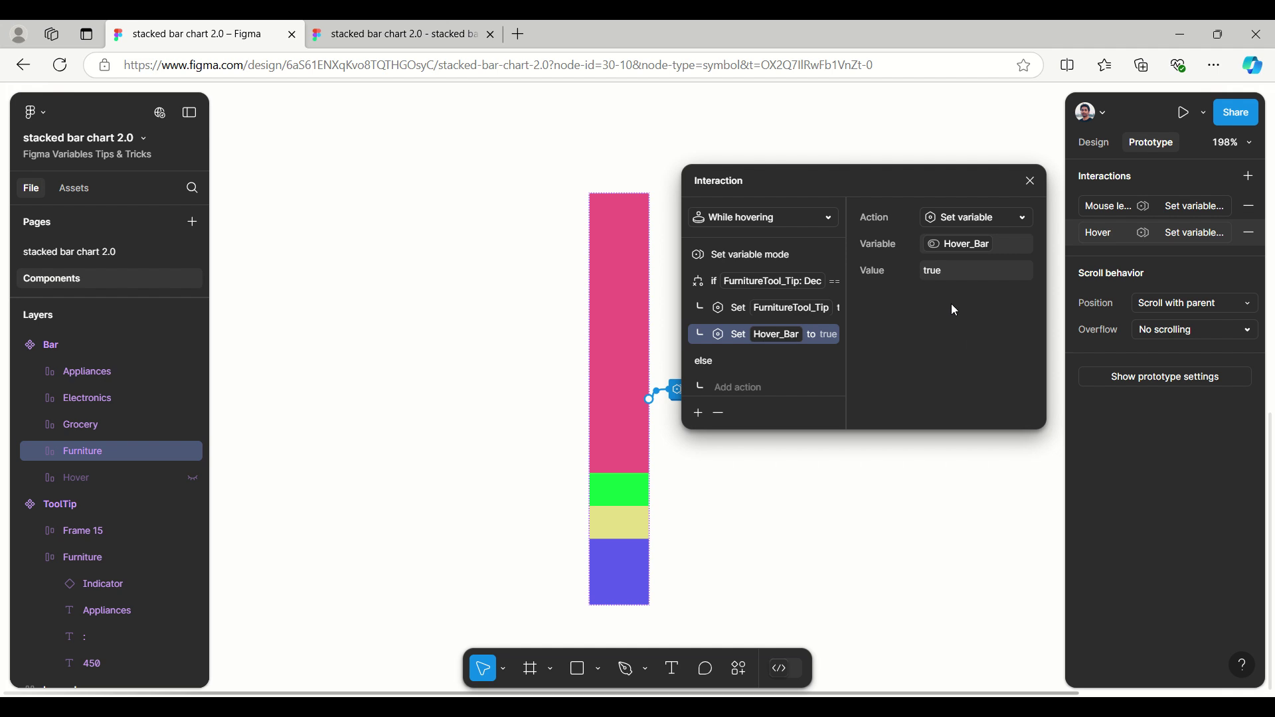
Select the hidden Hover layer of the Bar component, then switch to the prototype and preview the Dec bar's Furniture tooltip.
click(72, 476)
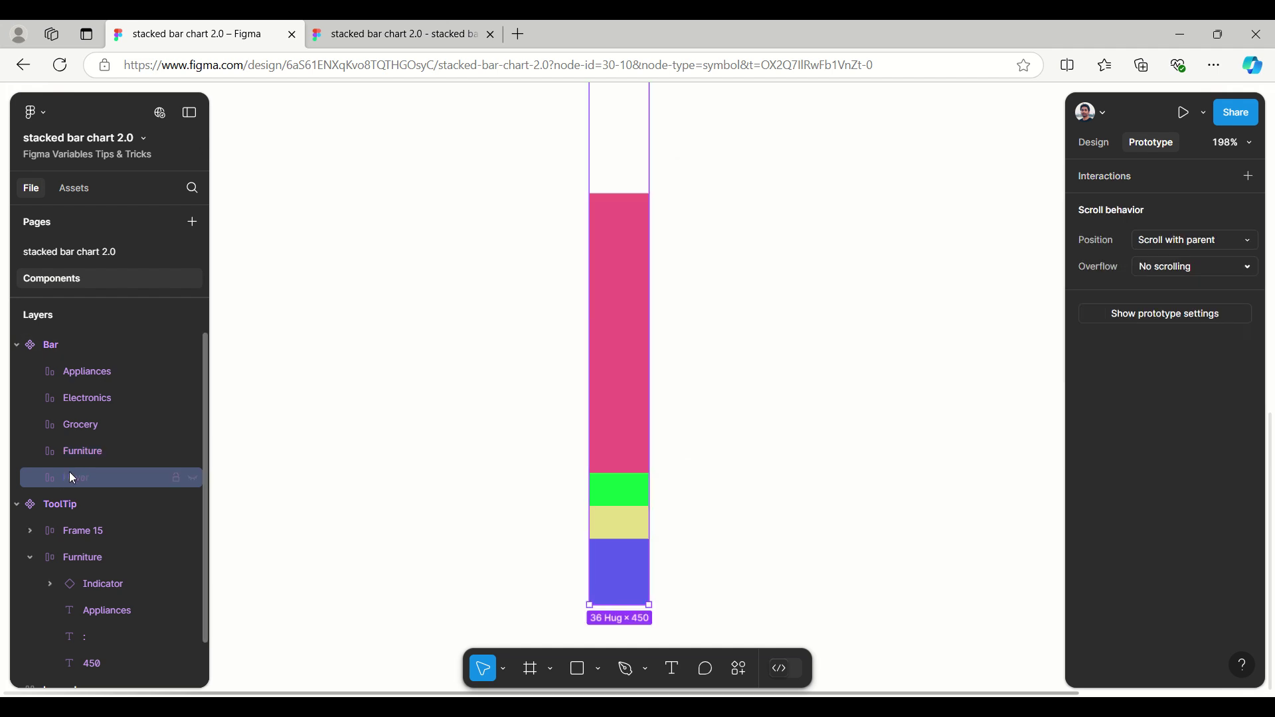
click(347, 30)
mouse_move(507, 458)
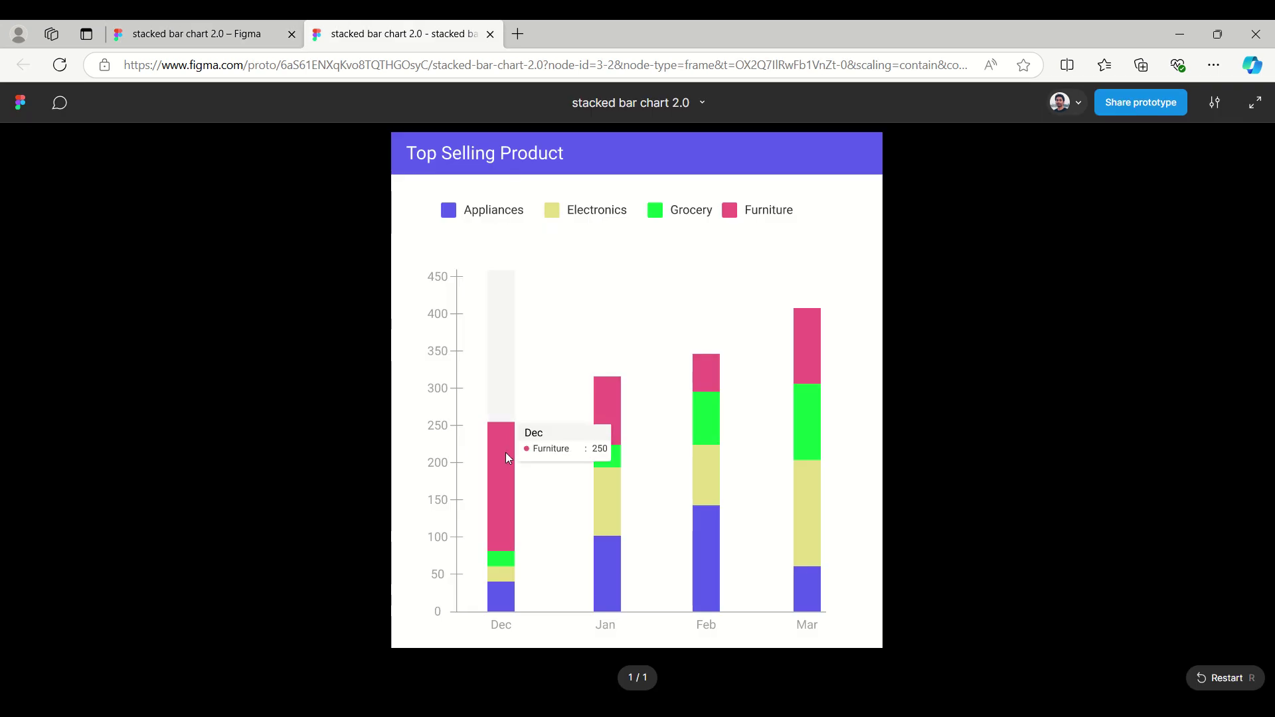
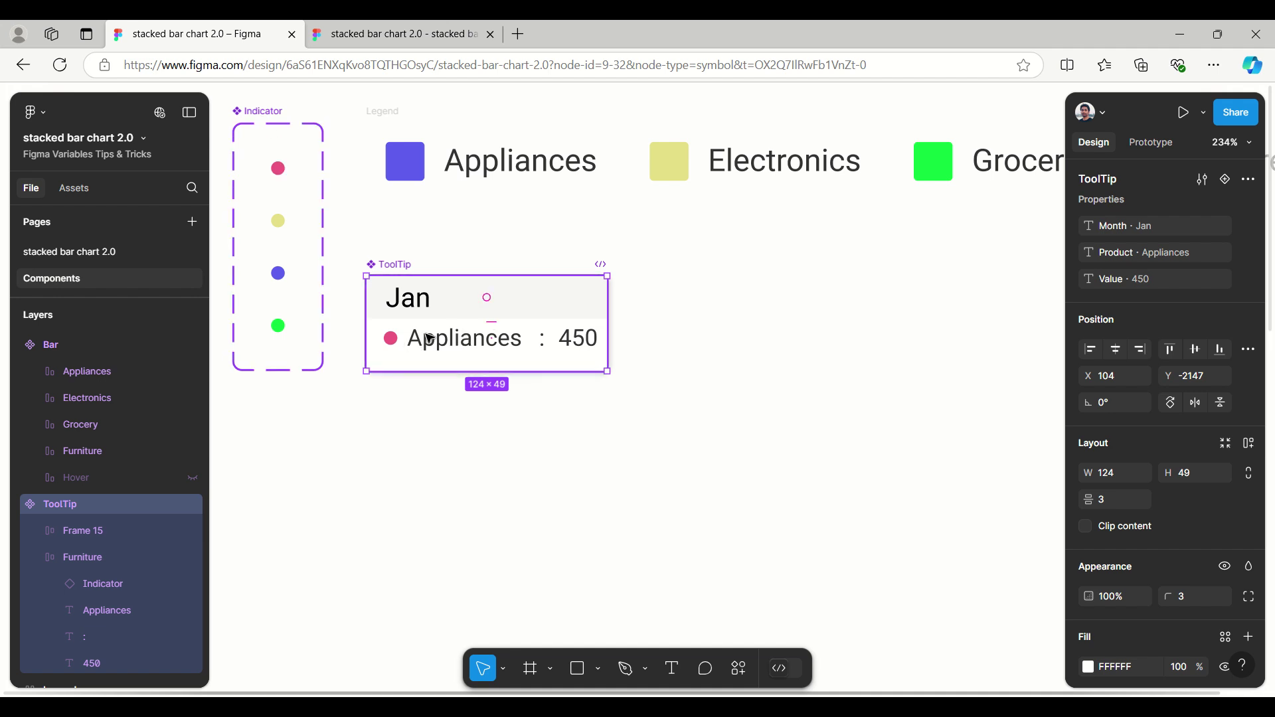
Inspect the variant options of the Indicator instance inside the ToolTip component without changing them, and select the whole ToolTip.
click(394, 342)
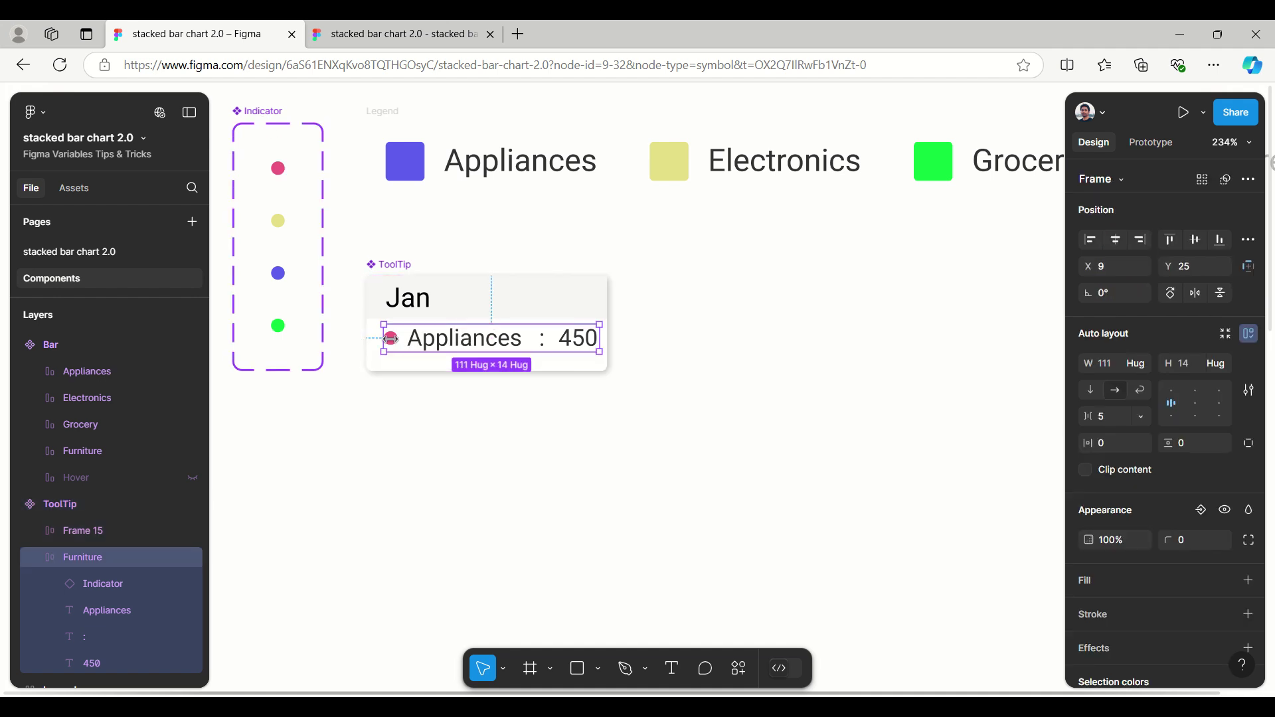
click(394, 343)
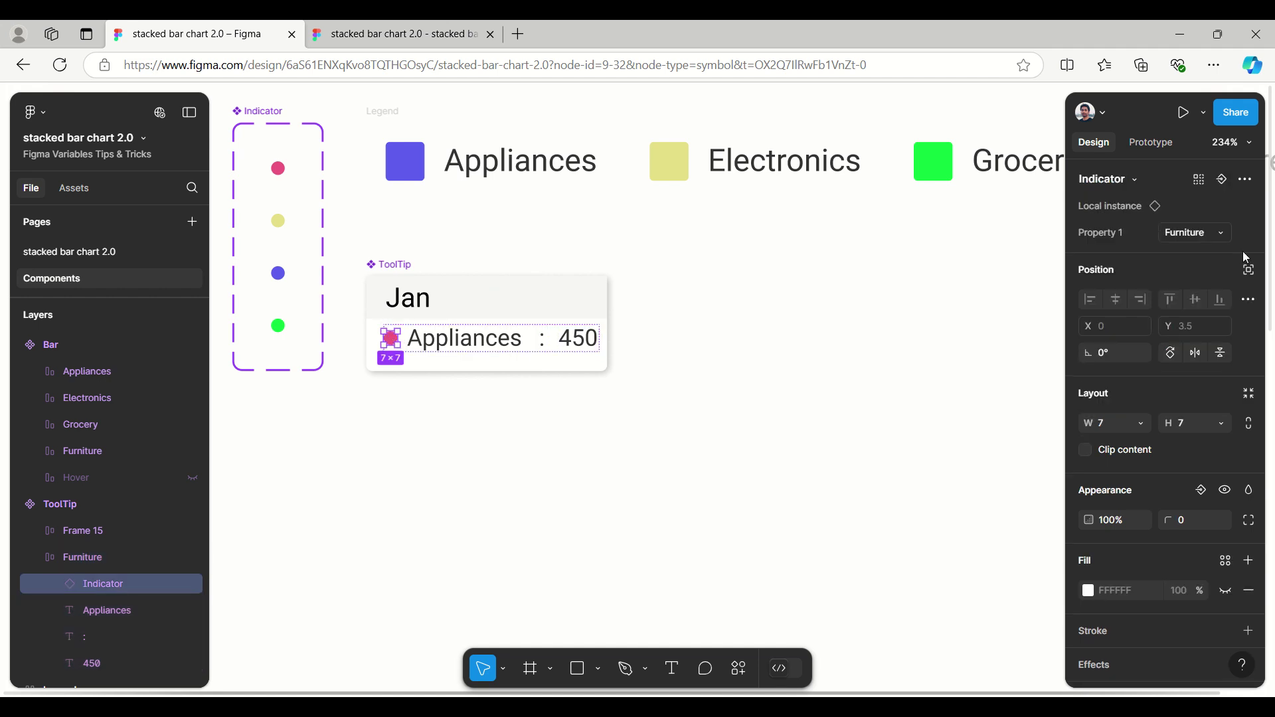
click(1225, 235)
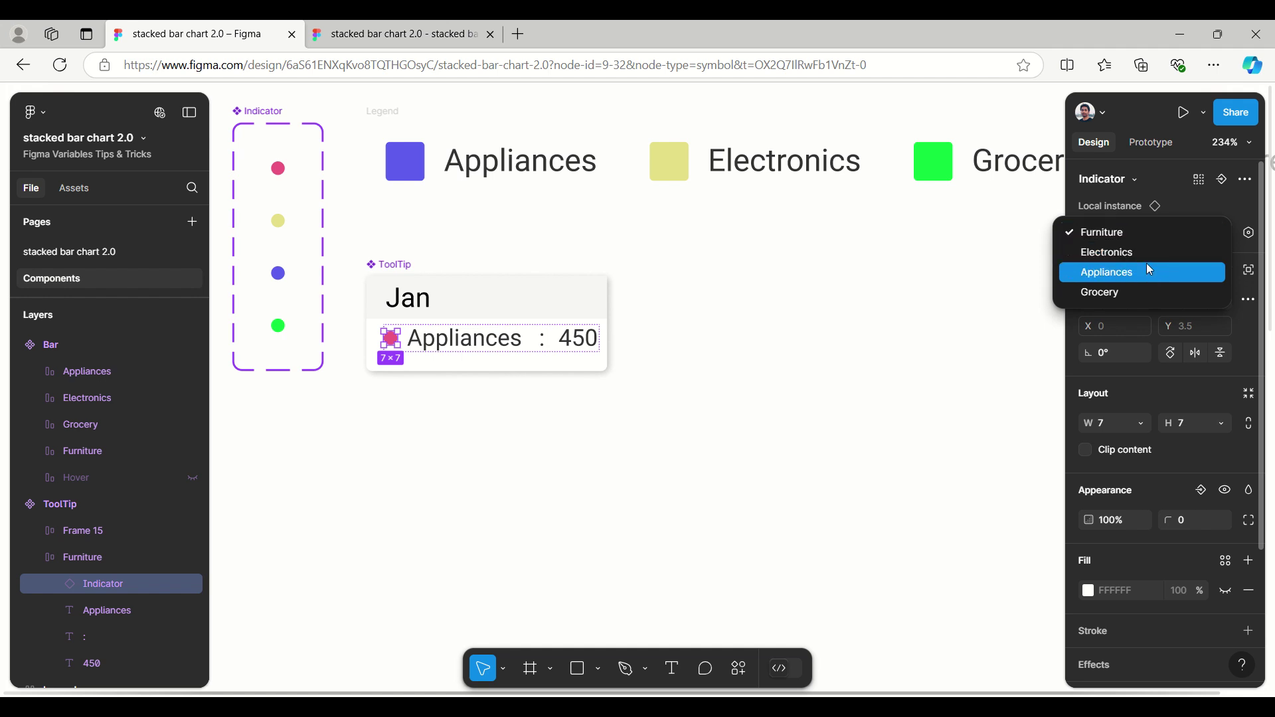
click(685, 295)
scroll(674, 291, down, 3)
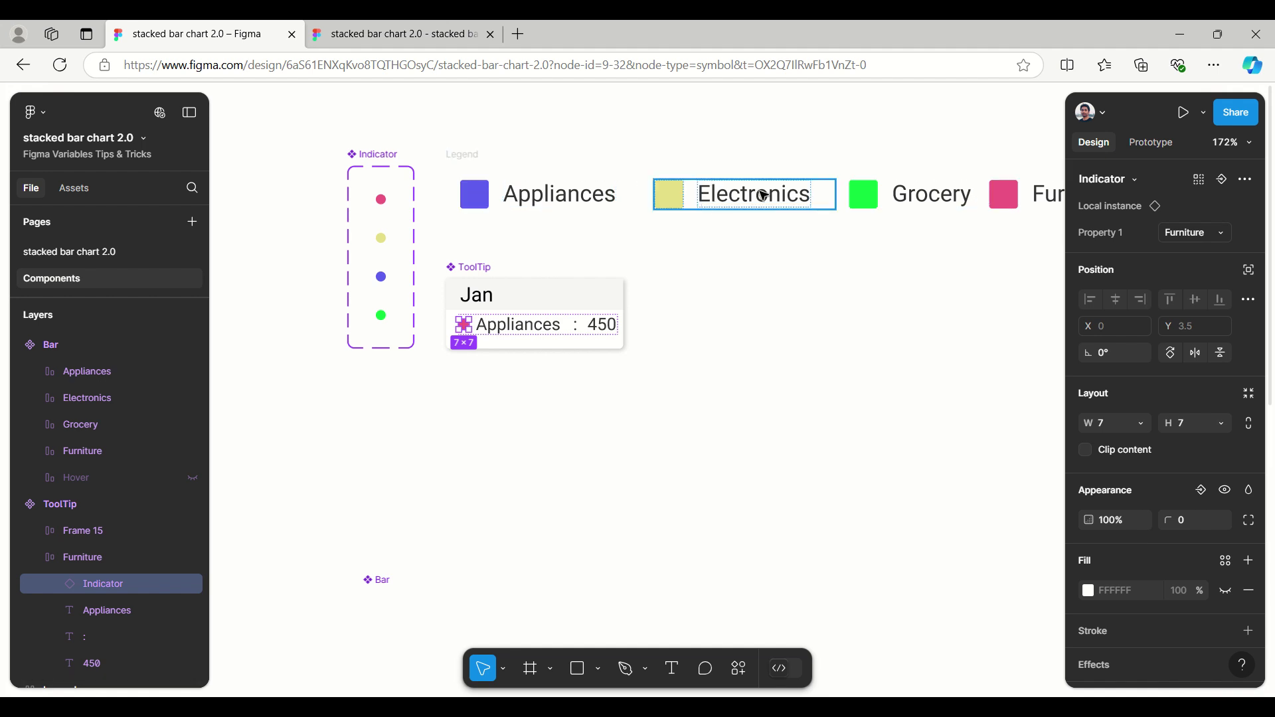
drag(740, 134, 689, 161)
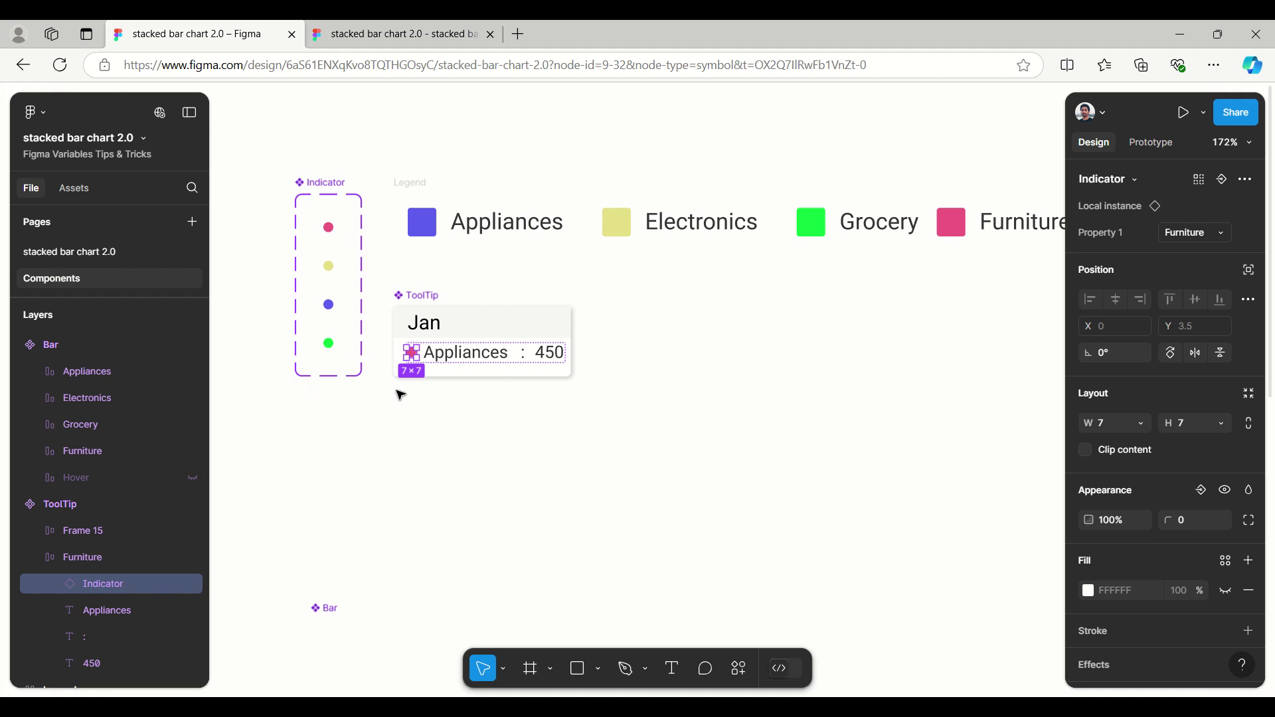
click(427, 298)
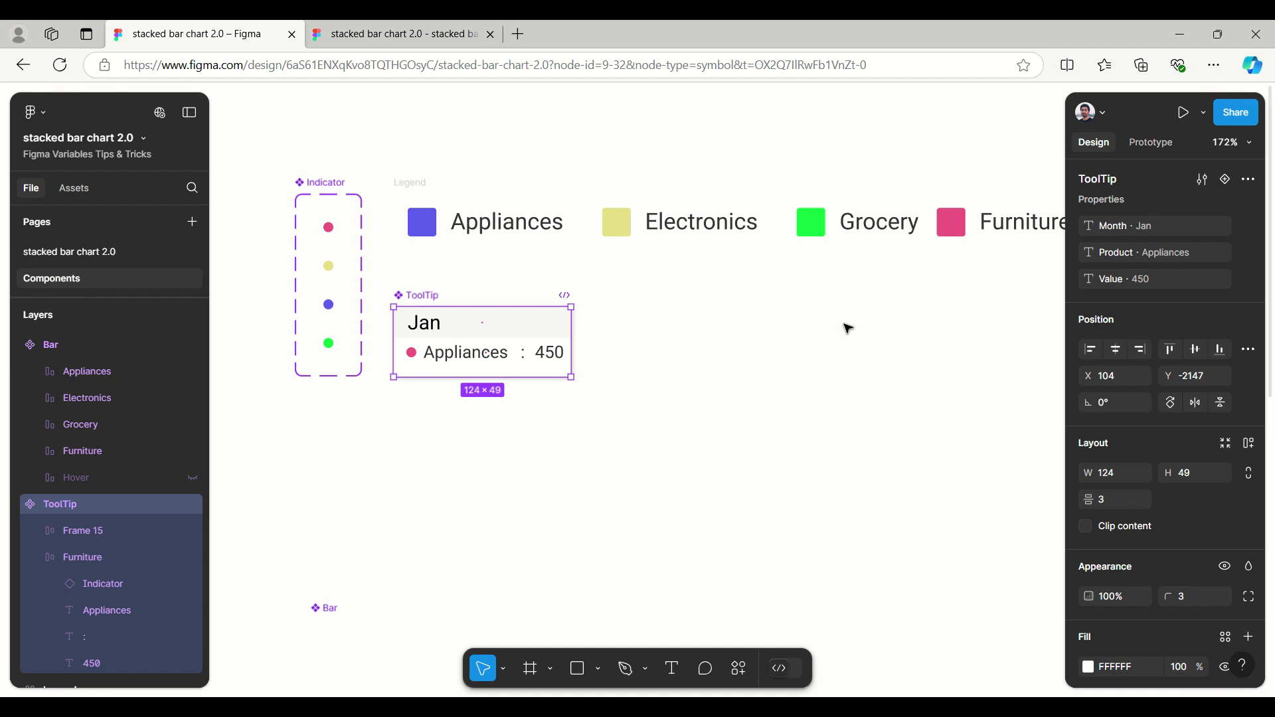
View the prototype interactions of the Bar component's segments one after another: Furniture, Grocery, Electronics and Appliances.
scroll(848, 328, down, 5)
scroll(849, 328, down, 3)
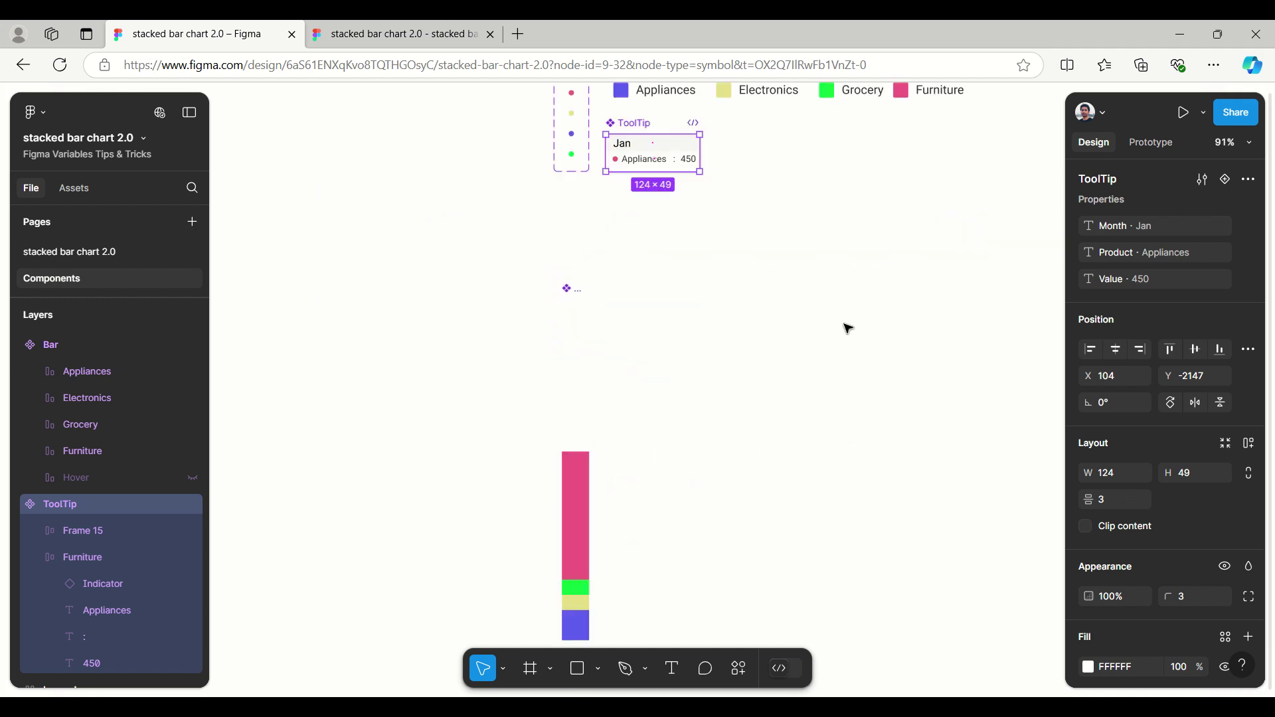
click(585, 478)
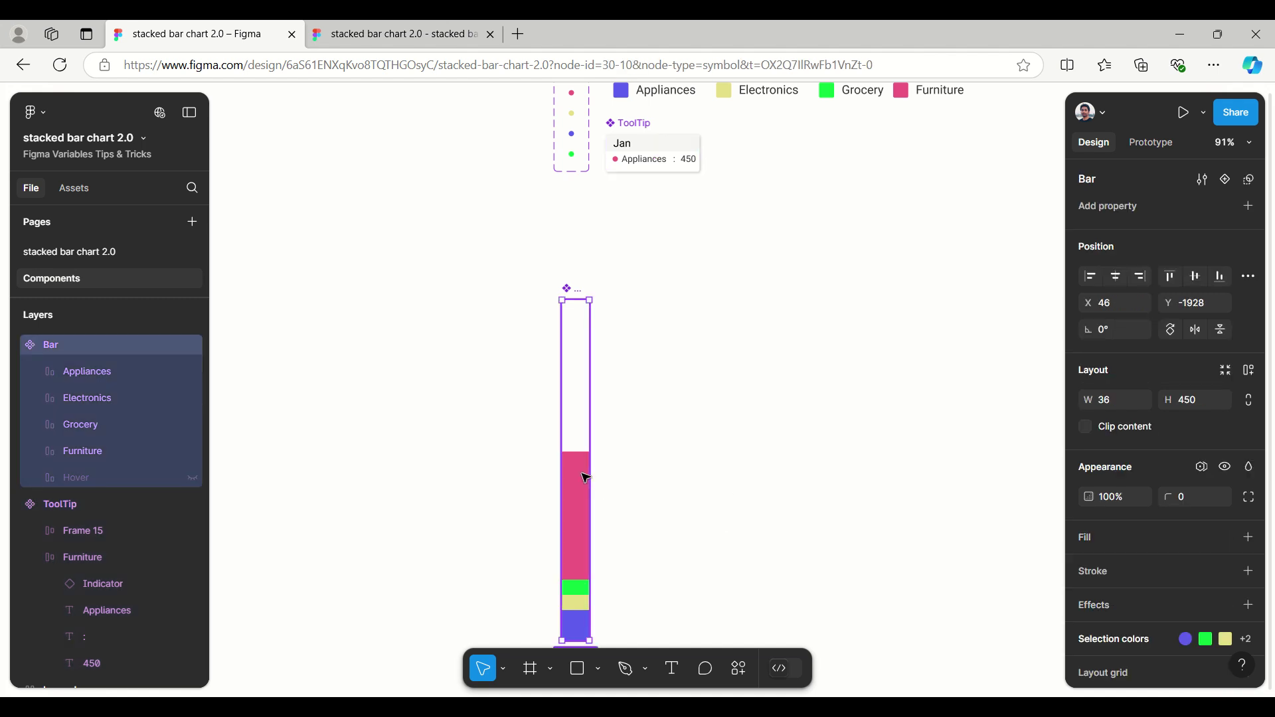
double_click(586, 478)
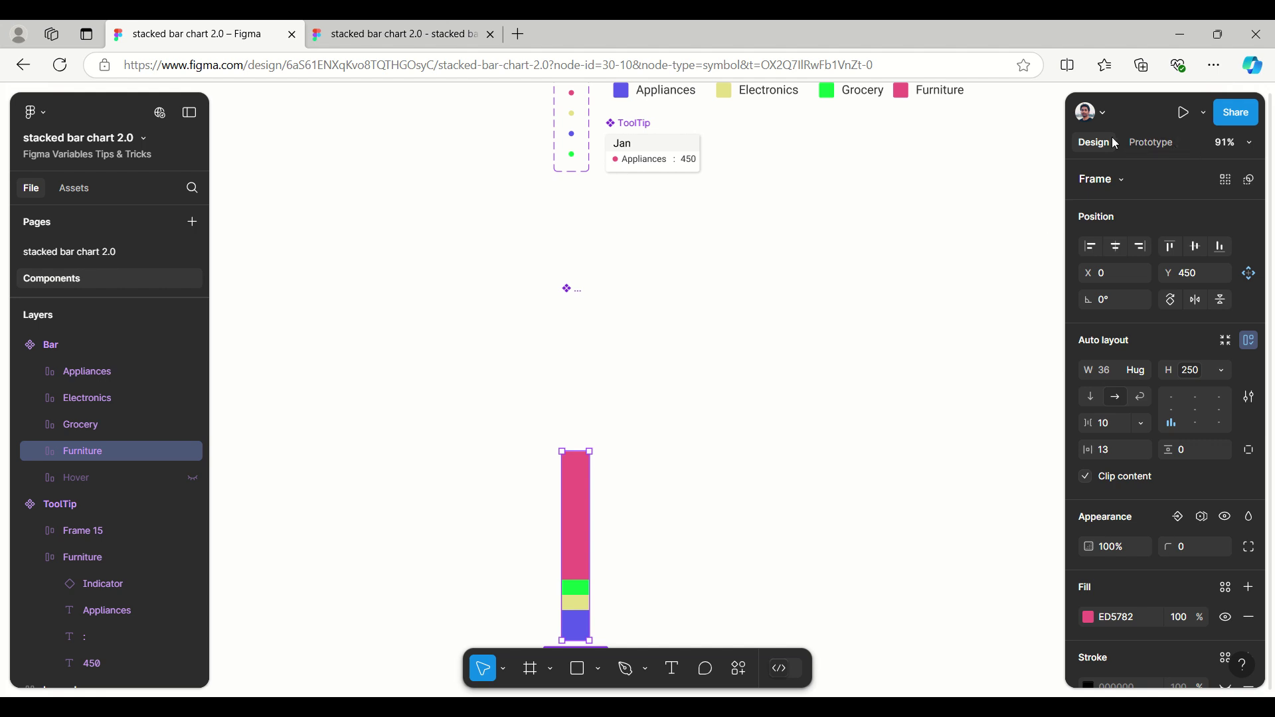
click(1169, 142)
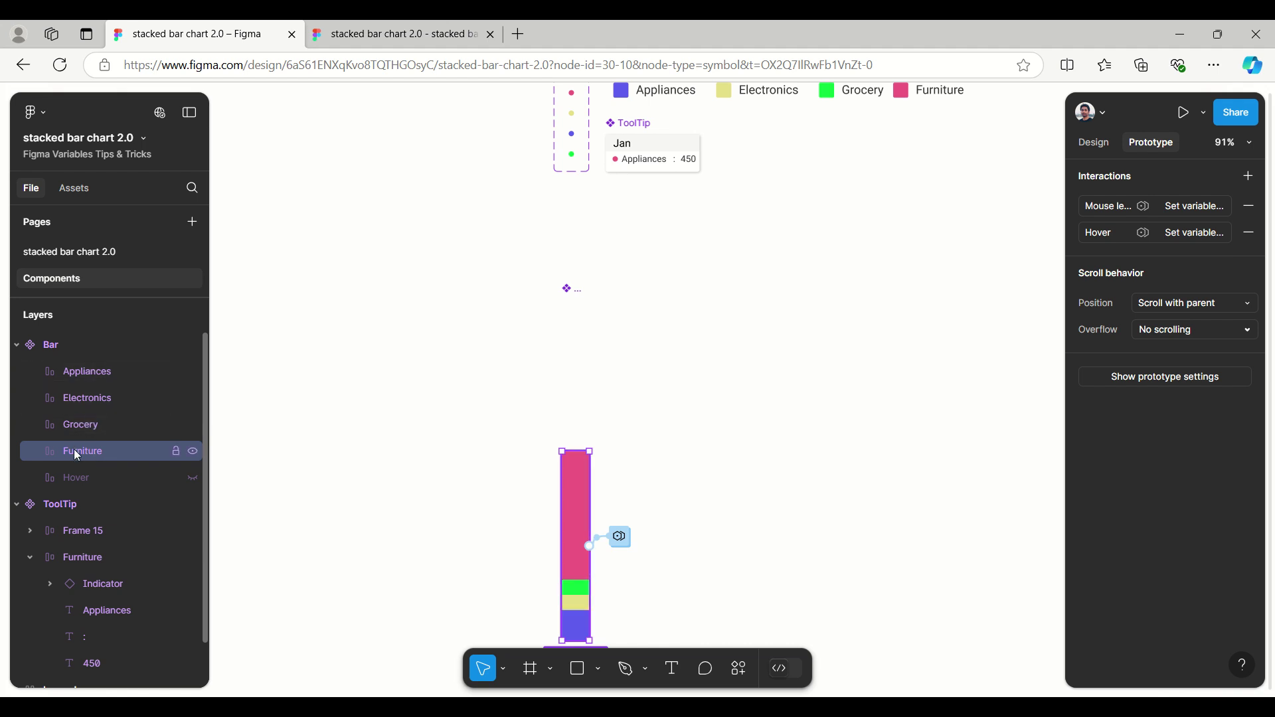
click(70, 419)
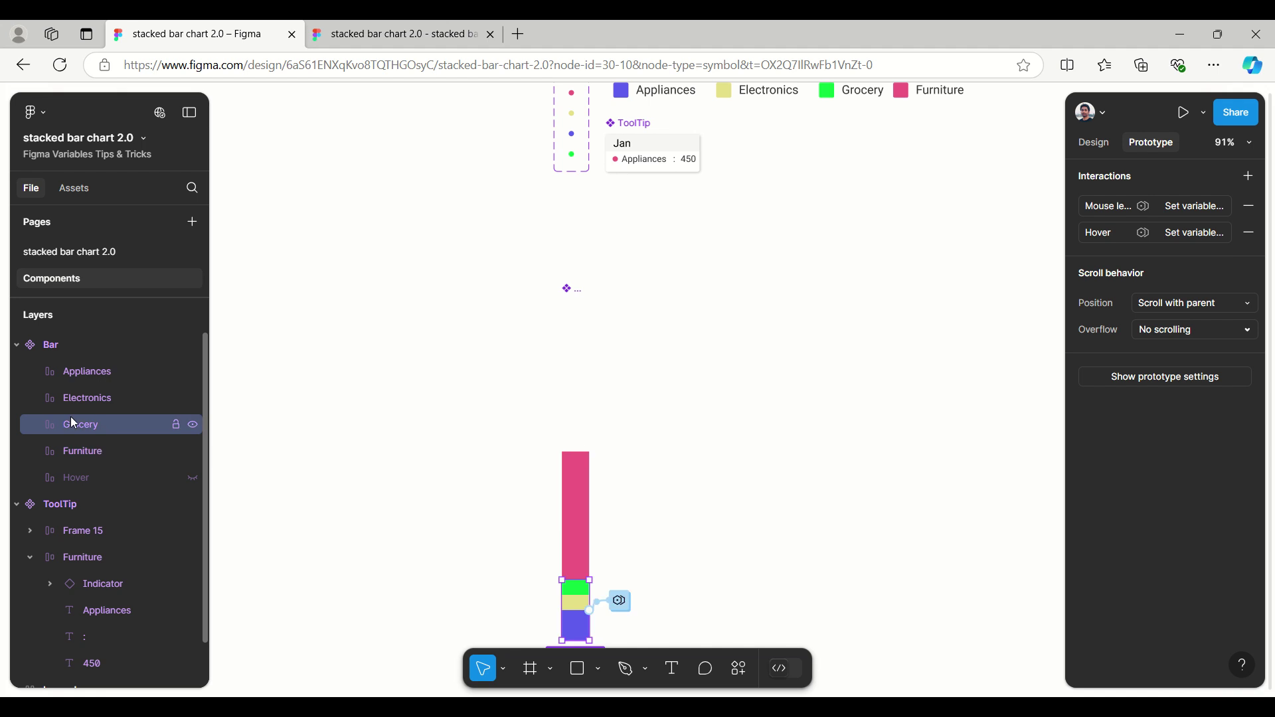
click(77, 398)
click(97, 364)
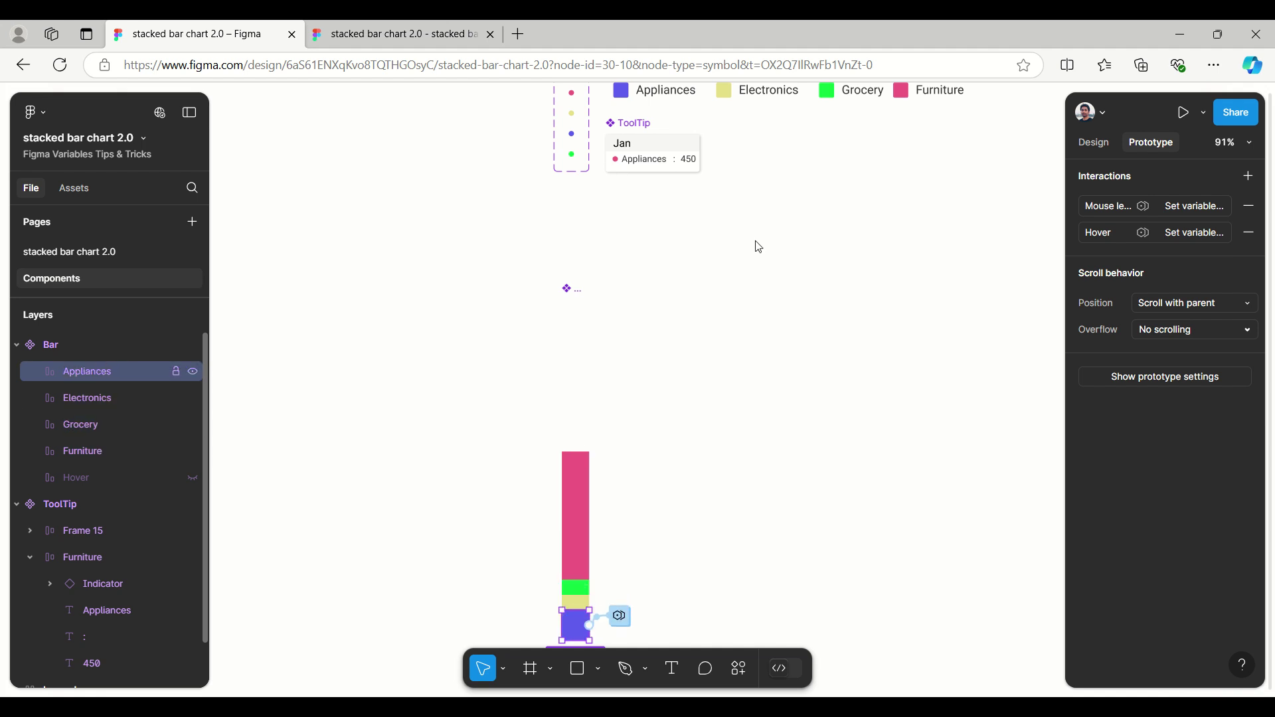
Inspect the Appliances segment's While hovering interaction, including its AppliancesTool_Tip condition and both set-variable actions, and close it.
click(1095, 239)
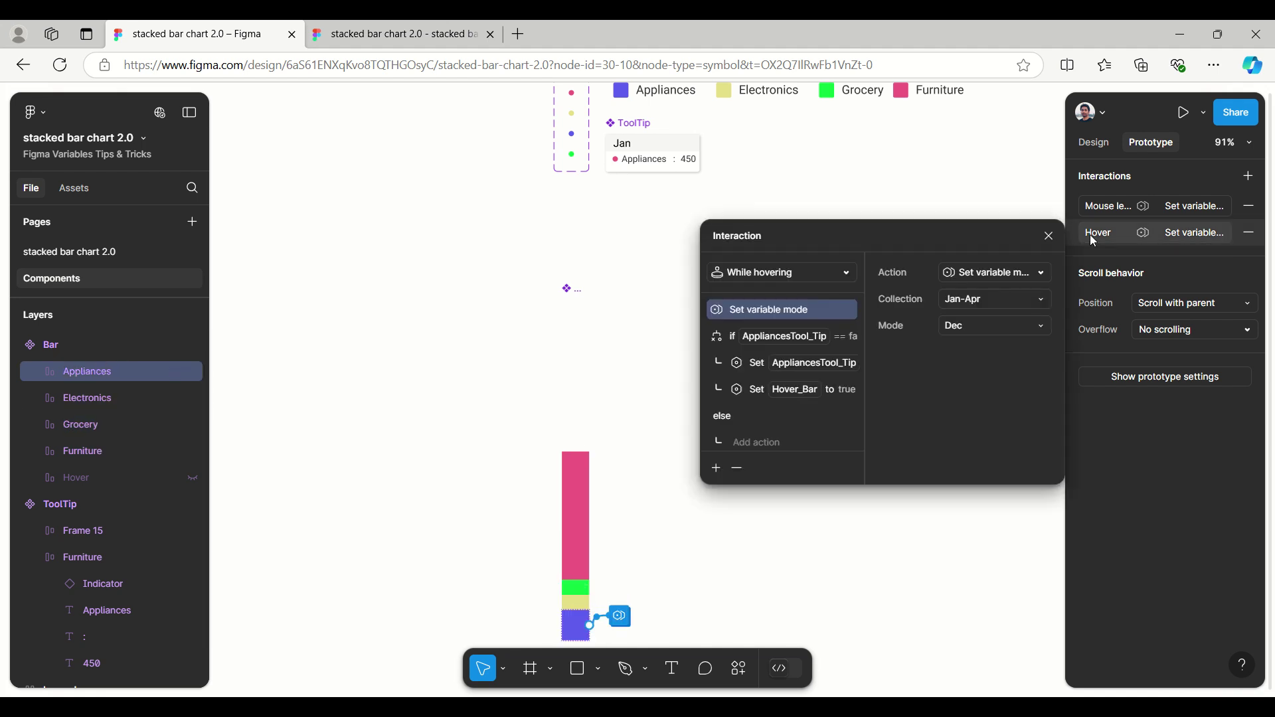
click(780, 339)
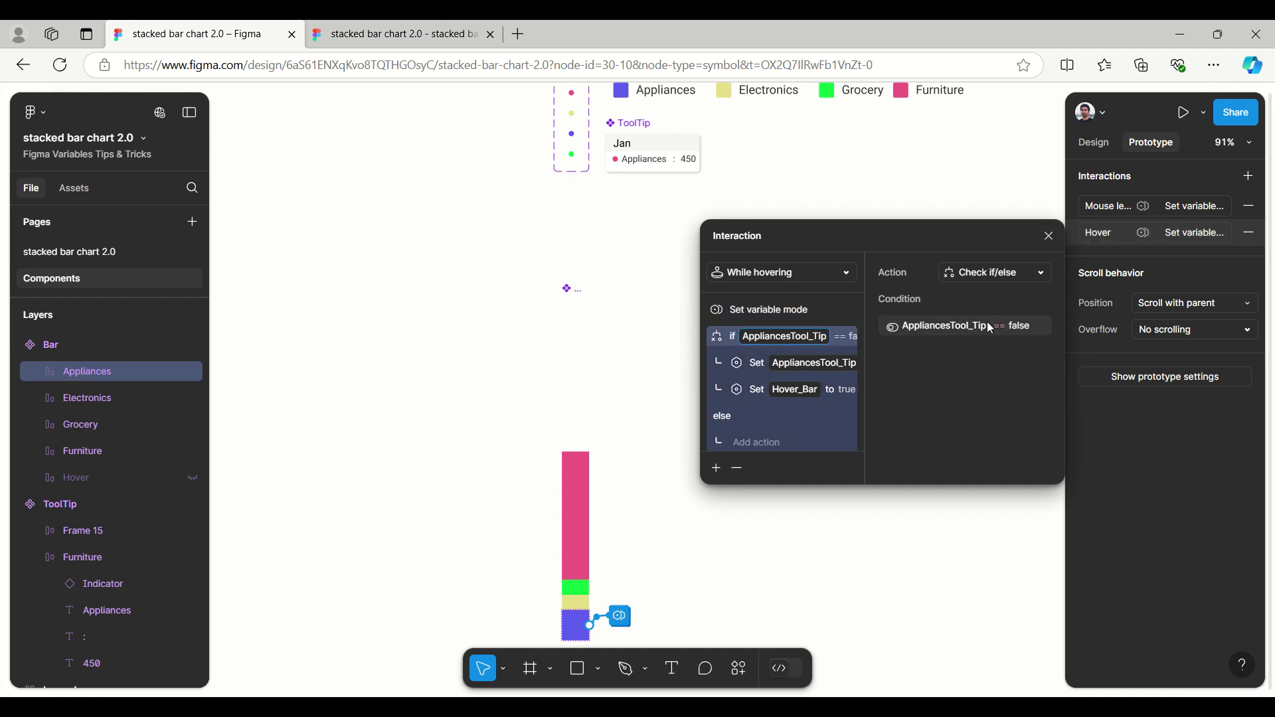
click(766, 365)
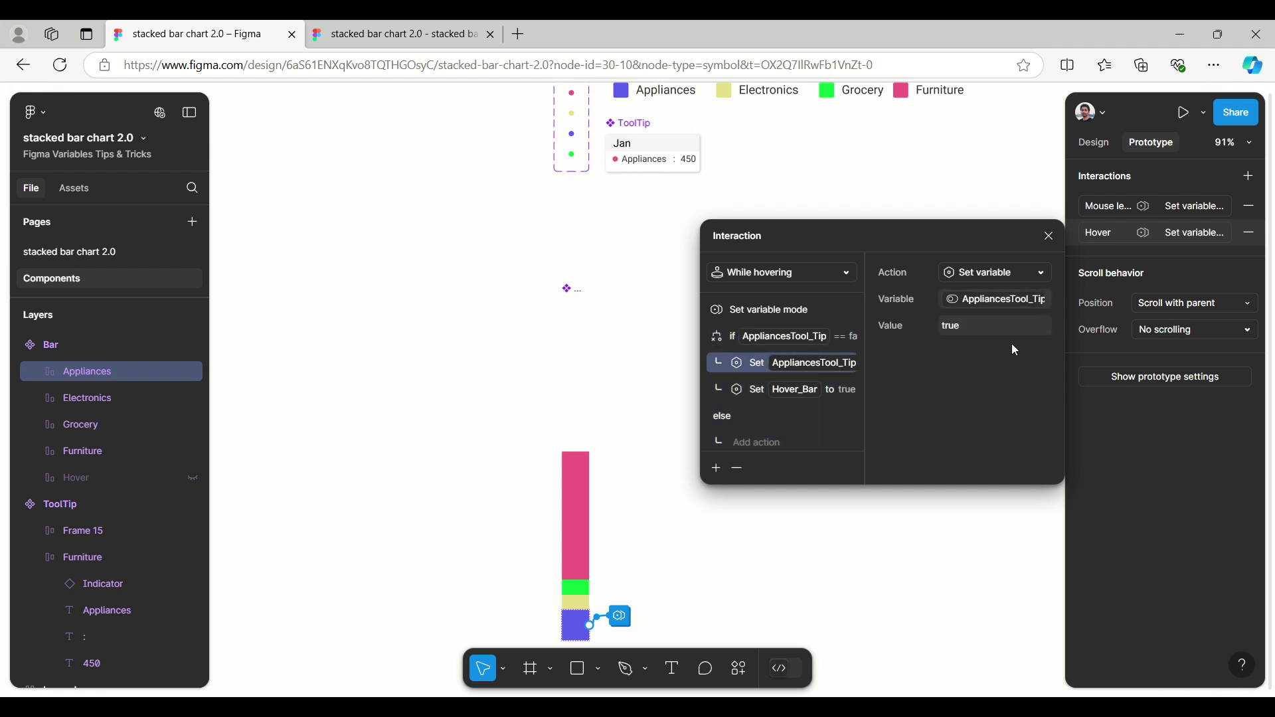
click(756, 397)
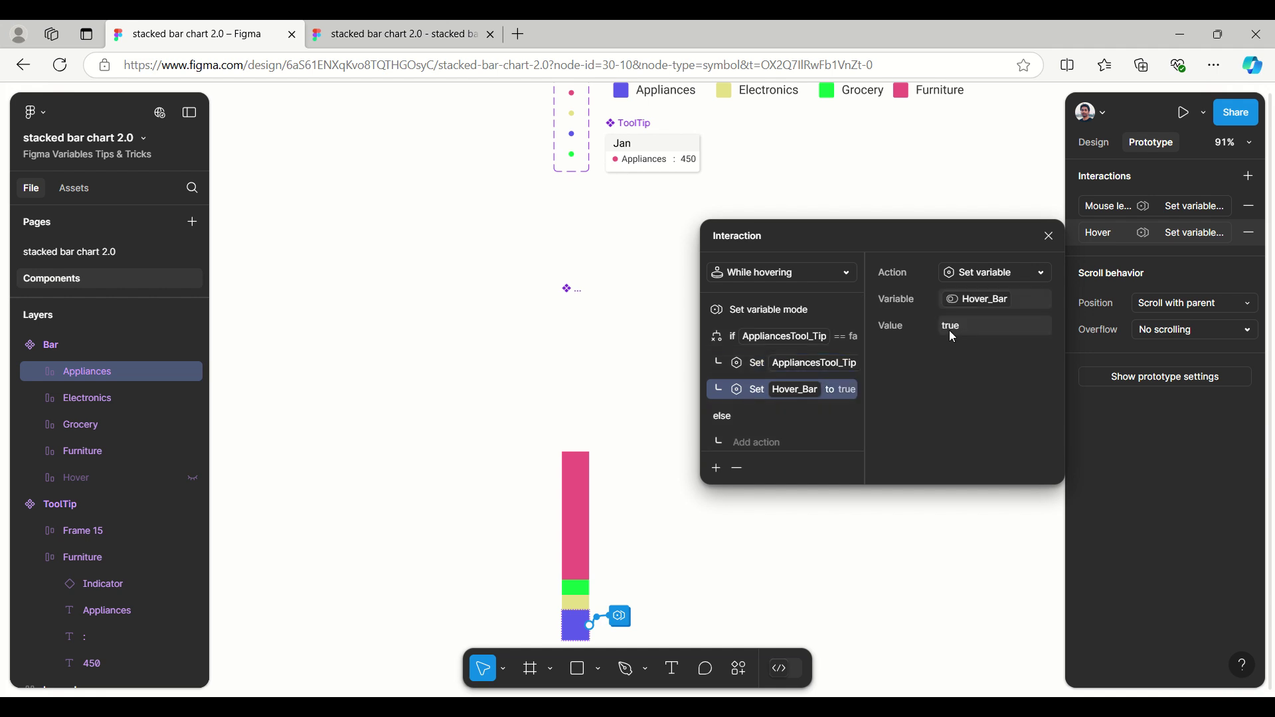
click(1049, 236)
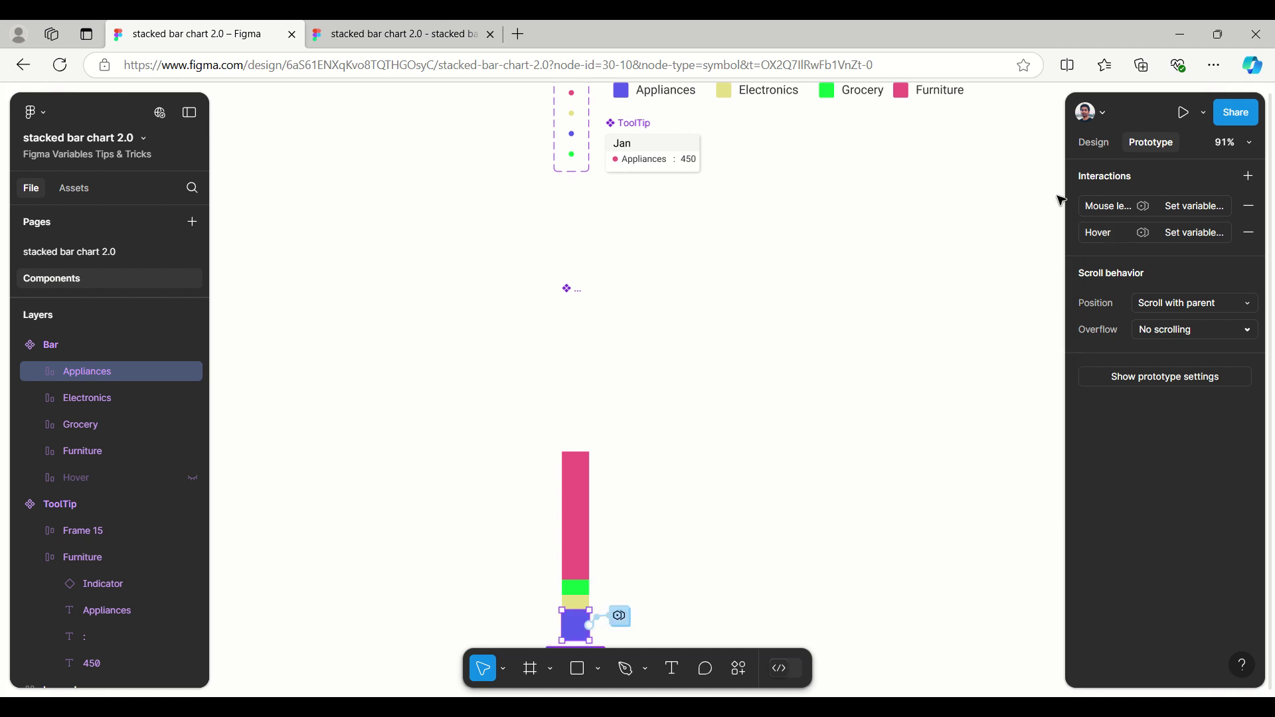
Check the AppliancesTool_Tip and Hover_Bar actions in the Appliances segment's Mouse leave interaction, and close the details.
click(1087, 209)
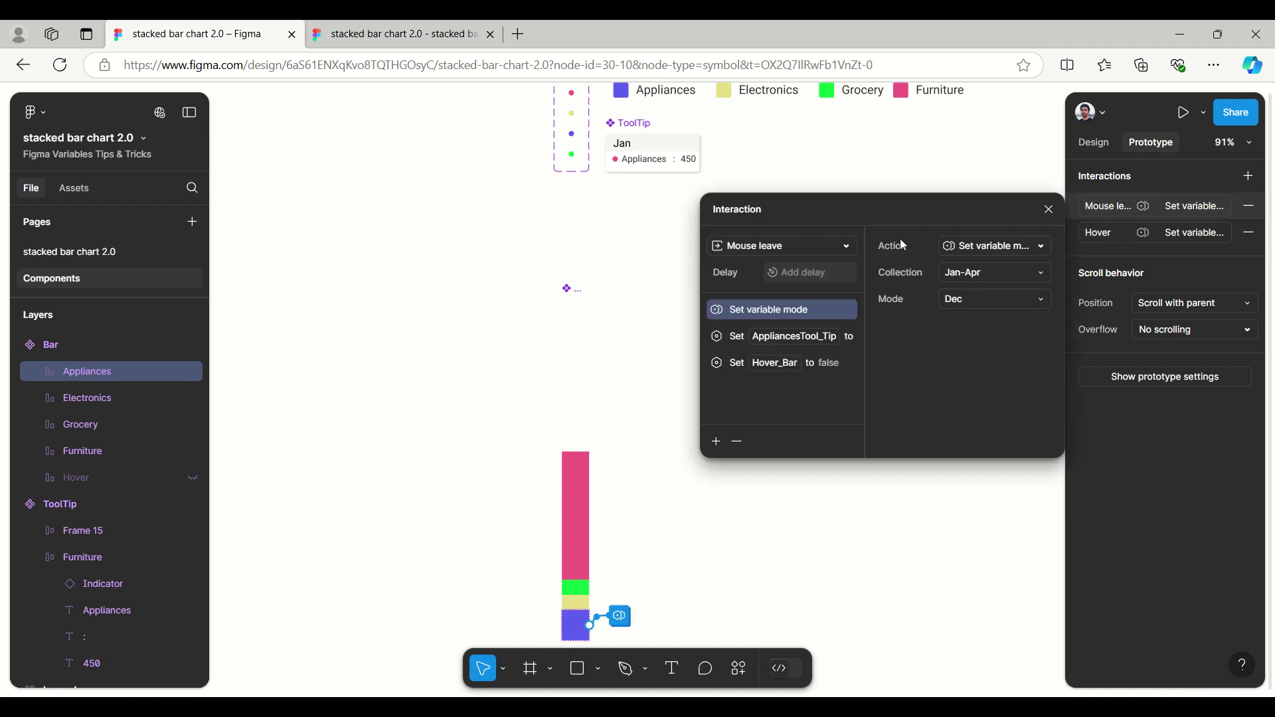
click(806, 339)
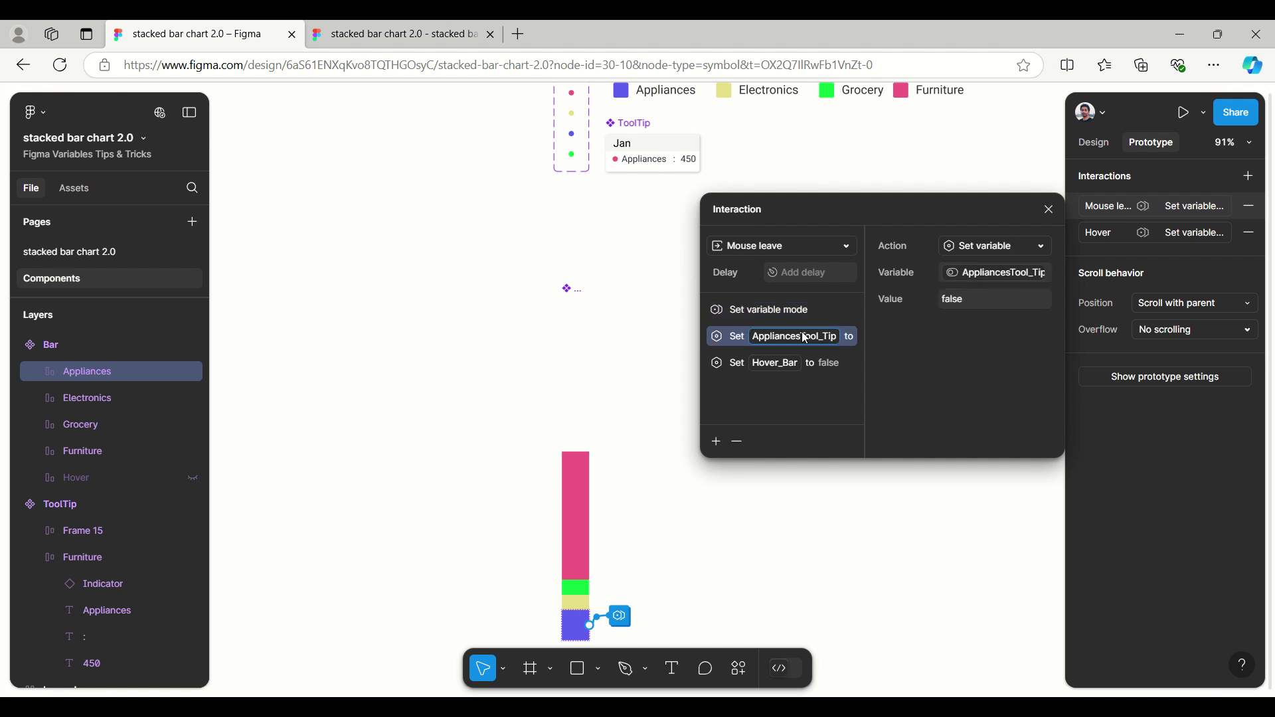
click(747, 371)
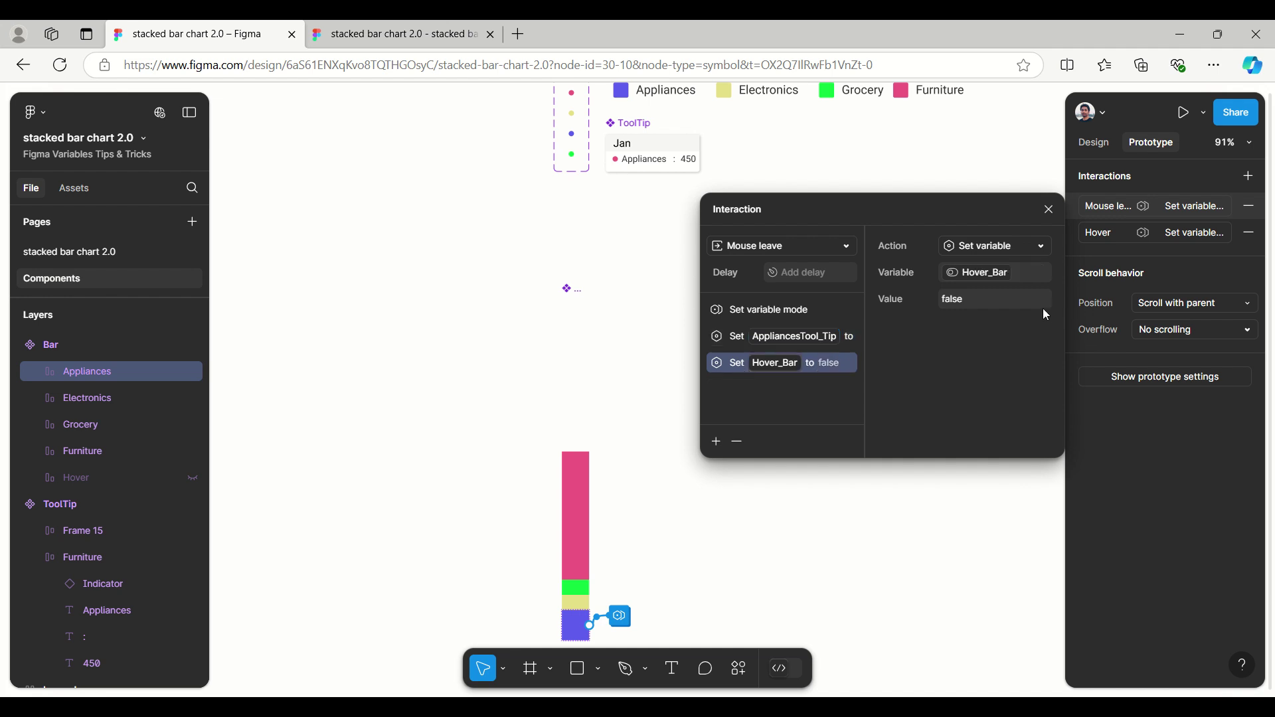
click(1050, 210)
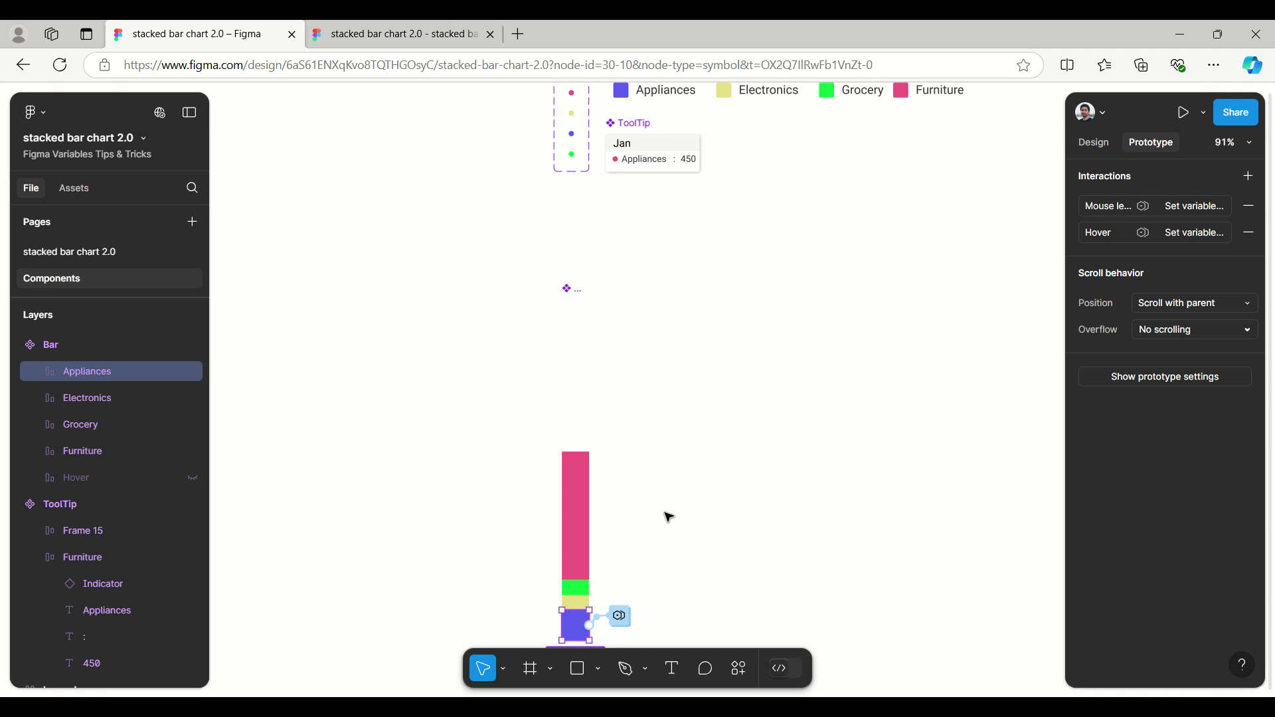
Return to the stacked bar chart 2.0 page, show its design properties and look over the whole chart frame.
scroll(726, 485, up, 3)
scroll(726, 485, down, 6)
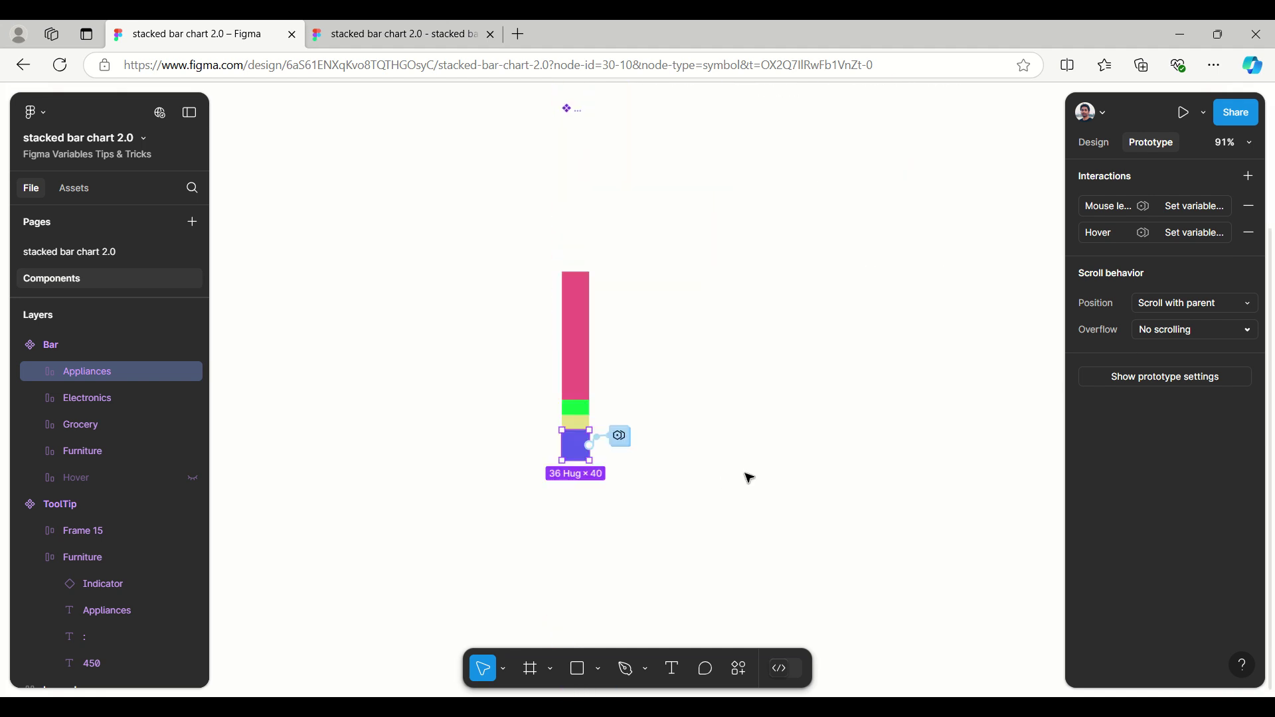
click(74, 254)
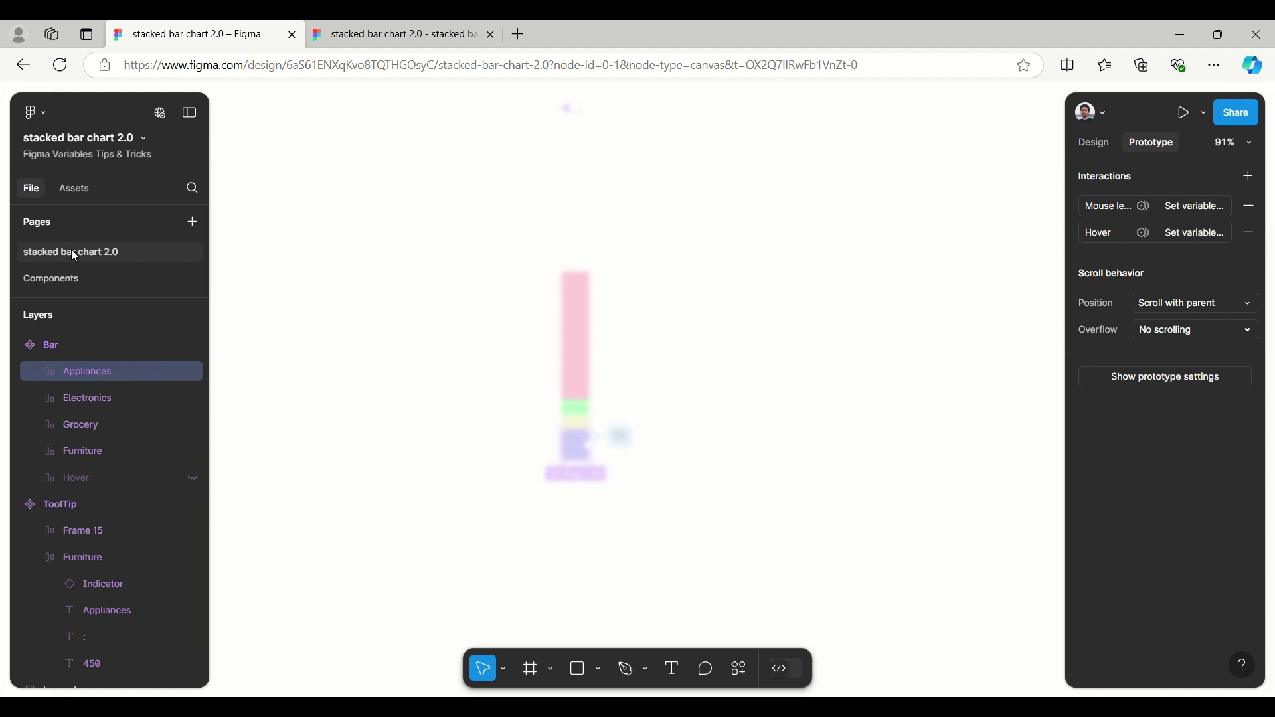
click(1077, 143)
scroll(261, 292, up, 5)
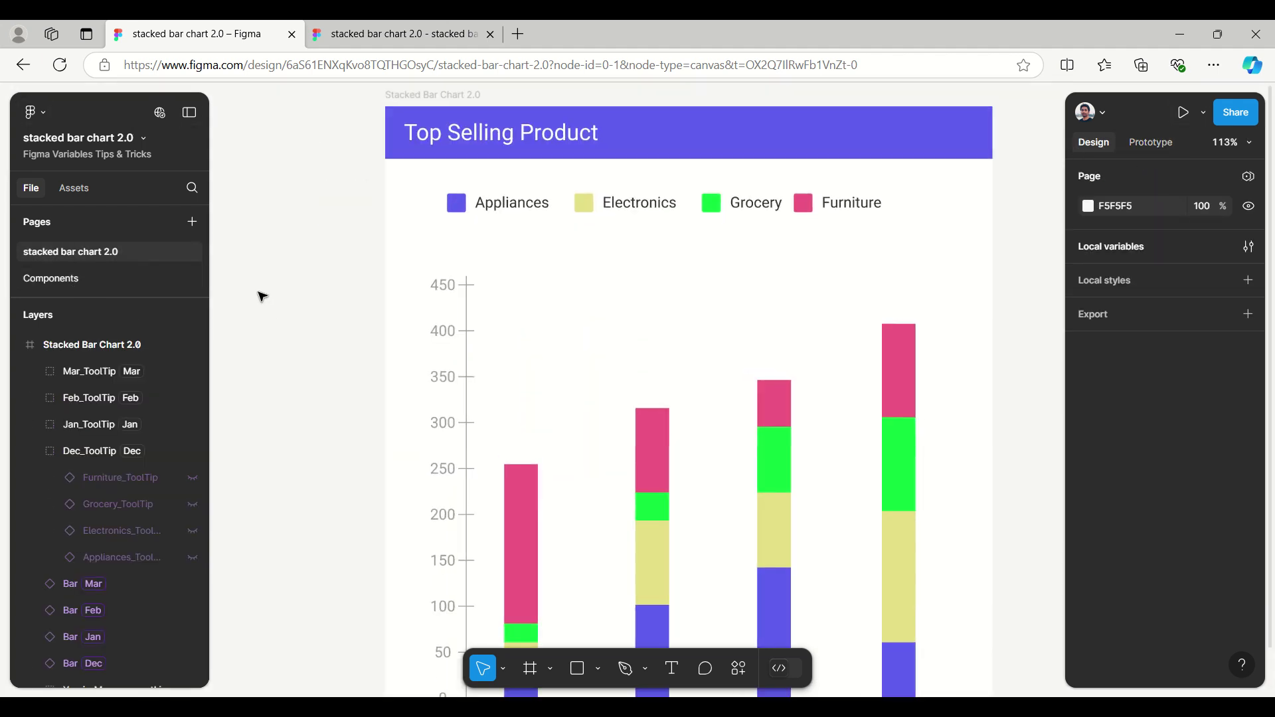
scroll(385, 254, down, 2)
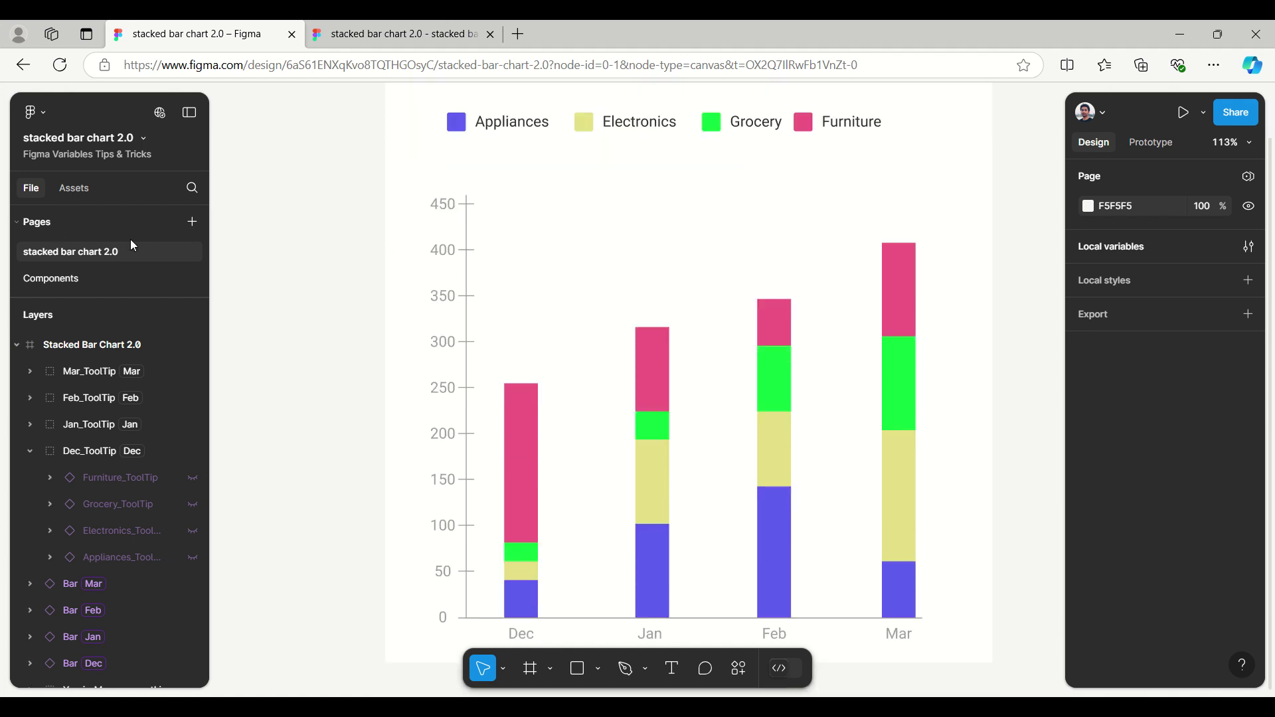
scroll(257, 317, down, 3)
scroll(259, 317, down, 2)
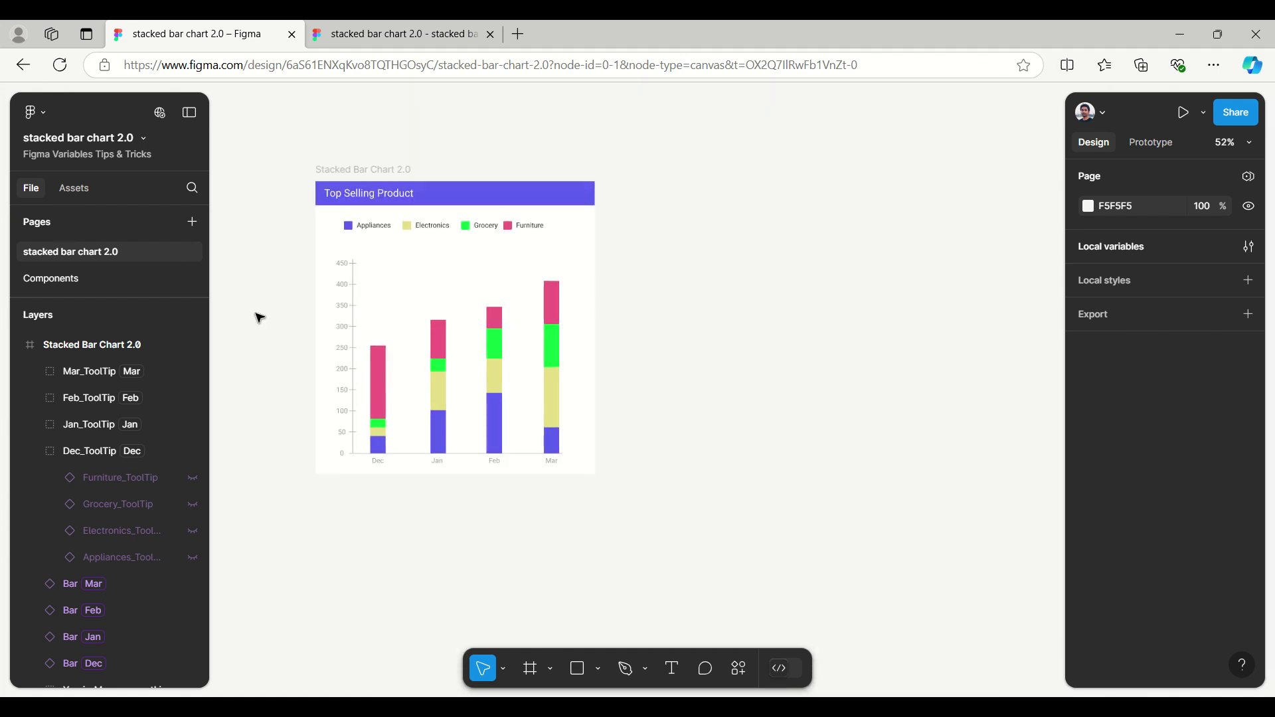
Duplicate the Stacked Bar Chart 2.0 frame beside the original, at about X 775, Y 0.
click(352, 171)
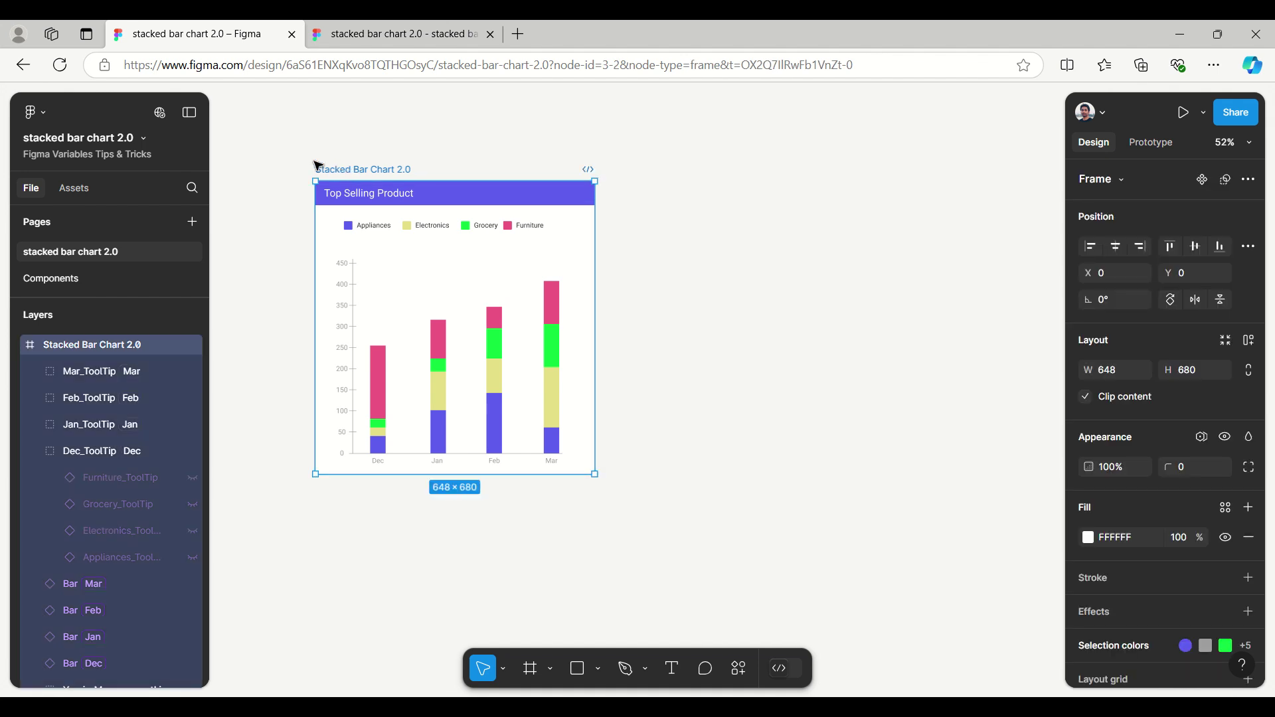
drag(365, 271, 701, 277)
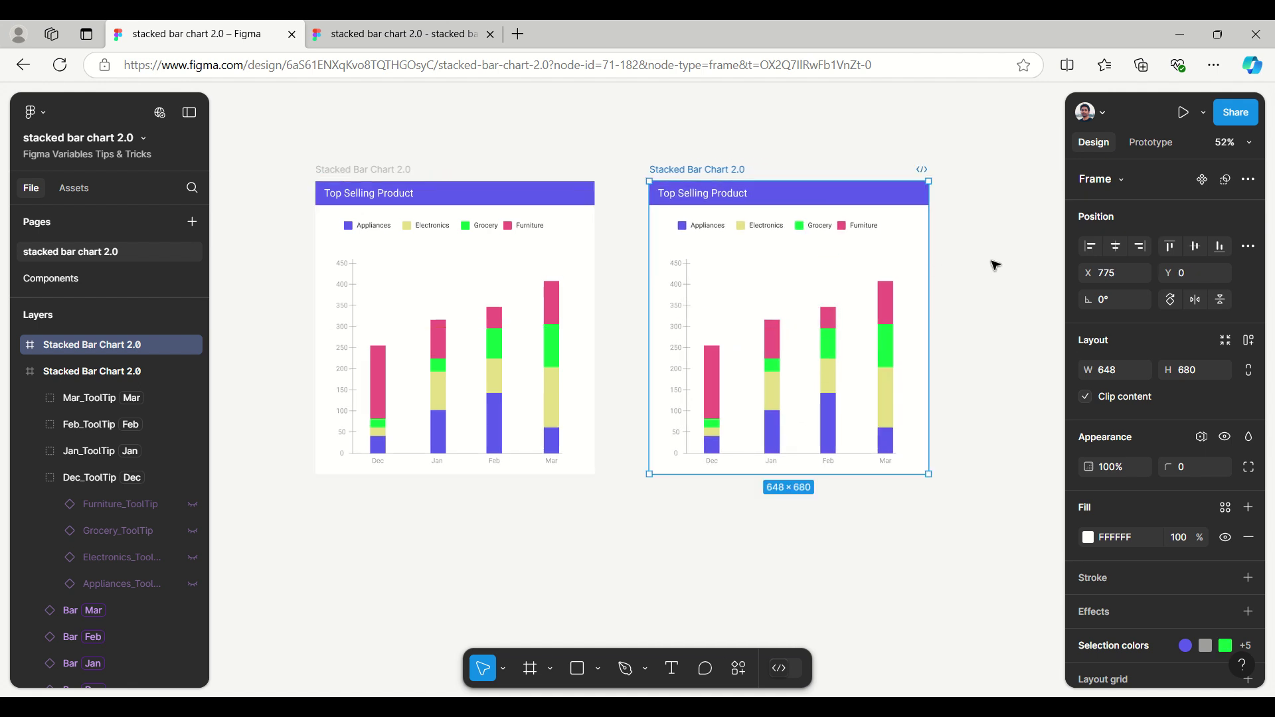
key(shift+2)
scroll(954, 248, down, 1)
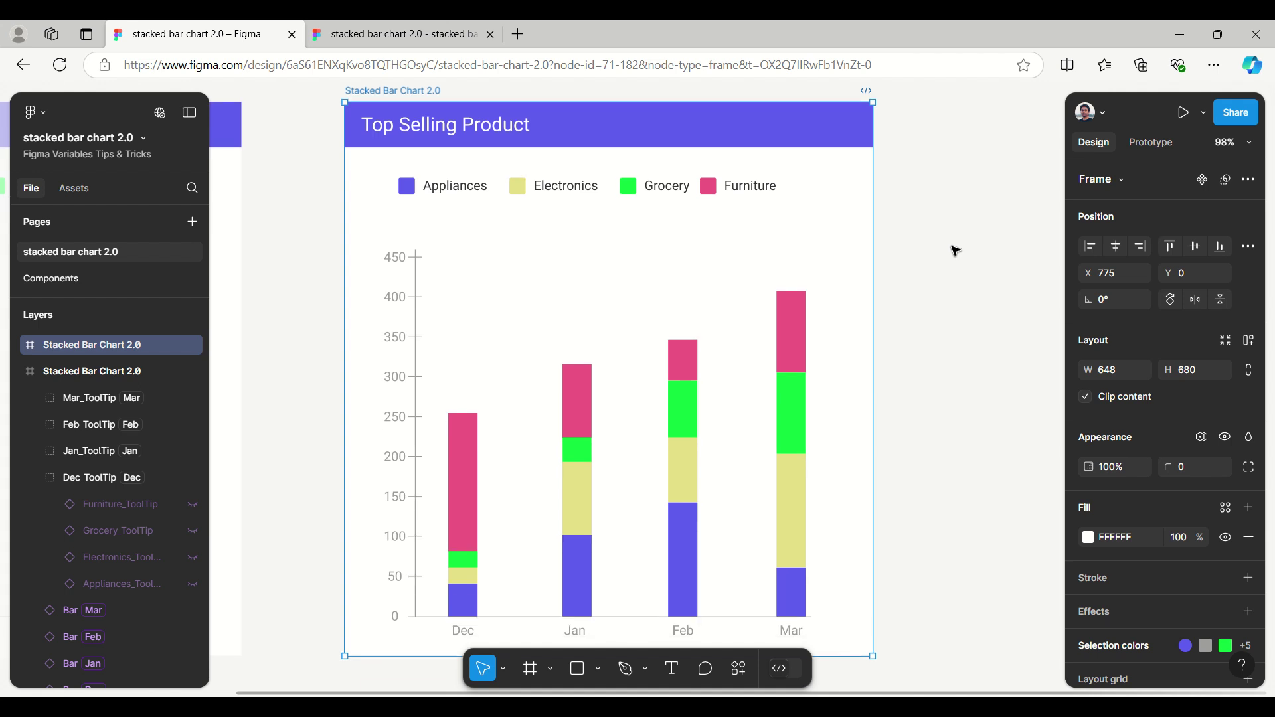
Delete the Jan, Feb and Mar bars from the duplicated chart, keeping only the Dec bar.
click(587, 452)
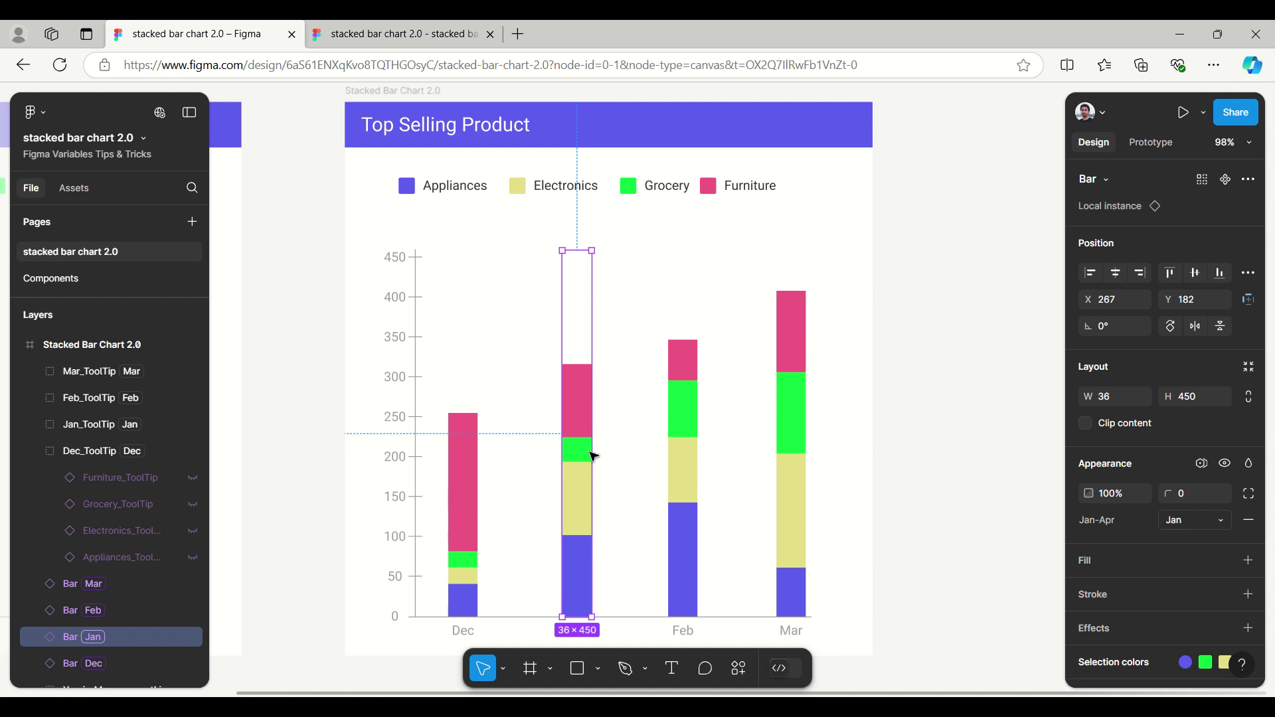
key(Delete)
click(686, 434)
key(Delete)
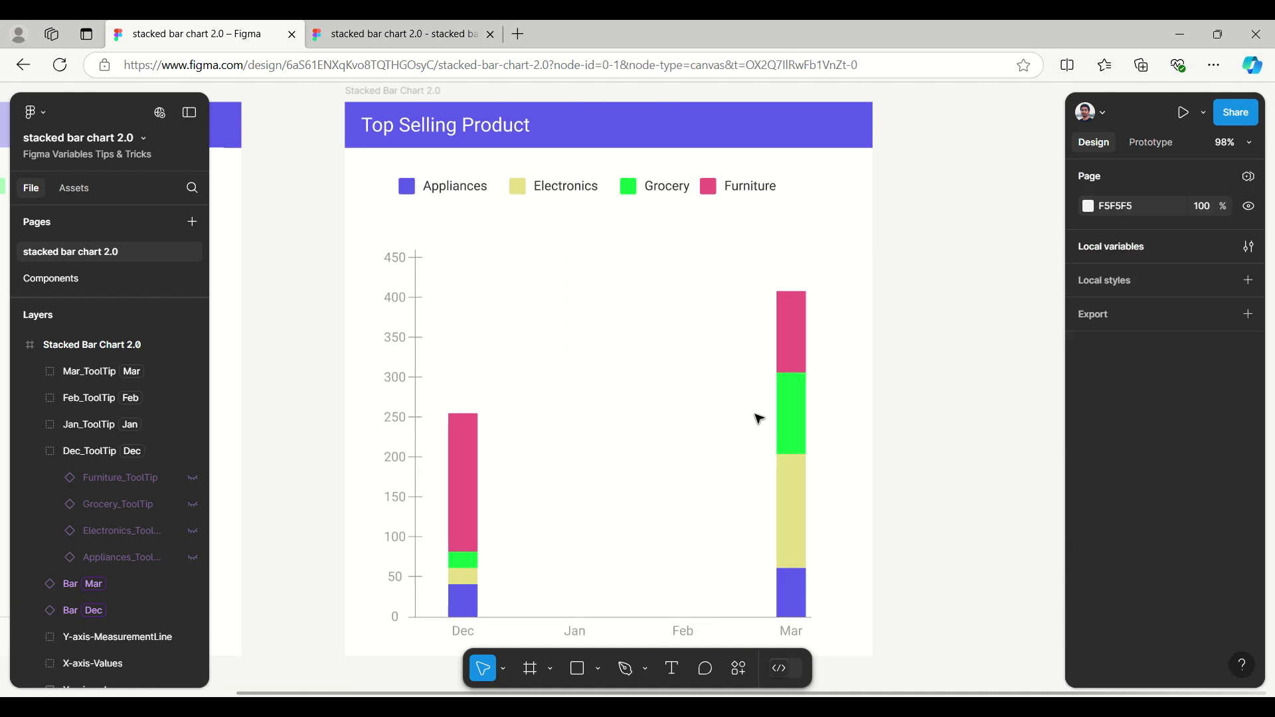
click(797, 413)
key(Delete)
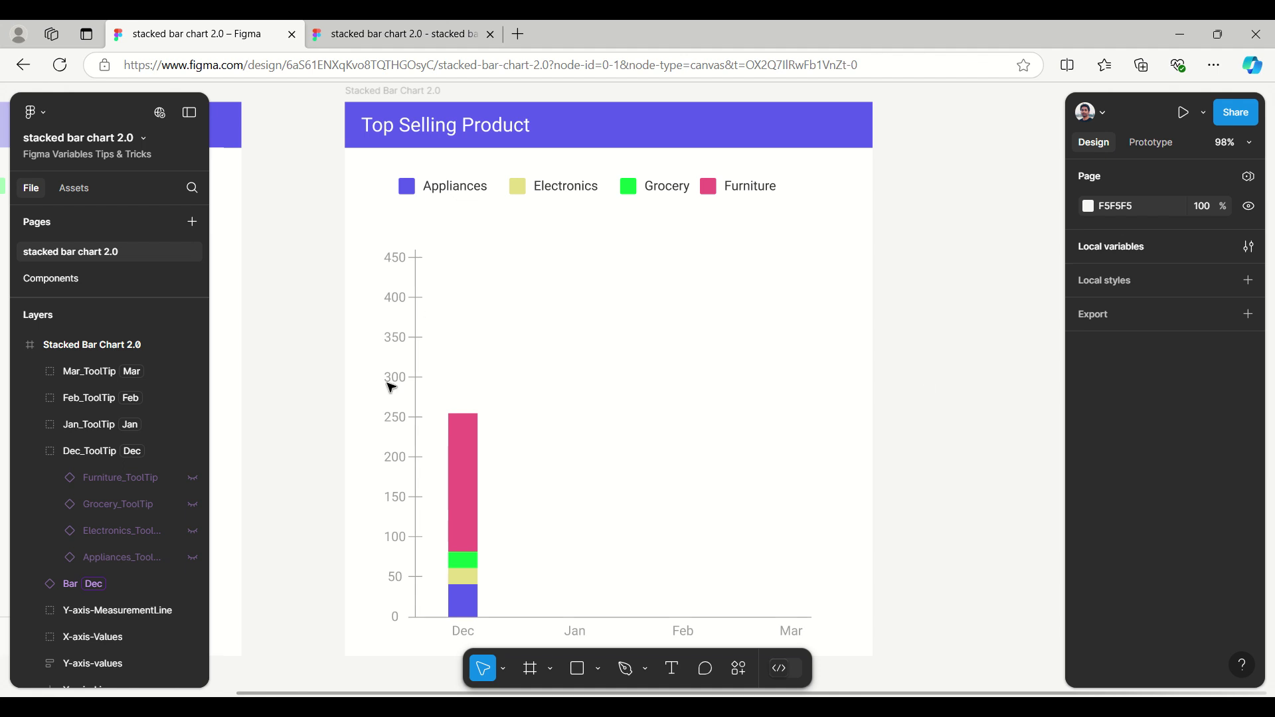
Look at the Bar component on the Components page and among the local assets, and return to the chart's layers.
click(461, 459)
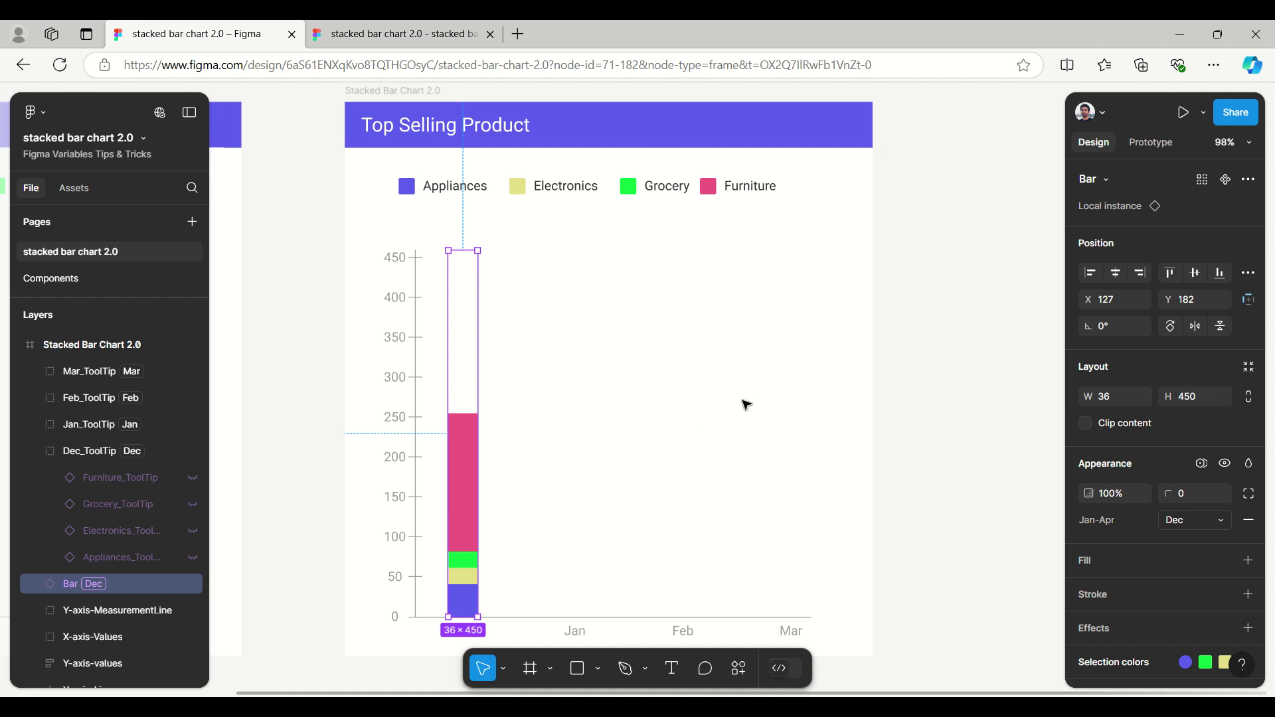
click(80, 280)
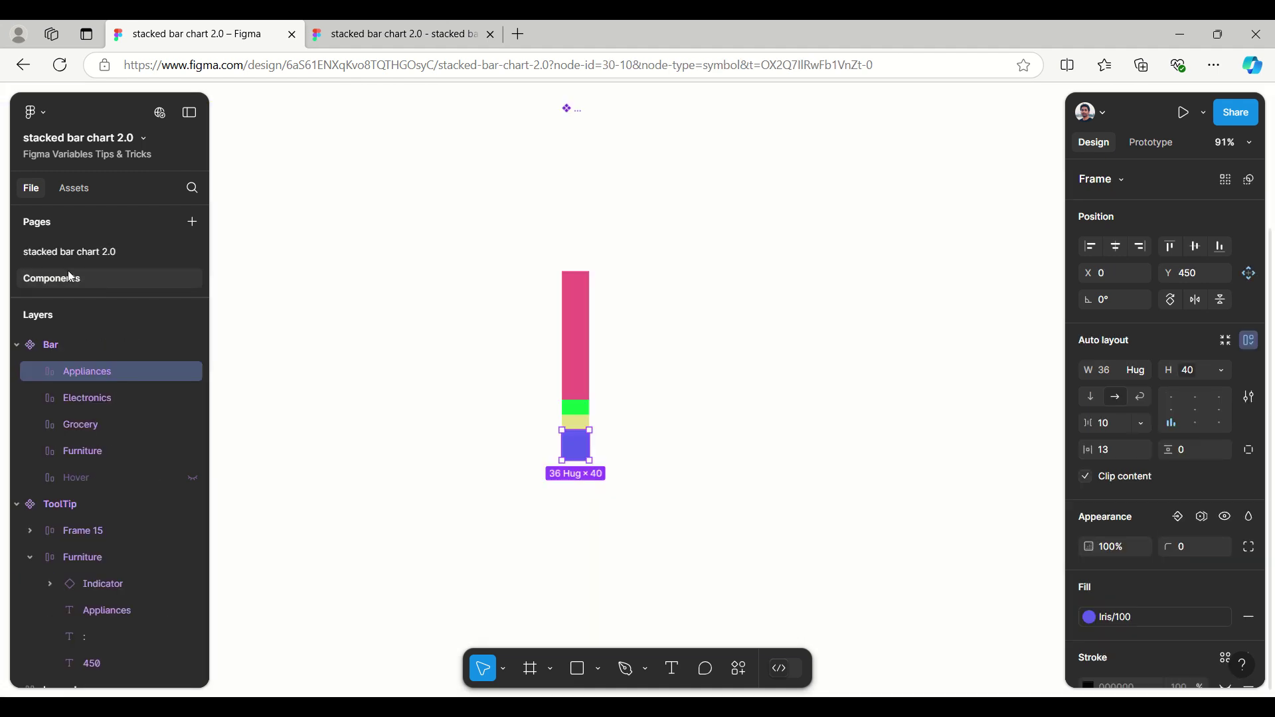
click(51, 257)
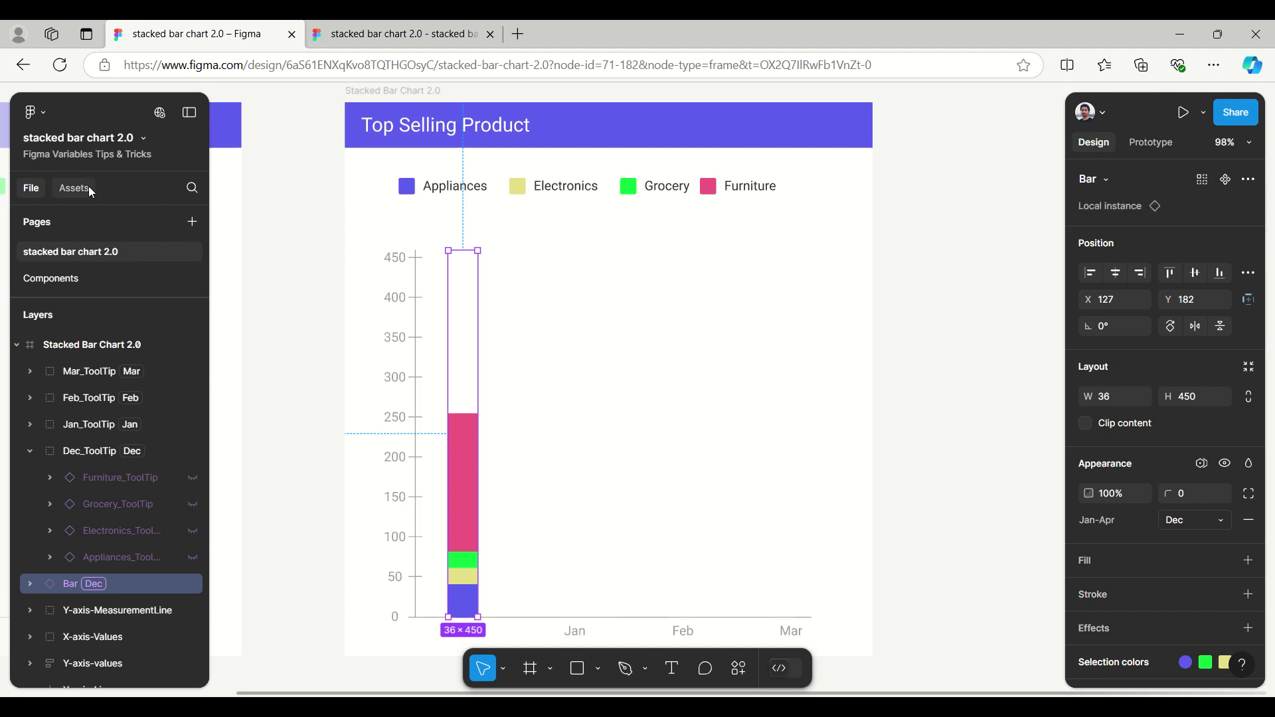
click(89, 188)
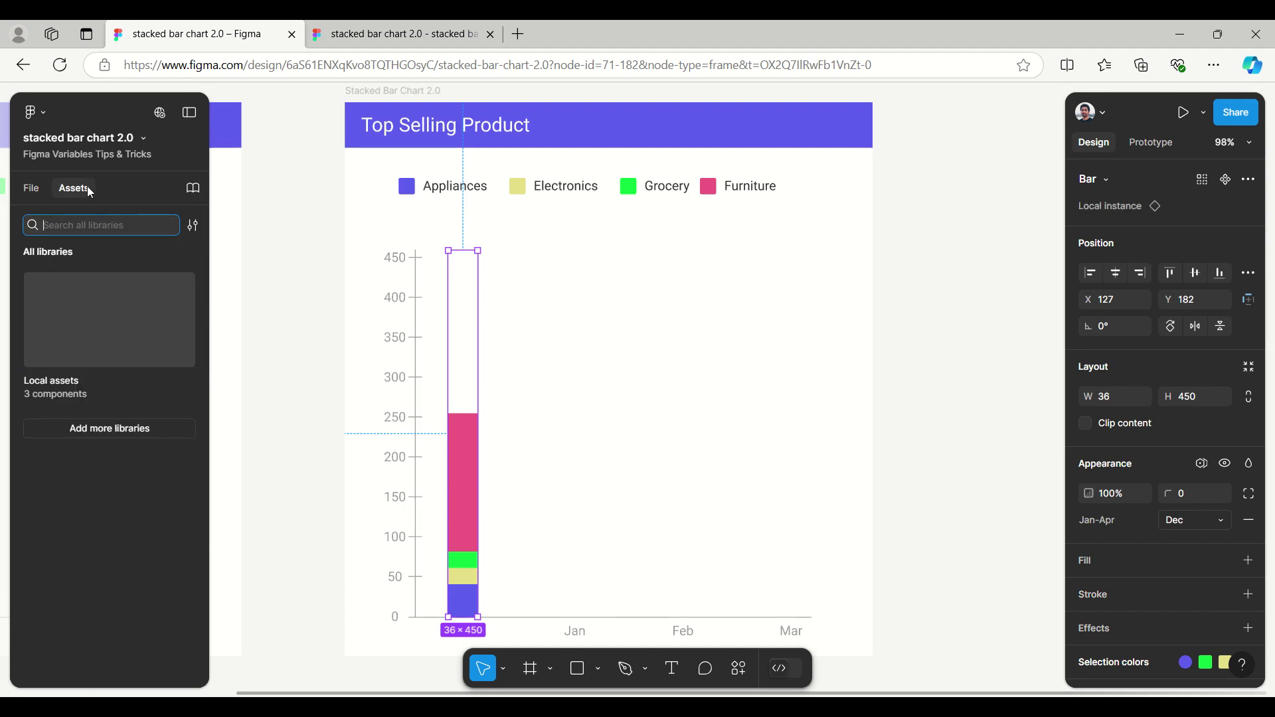
click(52, 391)
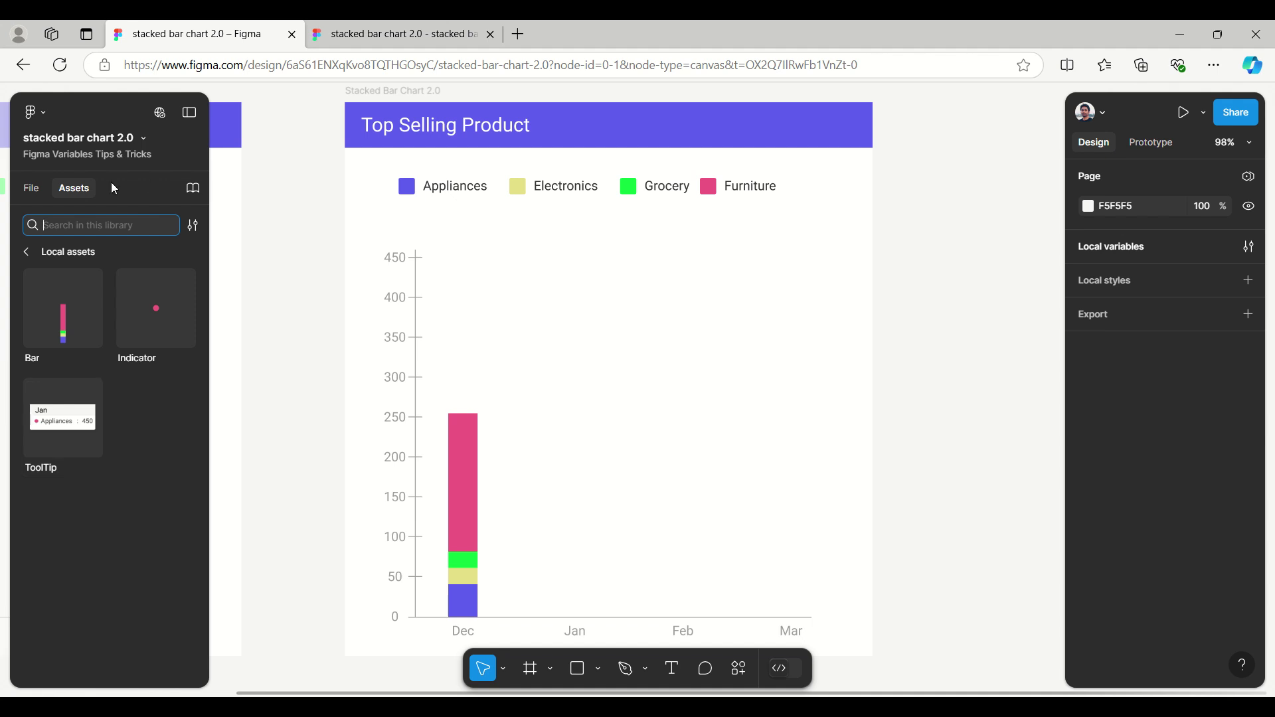
click(34, 189)
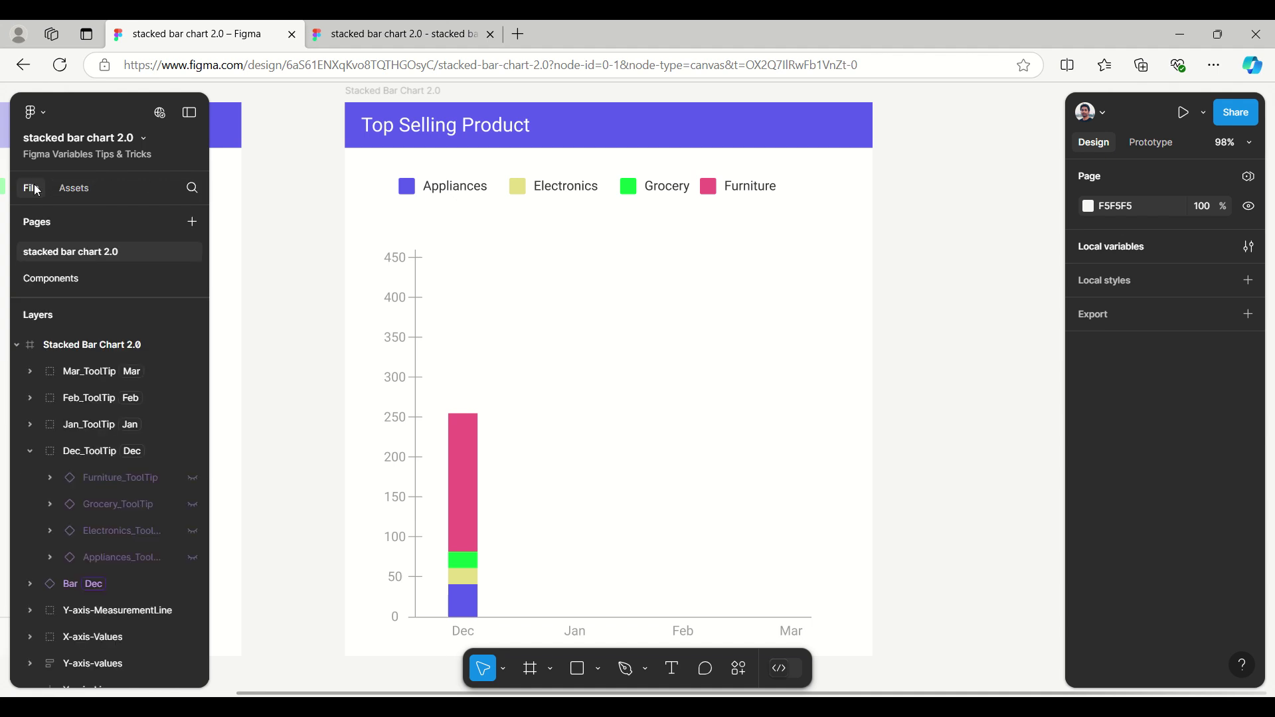
Place copies of the Dec bar above the Jan, Feb and Mar labels on the duplicated chart's x-axis.
click(471, 458)
click(465, 449)
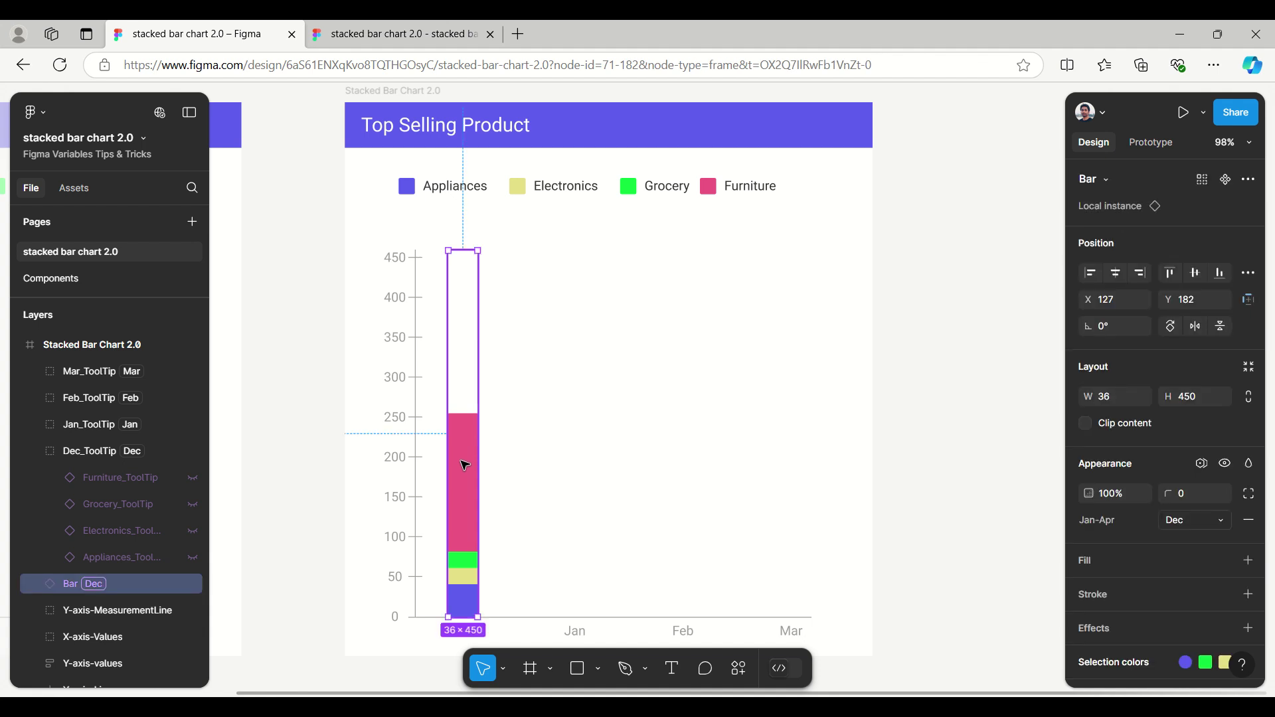
drag(465, 463, 789, 467)
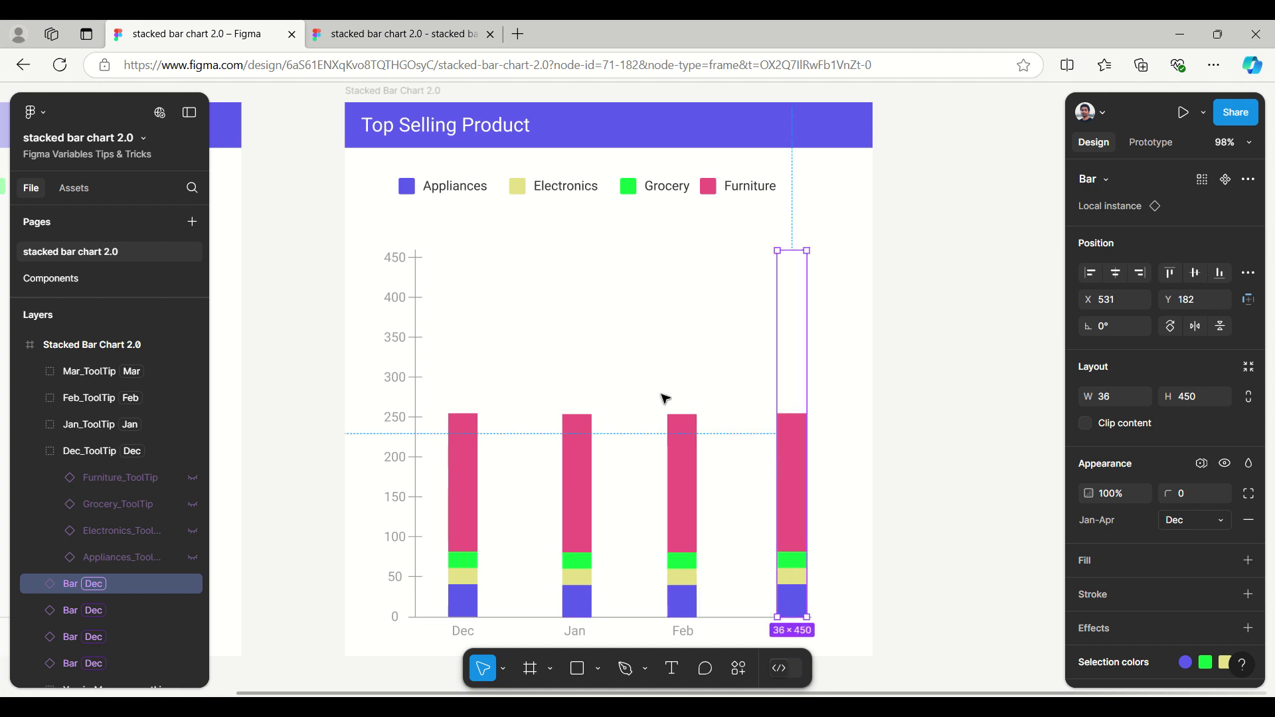
Review the bar values of the Dec, Jan, Feb and Mar modes in the local variables, and close the table.
click(931, 396)
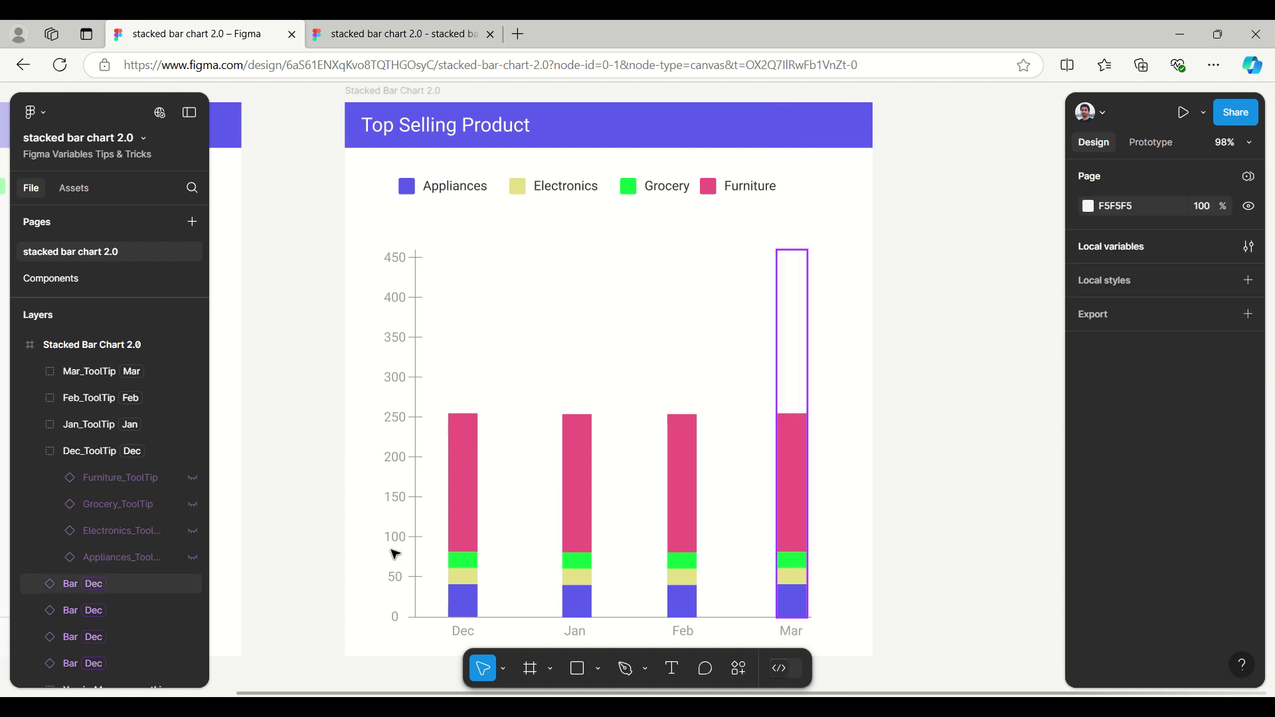
click(1134, 246)
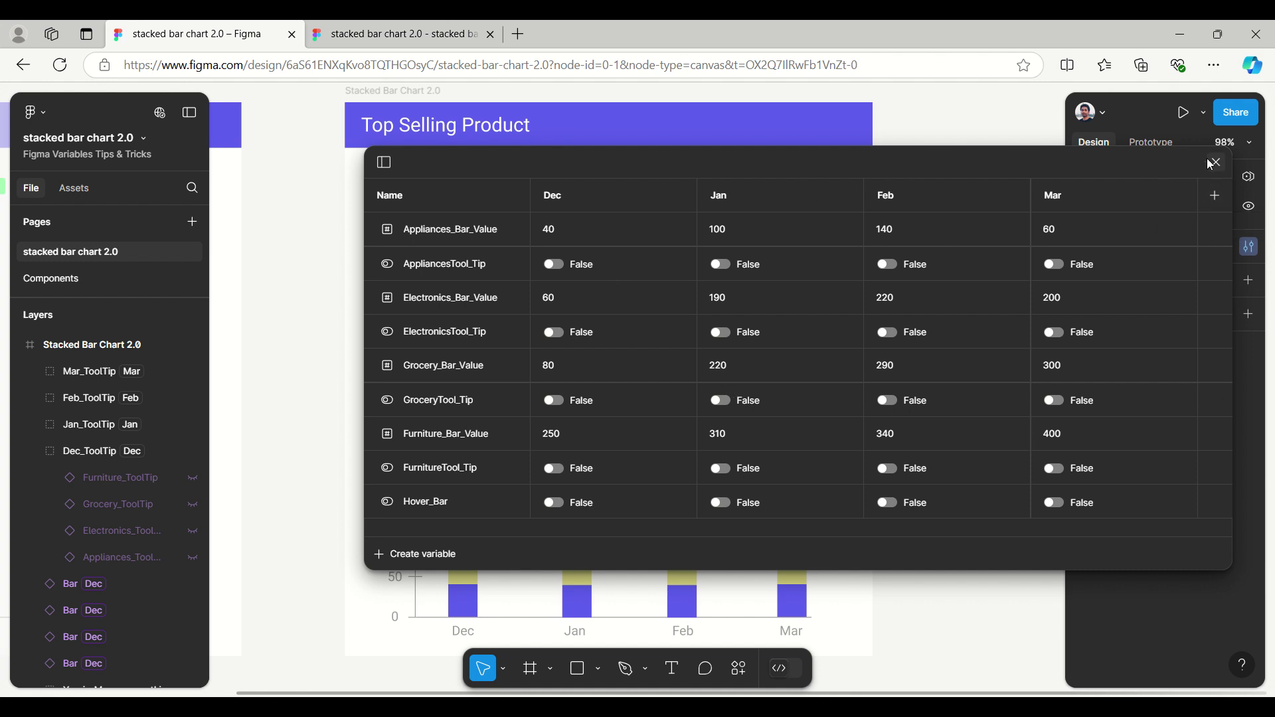
key(Escape)
Apply the Jan mode of the Jan-Apr variable collection to the bar above the Jan label.
click(586, 447)
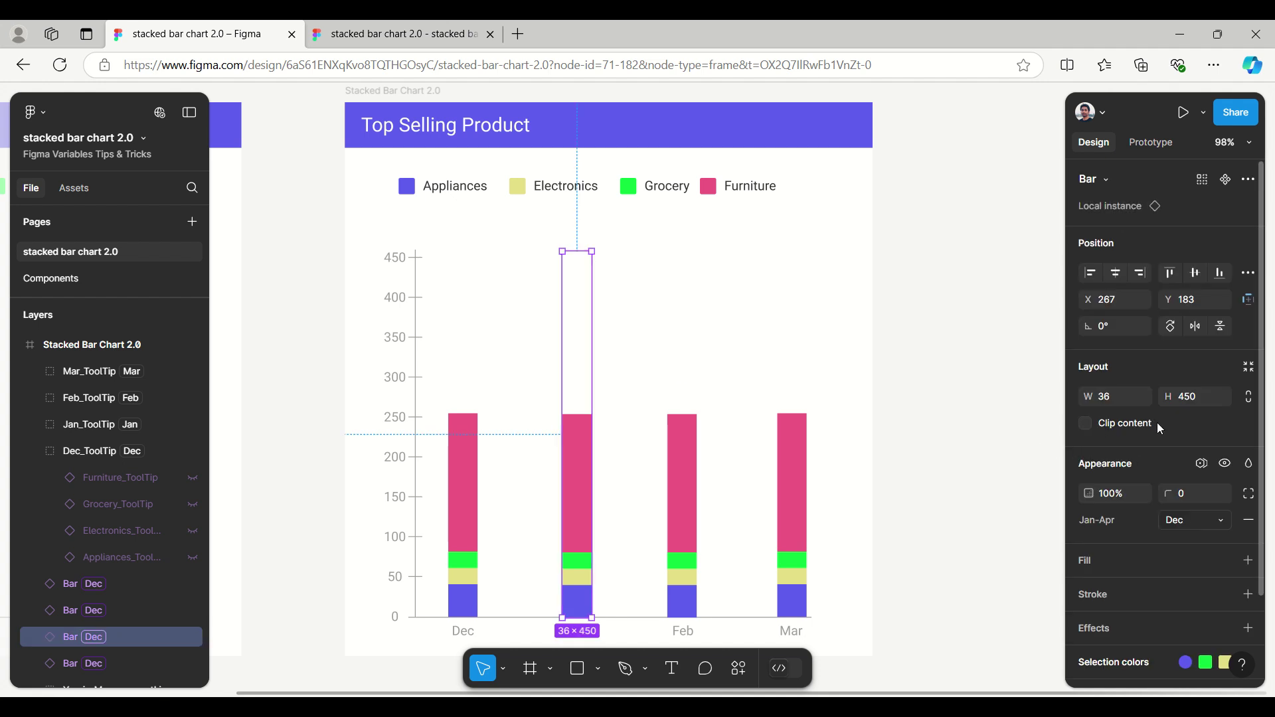
click(1201, 464)
mouse_move(1144, 512)
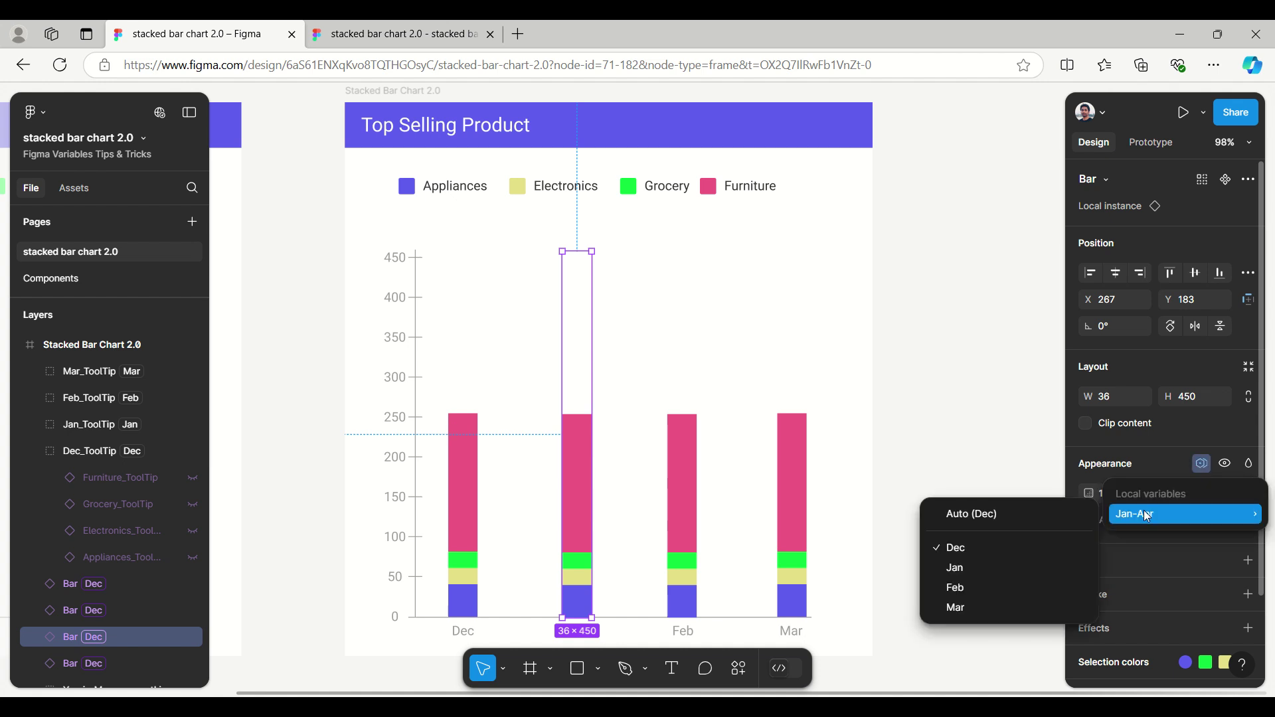
click(971, 567)
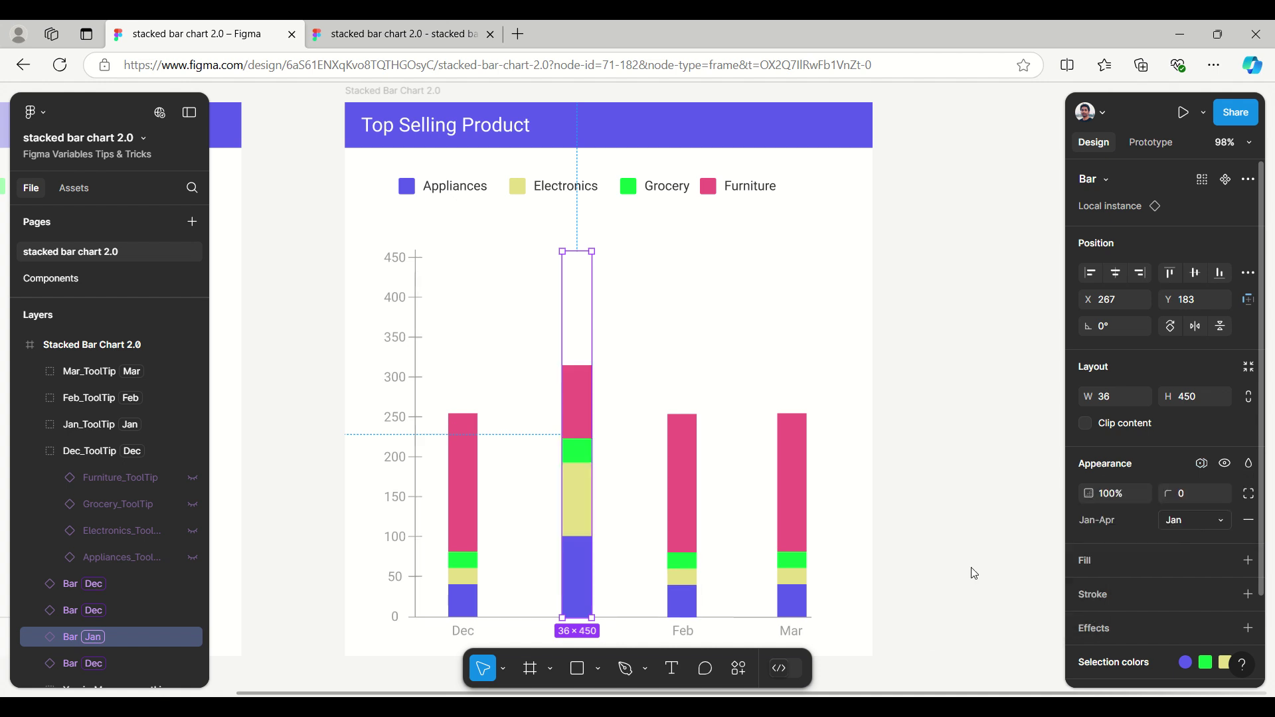
Apply the Feb mode of the Jan-Apr variable collection to the bar above the Feb label.
click(1197, 464)
click(697, 459)
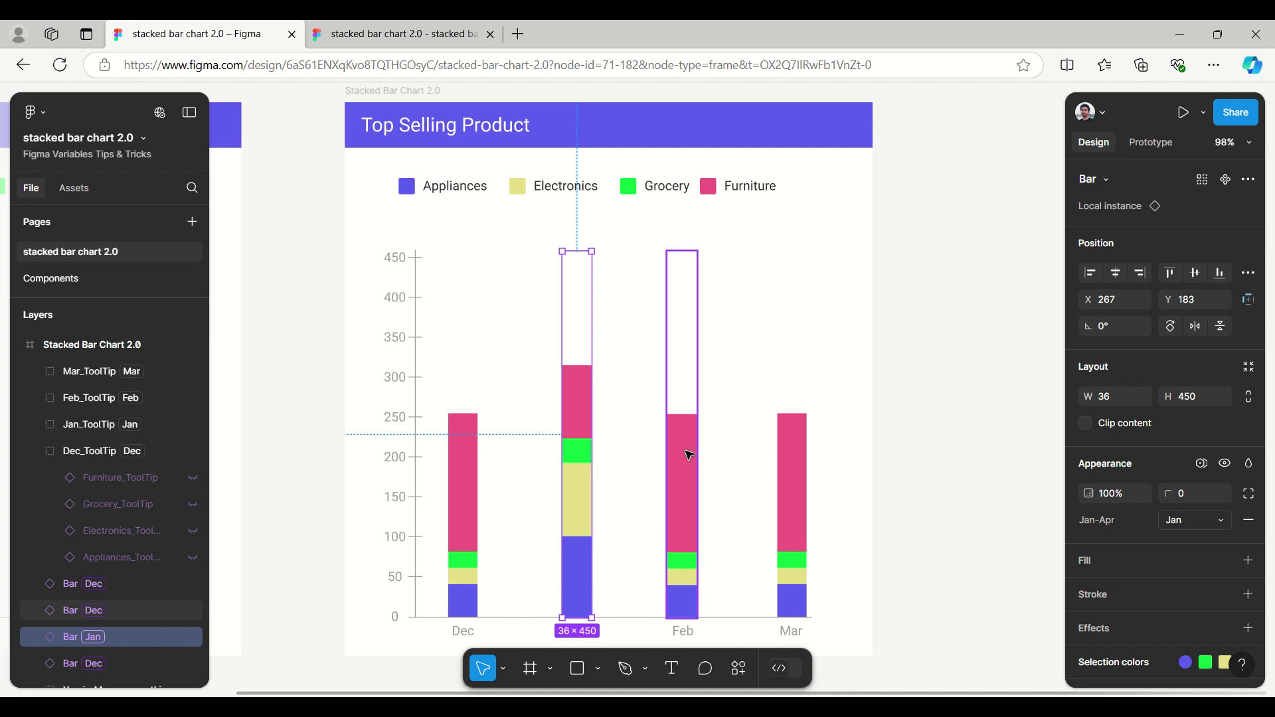
click(688, 455)
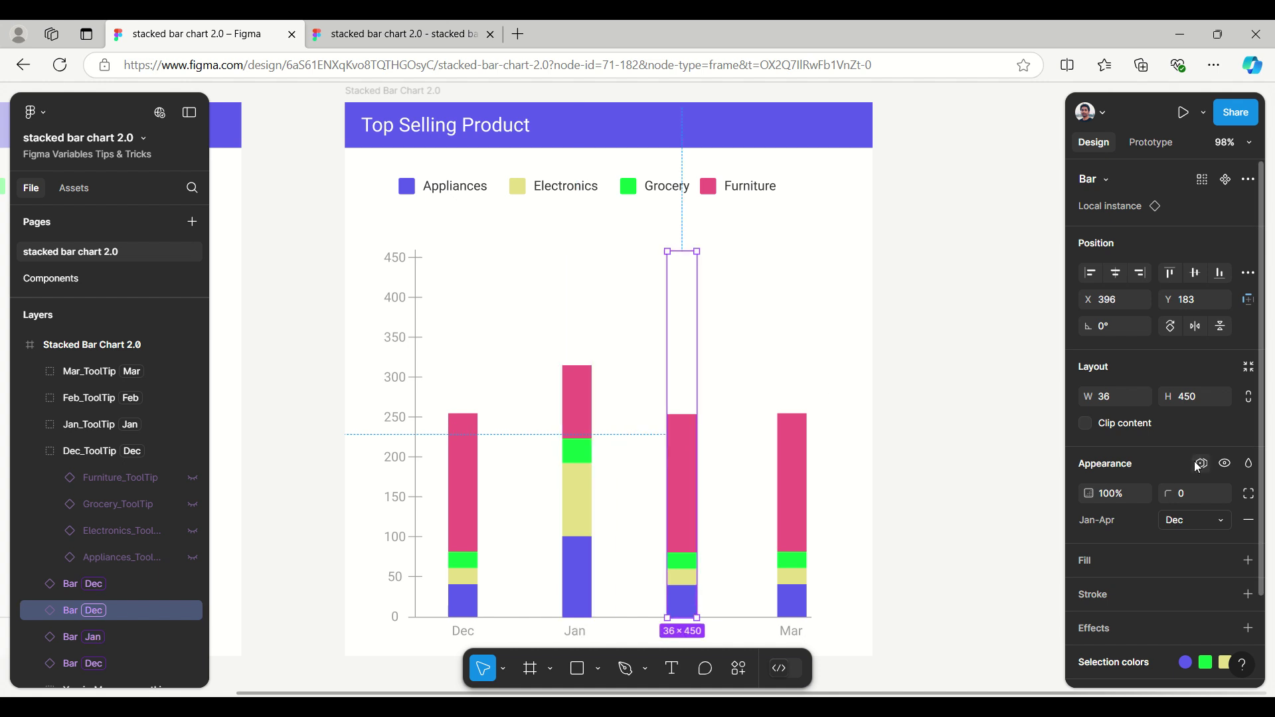
click(1200, 465)
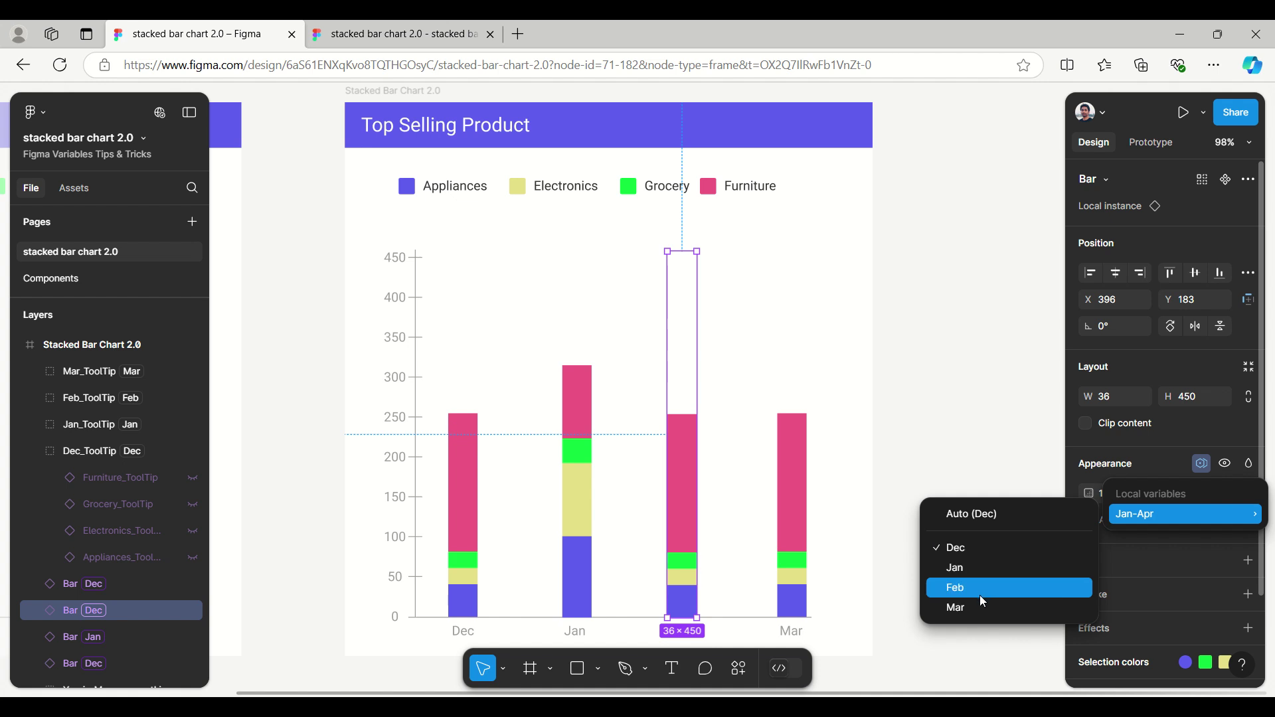
click(980, 600)
Apply the Mar mode of the Jan-Apr variable collection to the bar above the Mar label.
click(802, 469)
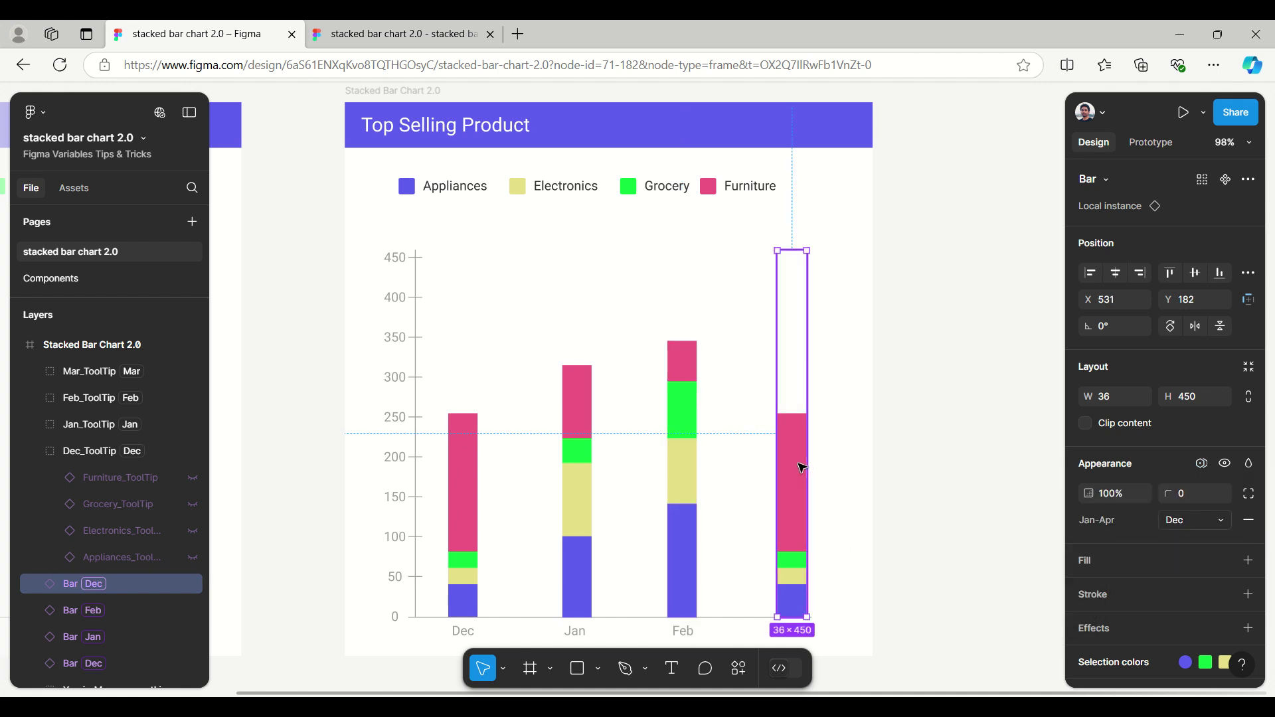
click(1200, 464)
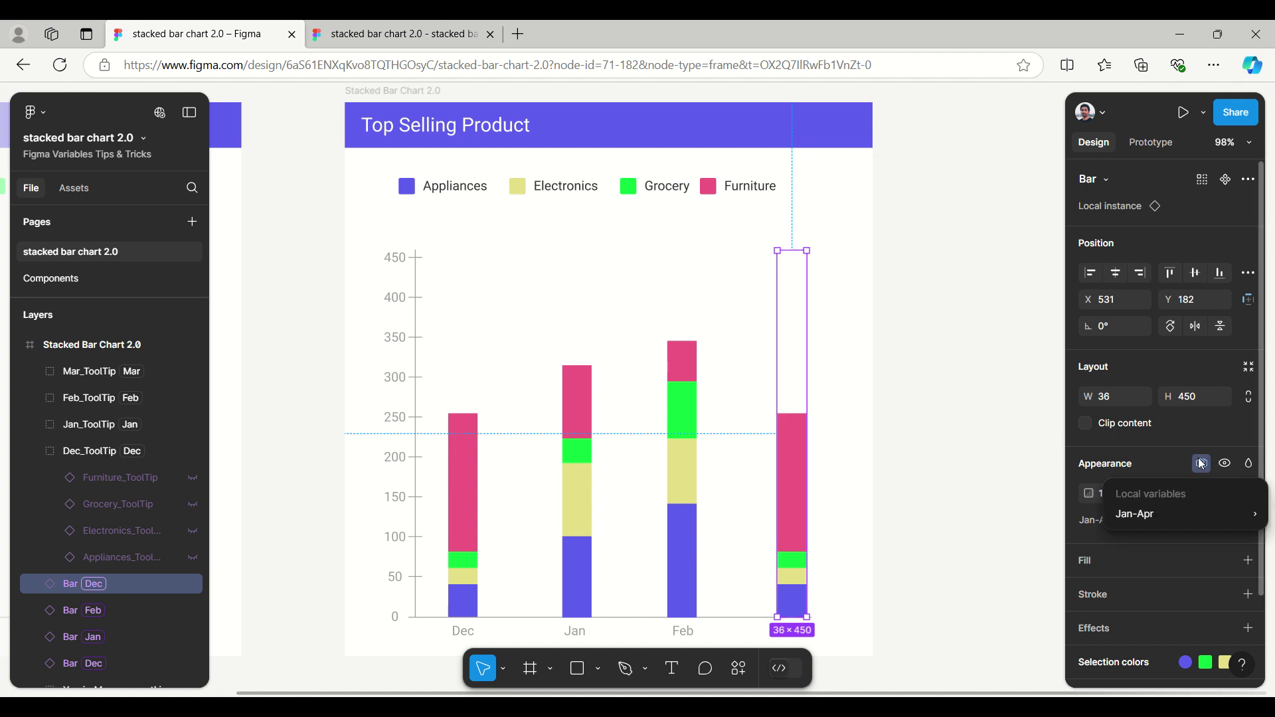
mouse_move(1151, 516)
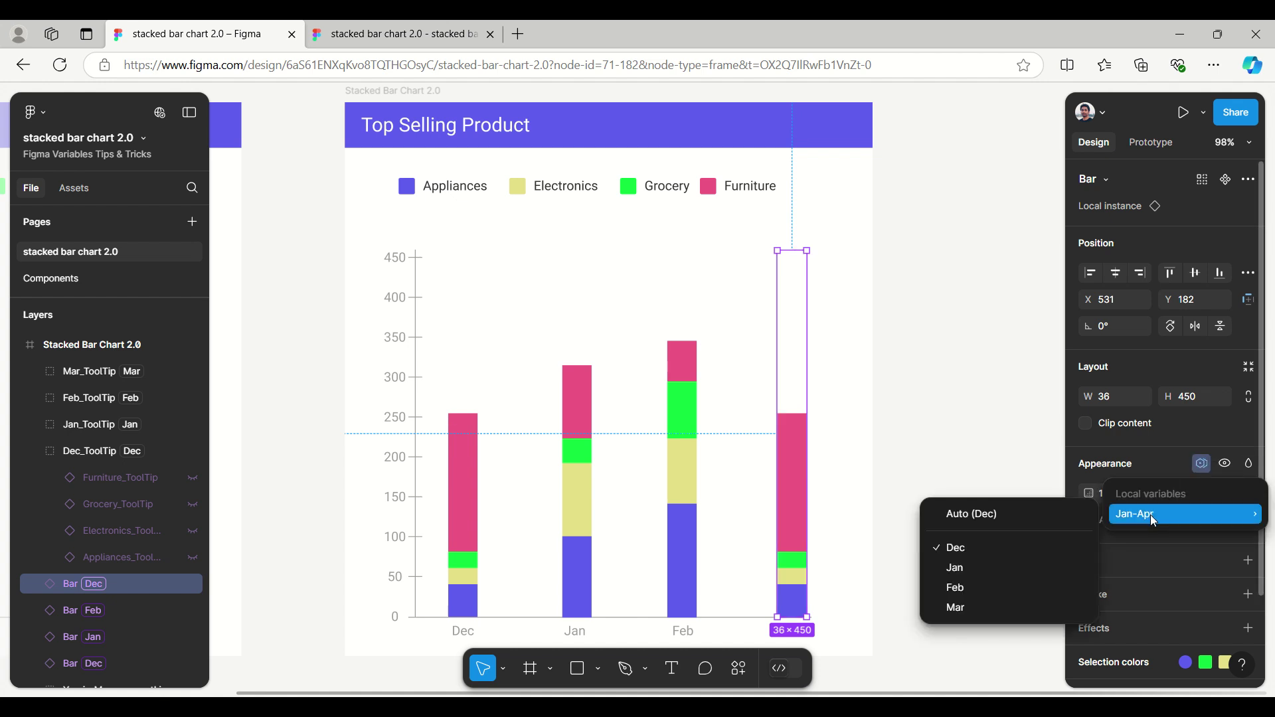
click(981, 610)
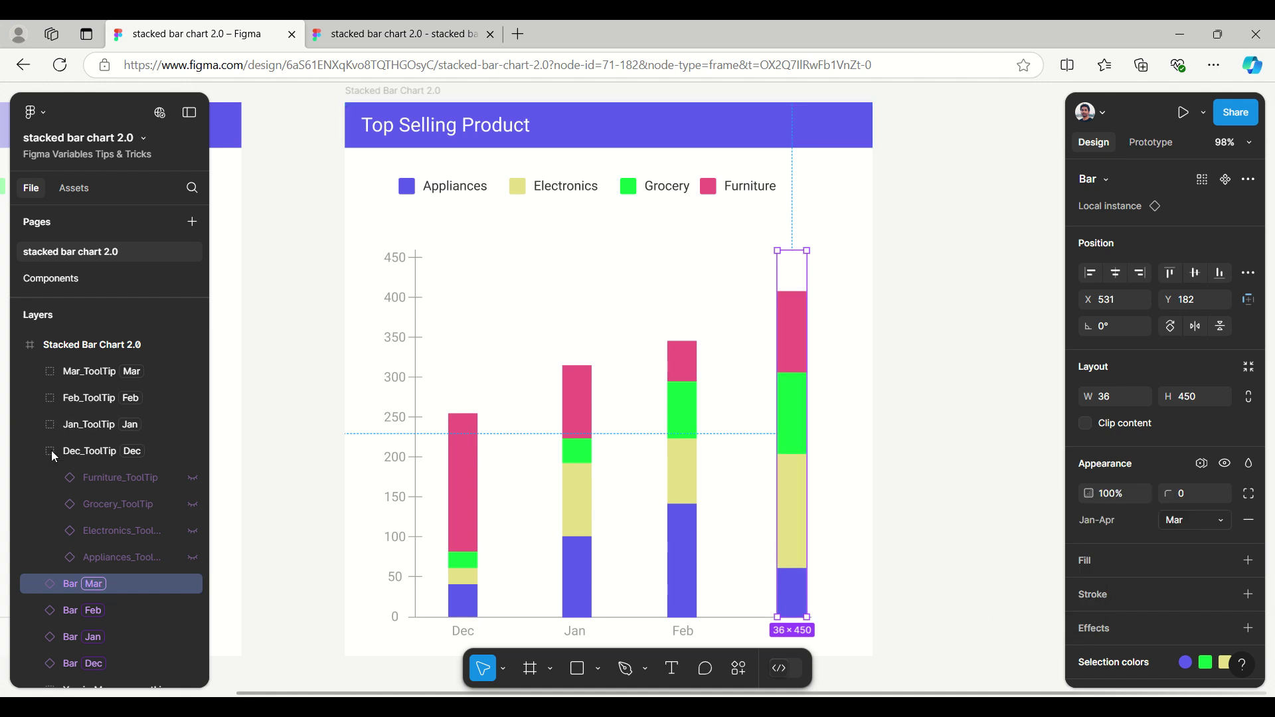
Set AppliancesTool_Tip, ElectronicsTool_Tip, GroceryTool_Tip and FurnitureTool_Tip to True in the Dec mode, and close the local variables.
click(918, 357)
click(1104, 250)
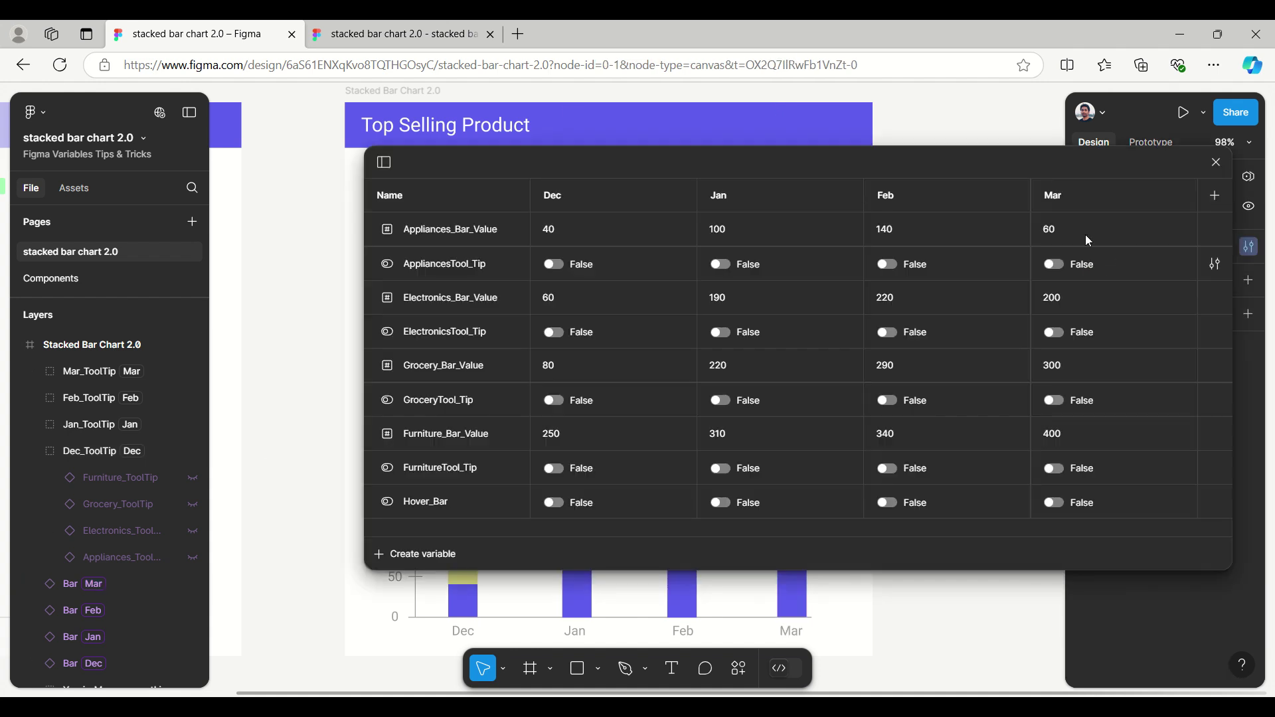
click(555, 265)
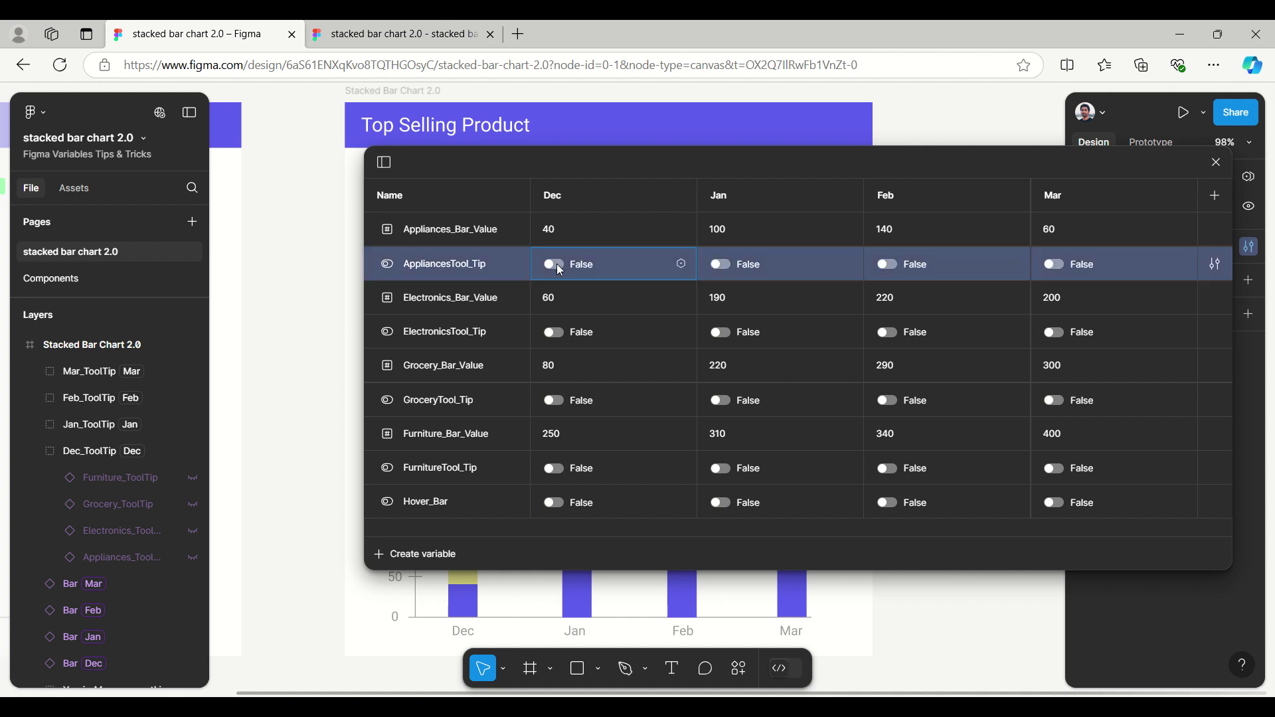
click(555, 332)
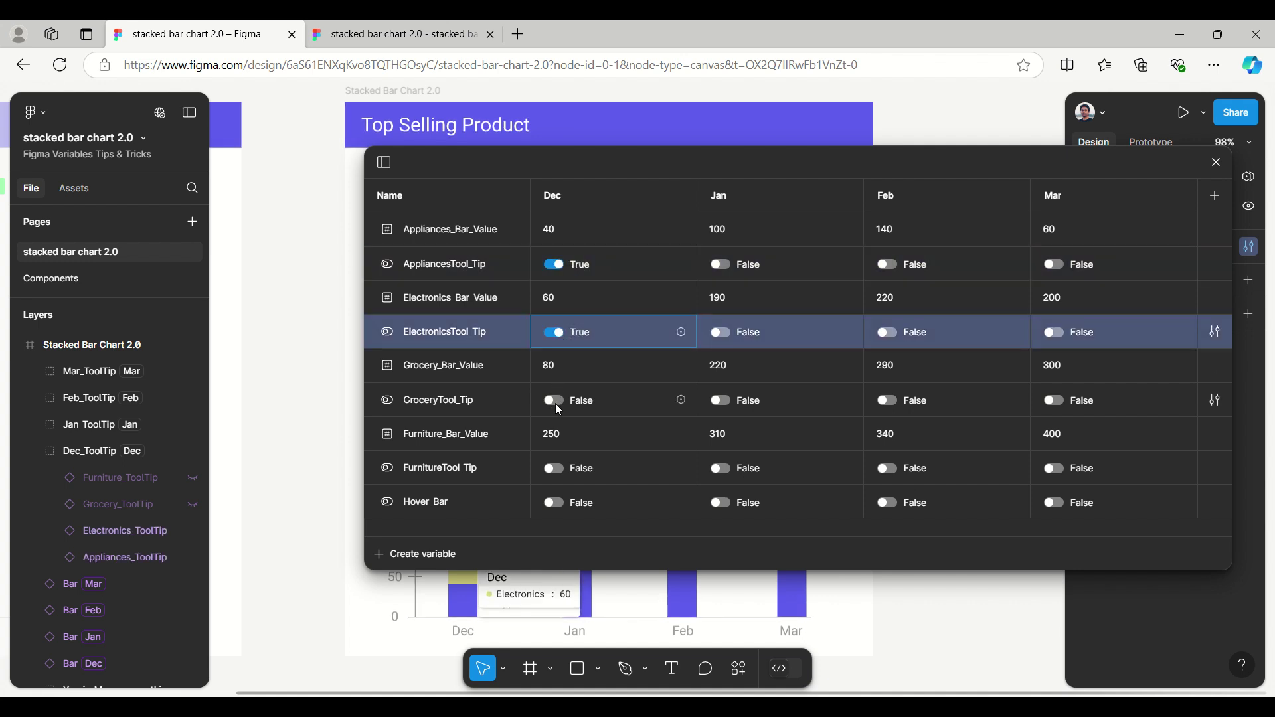
click(556, 416)
click(555, 401)
click(555, 468)
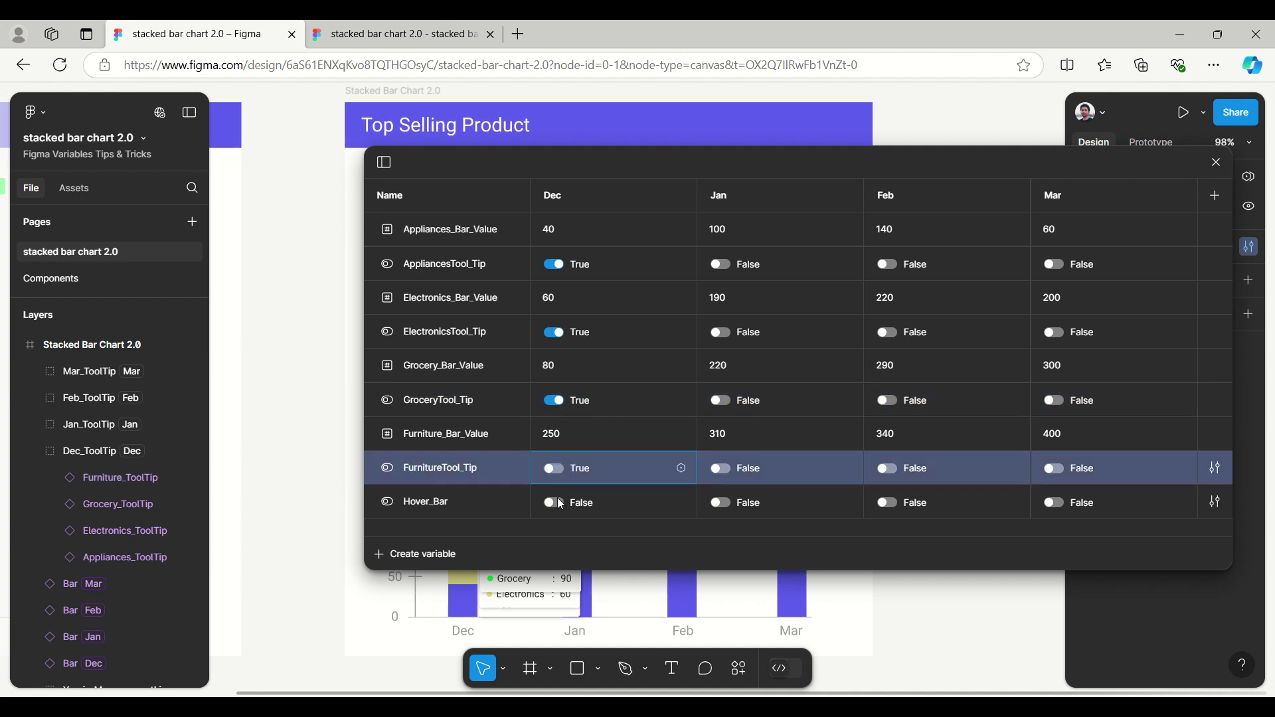
click(1217, 162)
click(1218, 163)
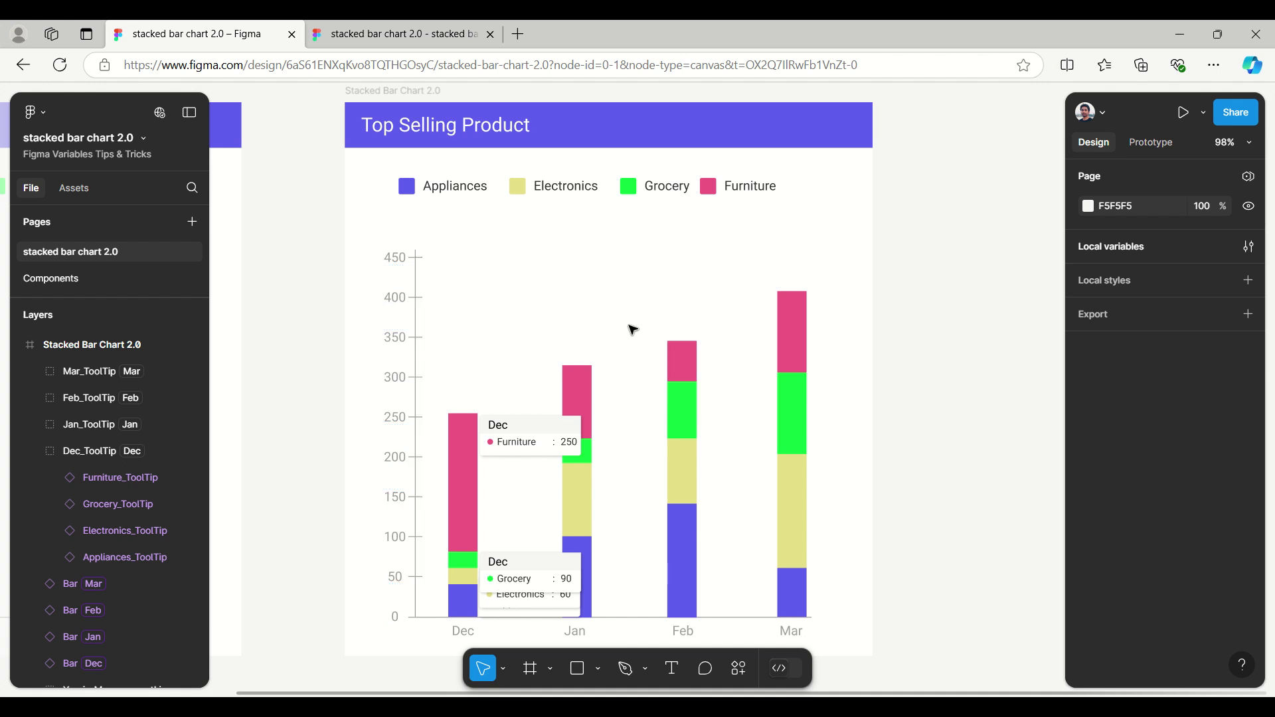
Inspect the Dec_ToolTip group and the Month, Product, Value and visibility properties of its Furniture_ToolTip, and collapse the group.
scroll(632, 328, down, 2)
click(511, 385)
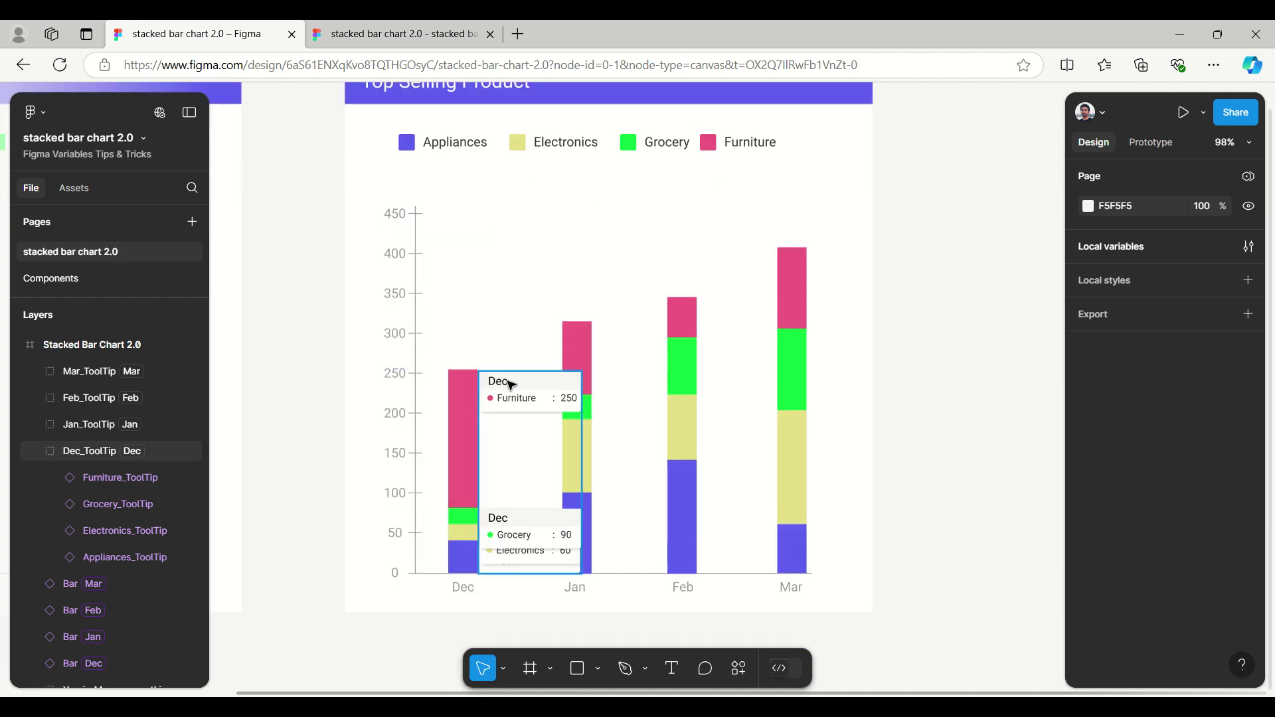
click(514, 401)
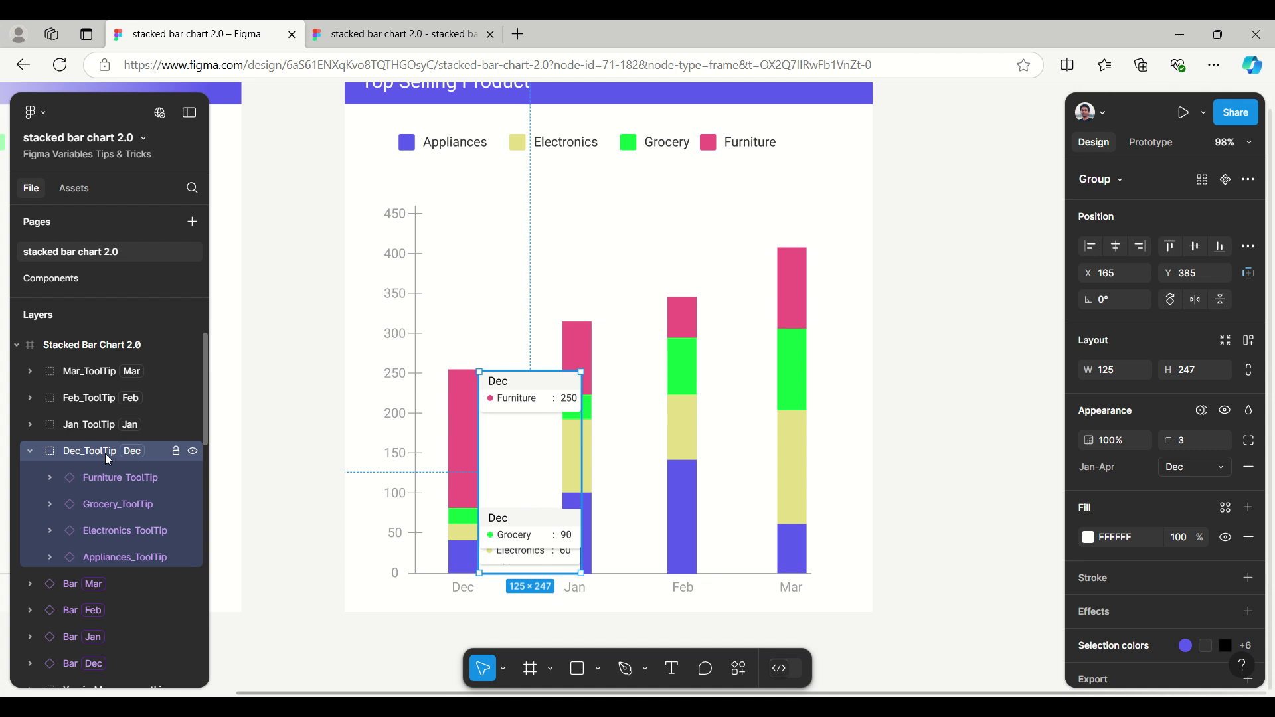
double_click(541, 399)
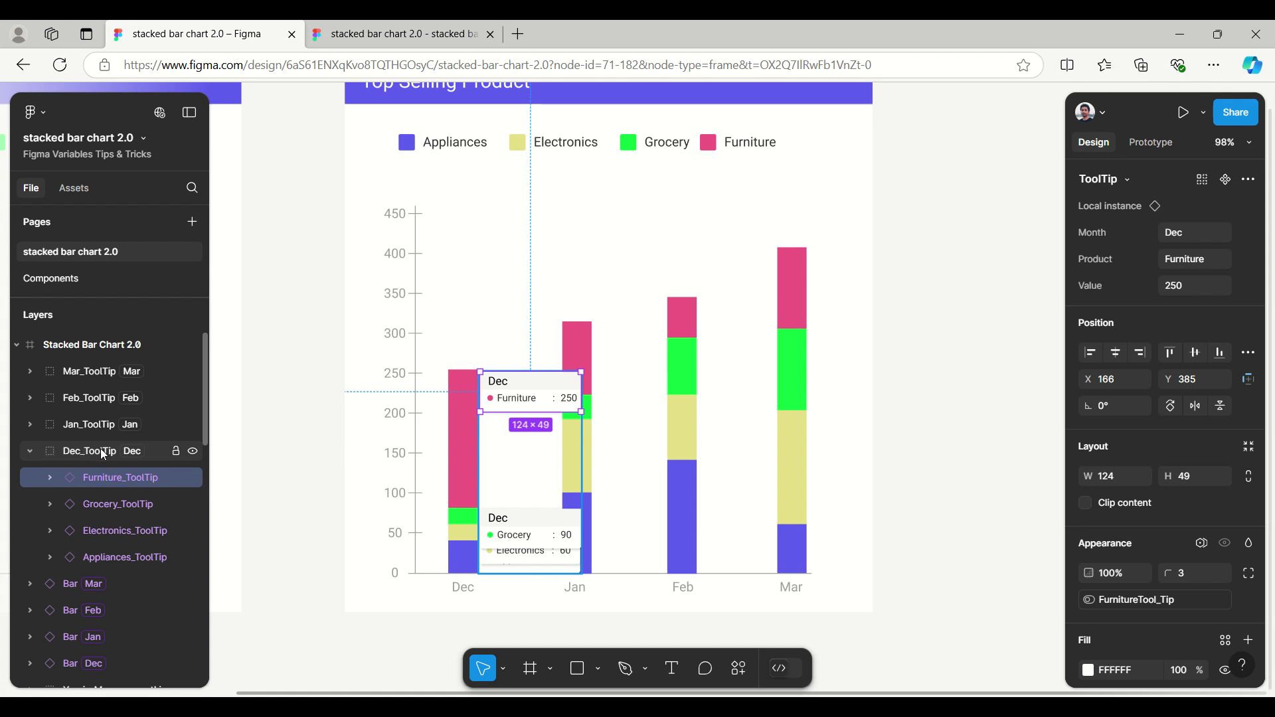
click(29, 452)
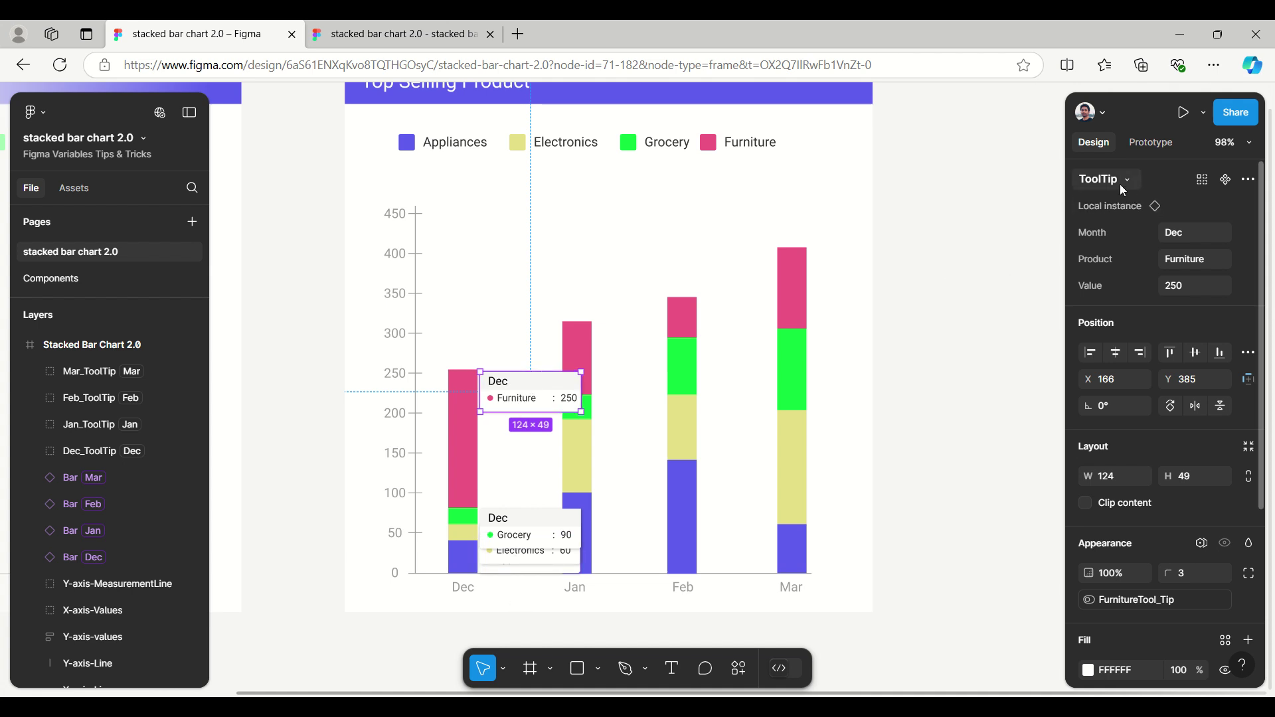
Set AppliancesTool_Tip, ElectronicsTool_Tip and GroceryTool_Tip to True in the Jan mode, and close the local variables.
click(975, 354)
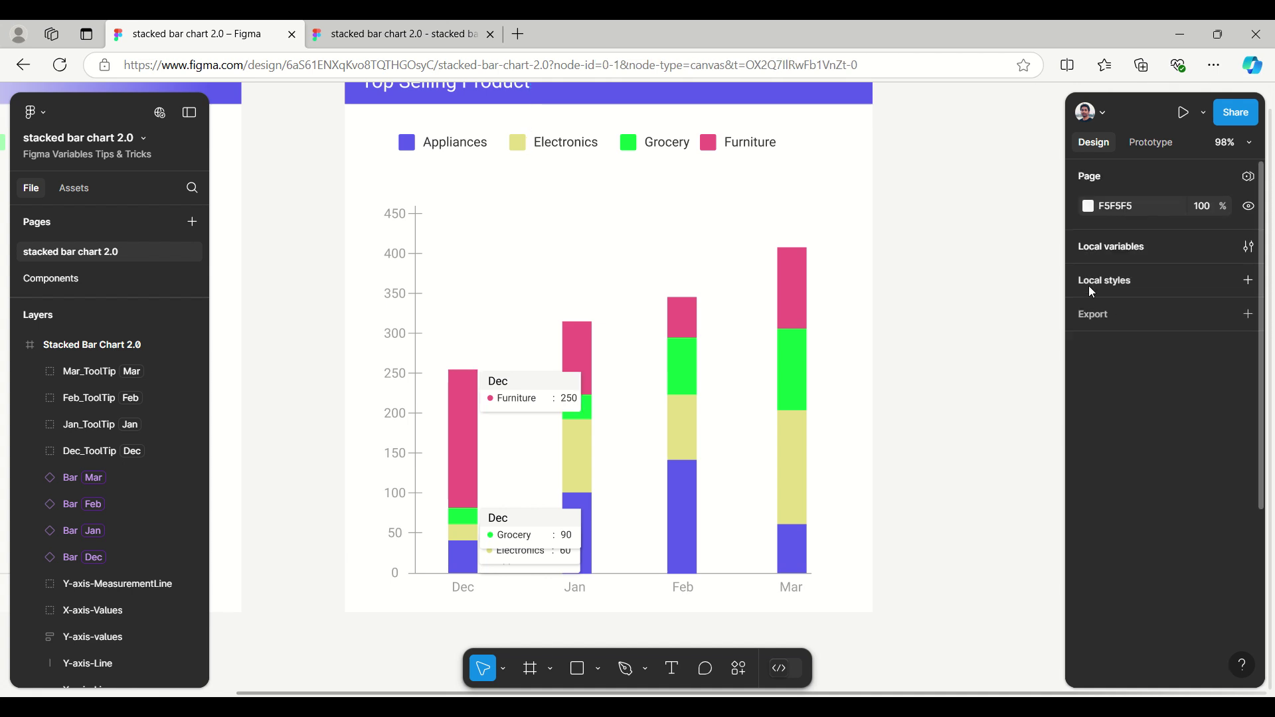
click(1100, 249)
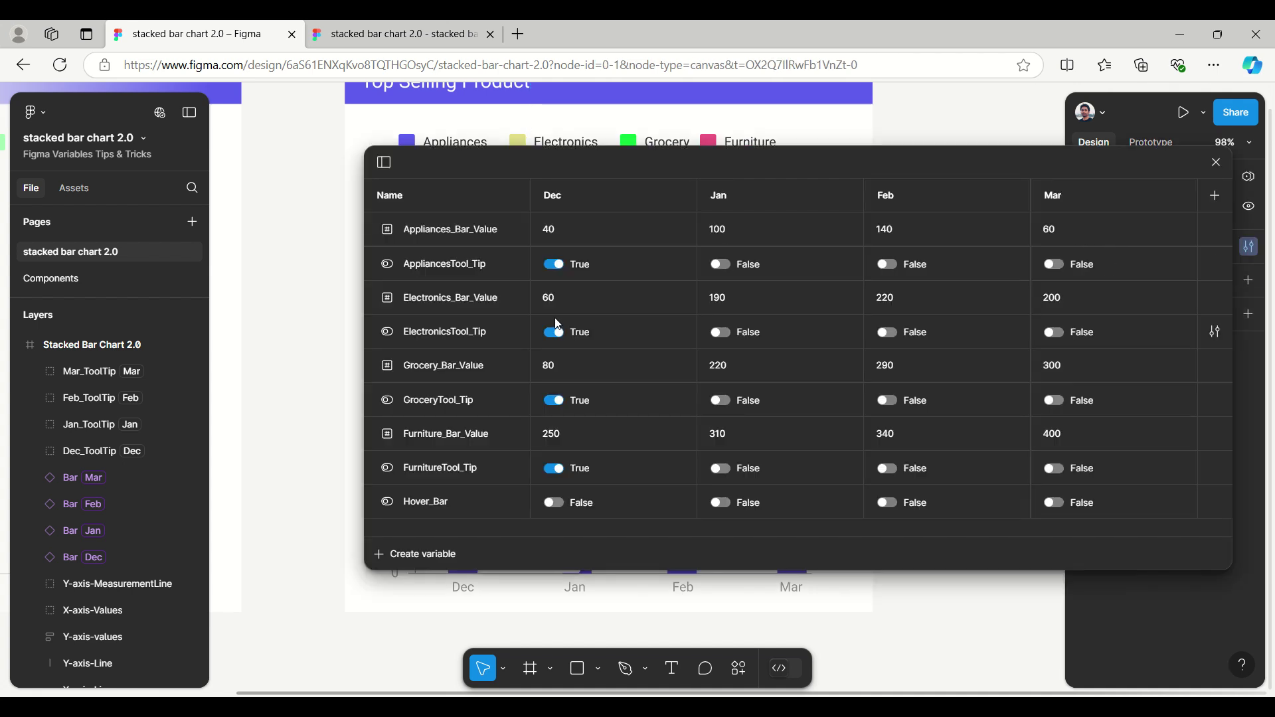
click(730, 265)
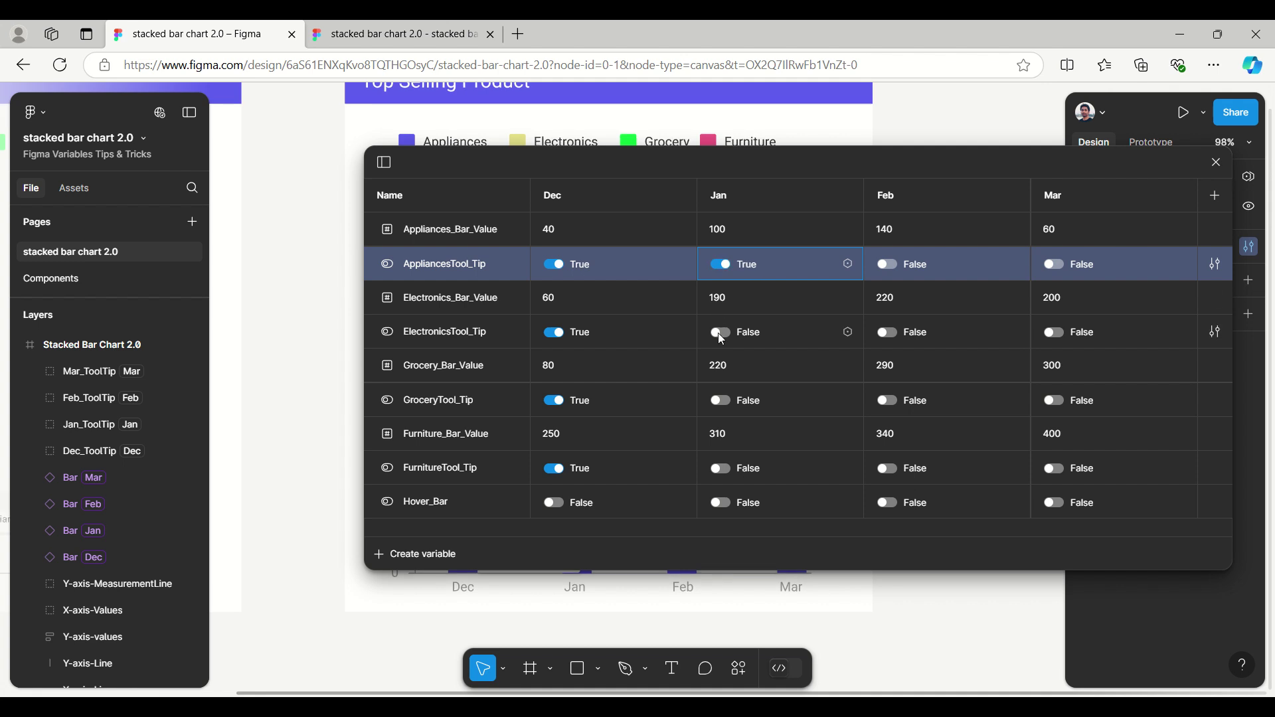
click(720, 333)
click(721, 402)
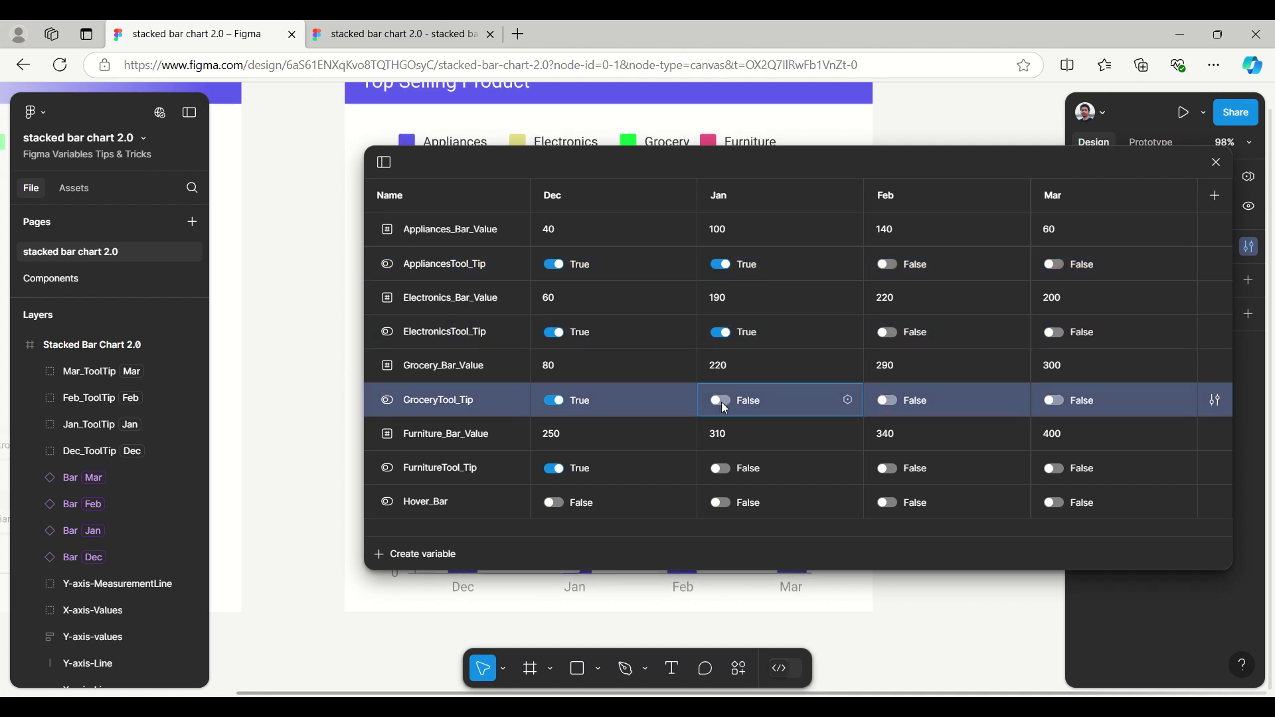
click(1214, 163)
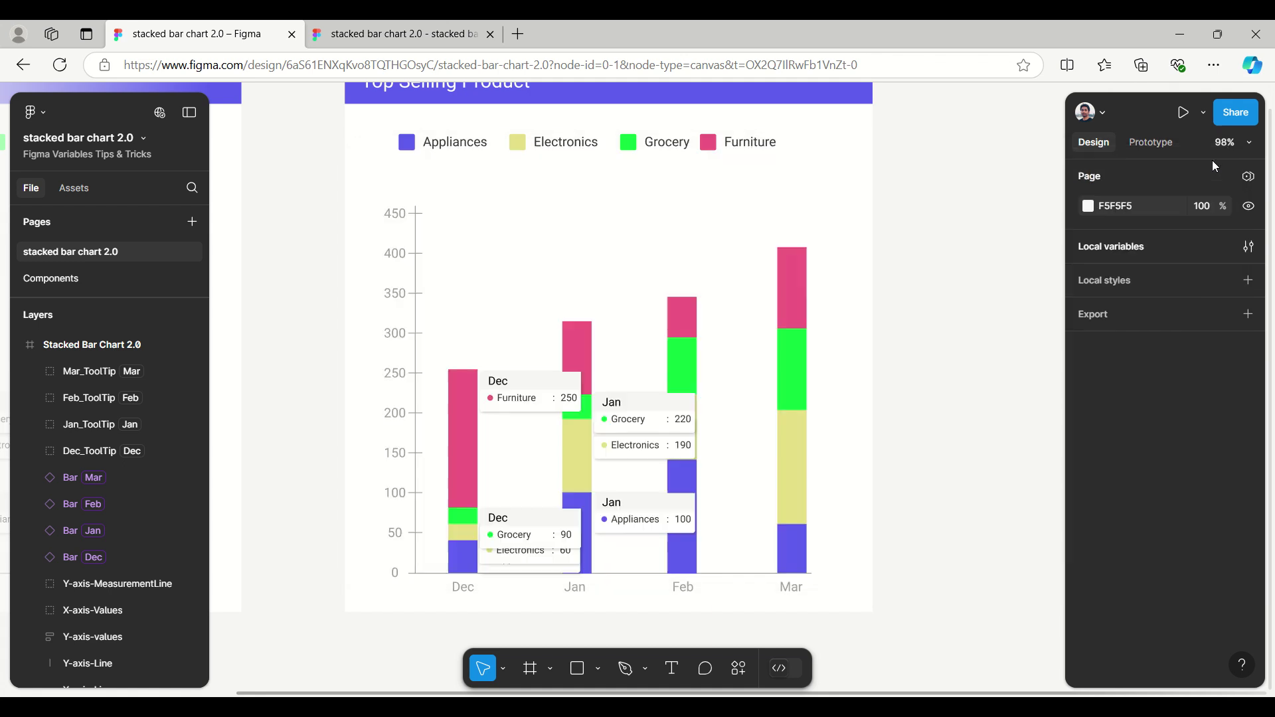
Inspect the Jan Grocery, Electronics and Appliances tooltips, including the Property 1 options of the Appliances tooltip's Indicator instance.
double_click(668, 408)
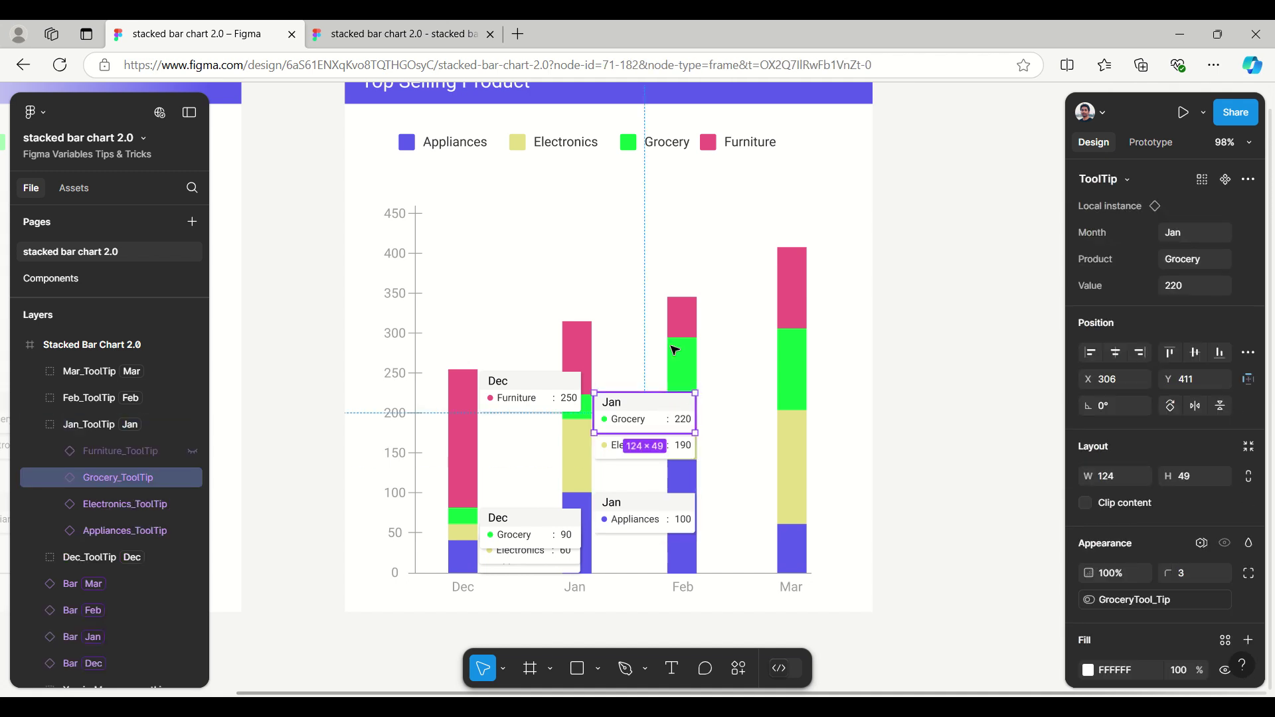
click(625, 454)
click(623, 514)
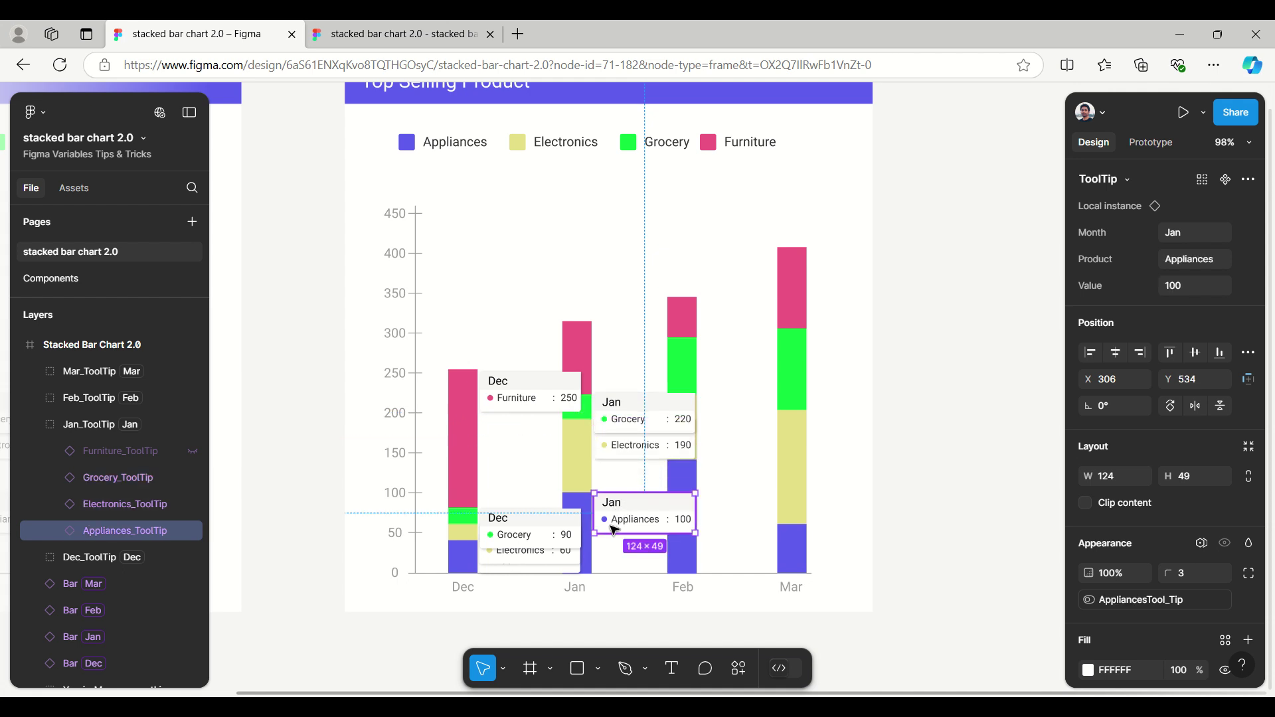
double_click(612, 526)
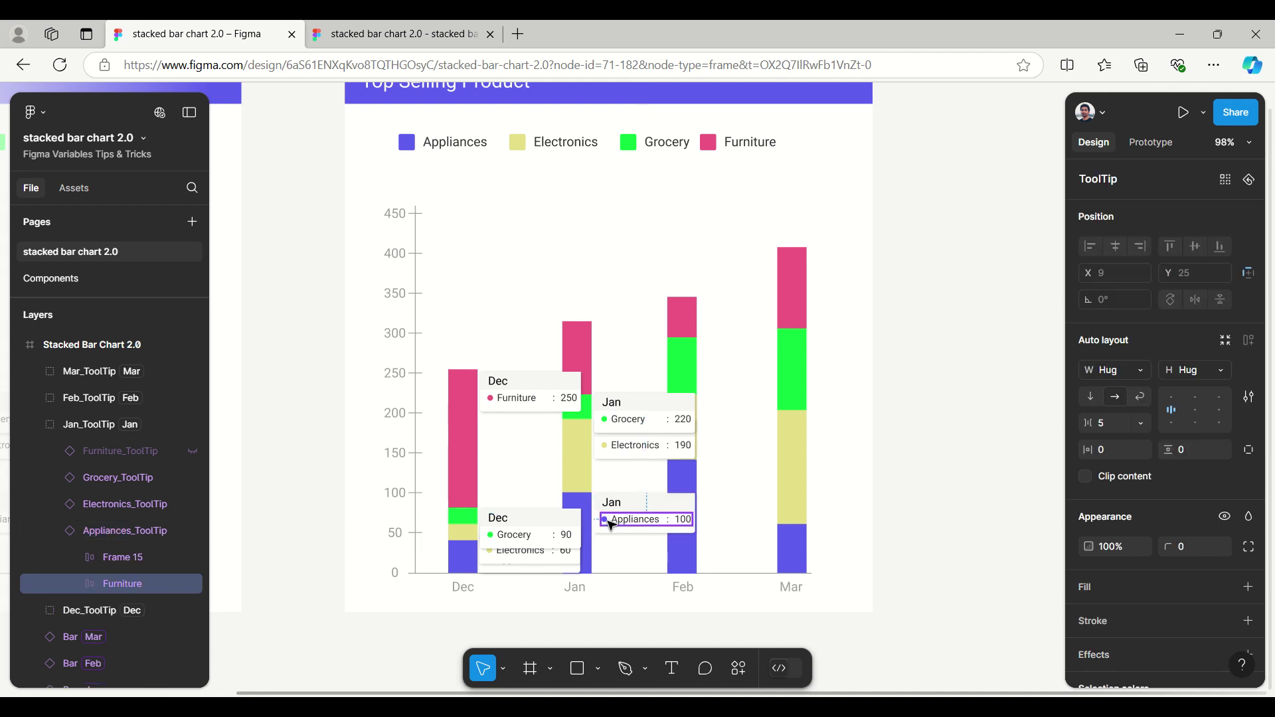
double_click(606, 522)
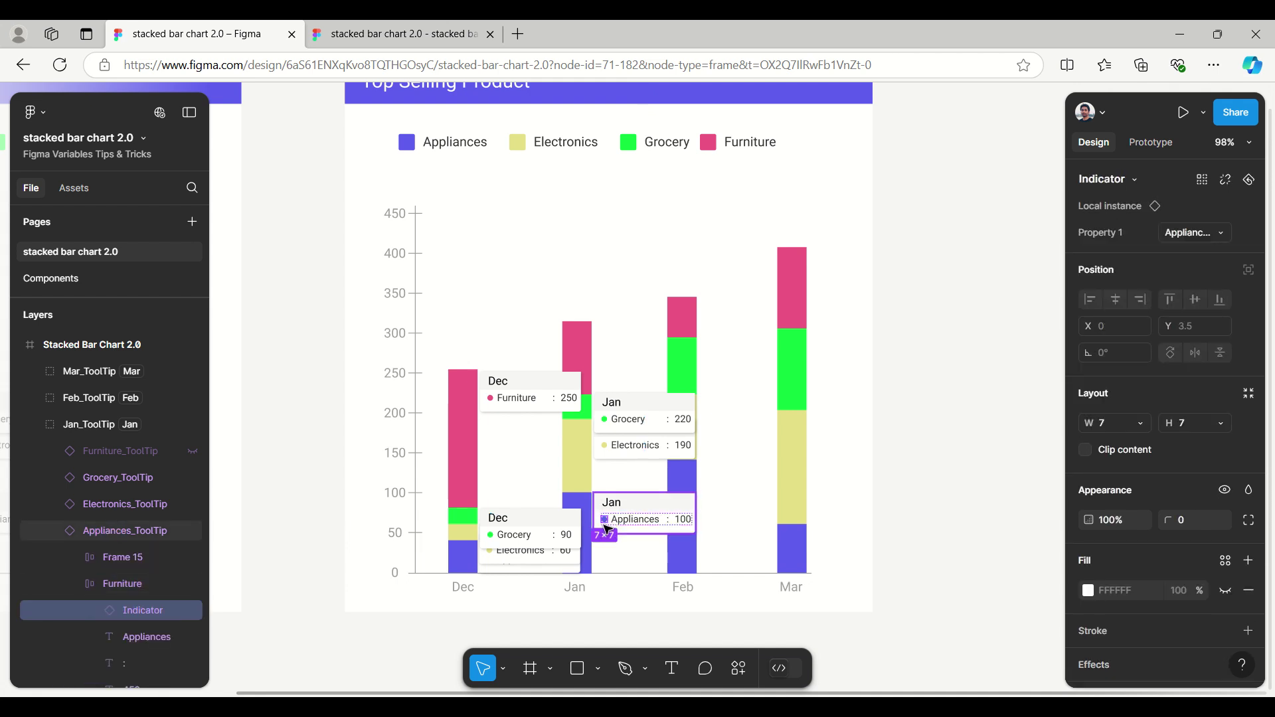
click(1222, 234)
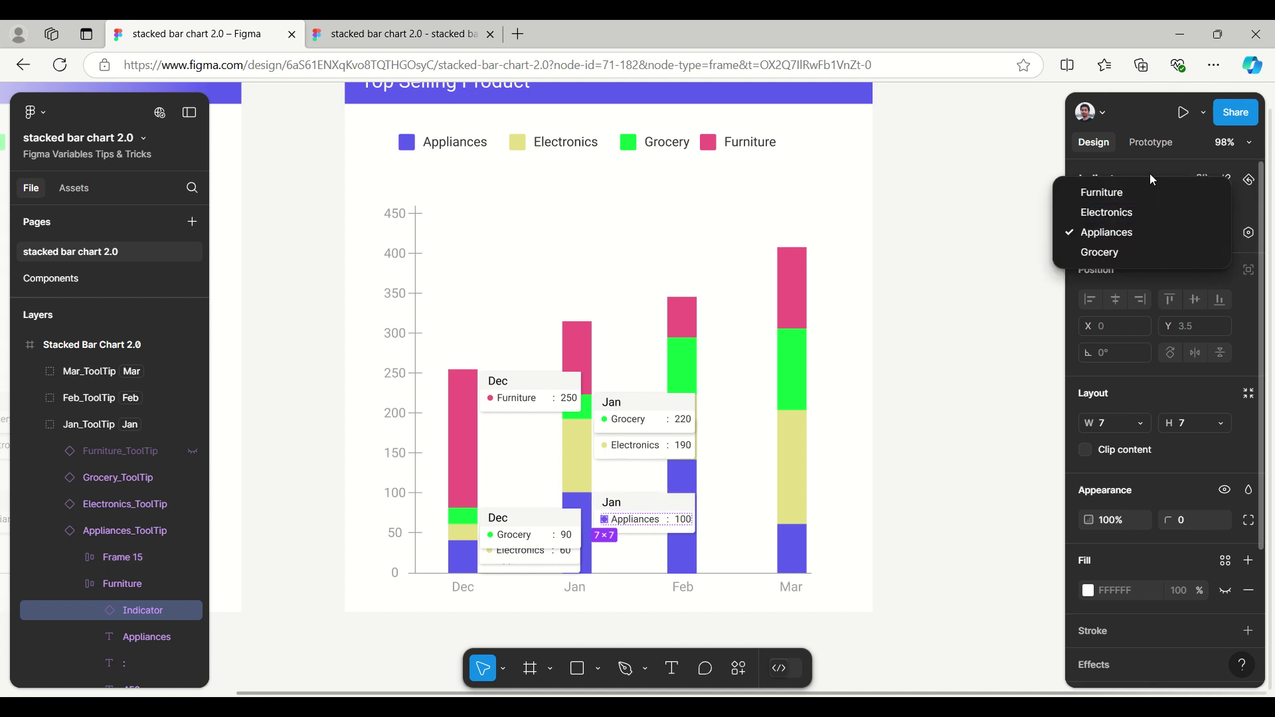
click(997, 337)
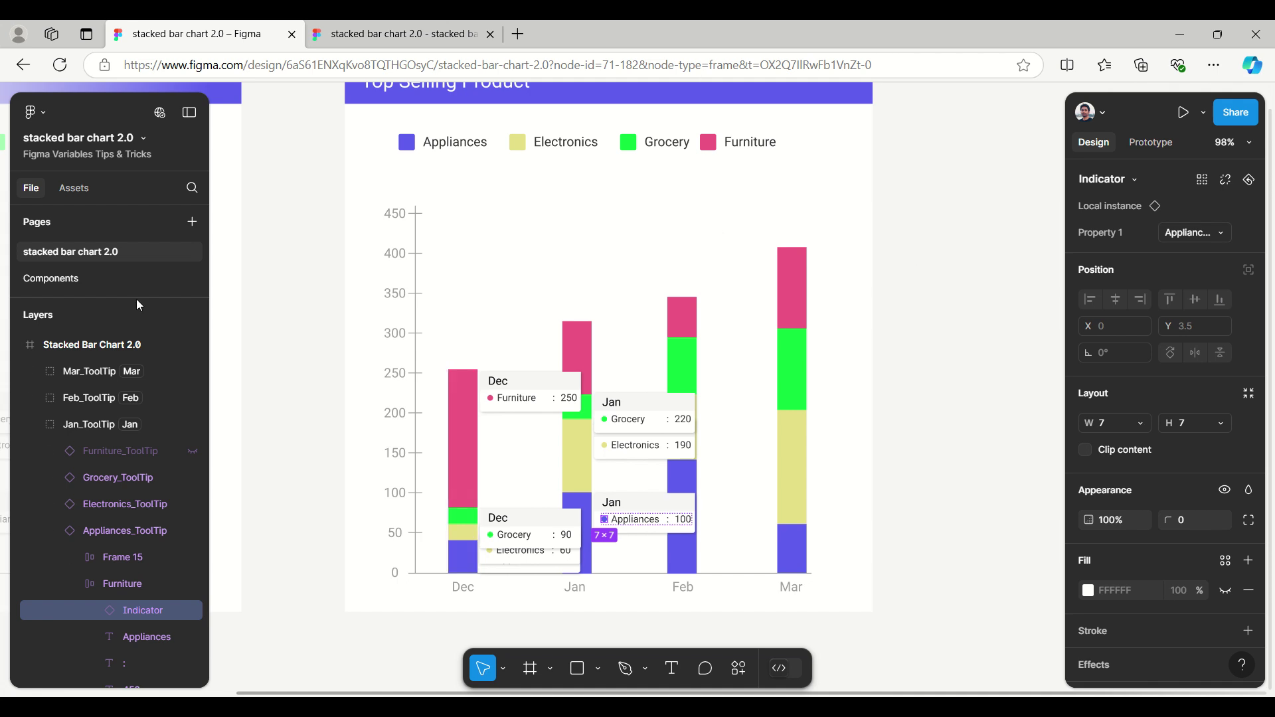
Examine the Indicator and ToolTip components on the Components page, and return to the stacked bar chart 2.0 page.
click(46, 280)
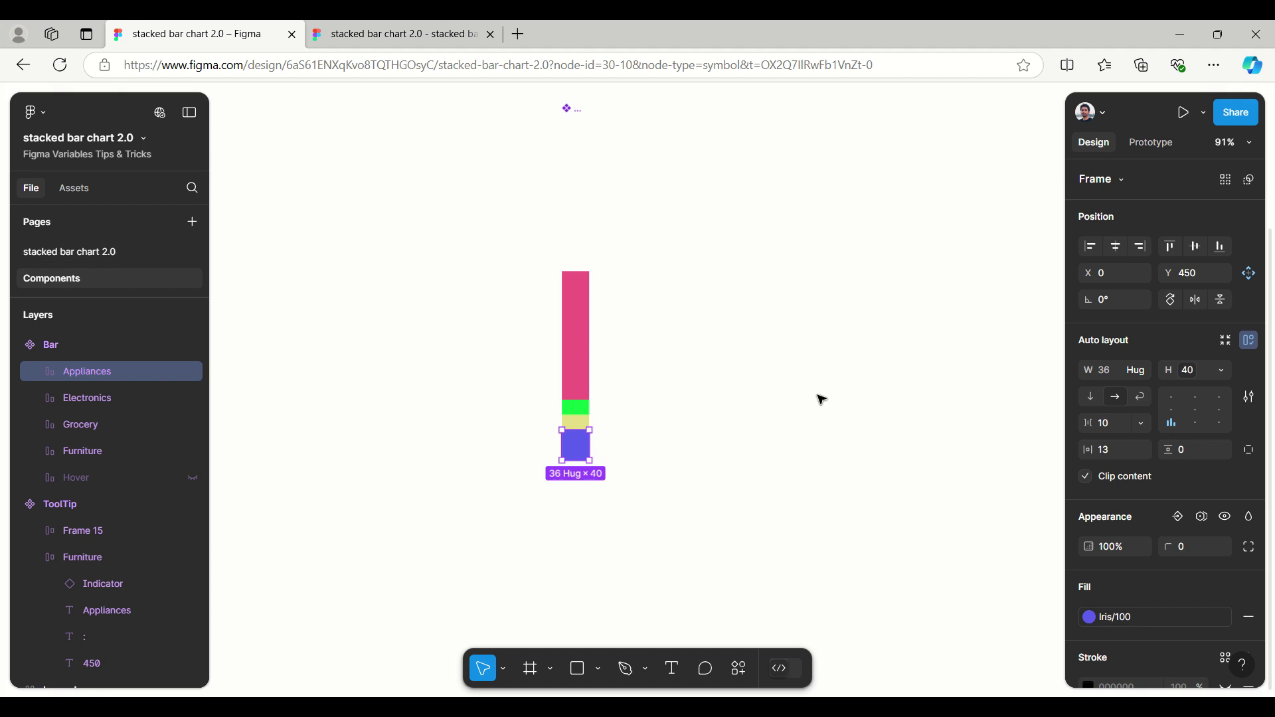
click(761, 360)
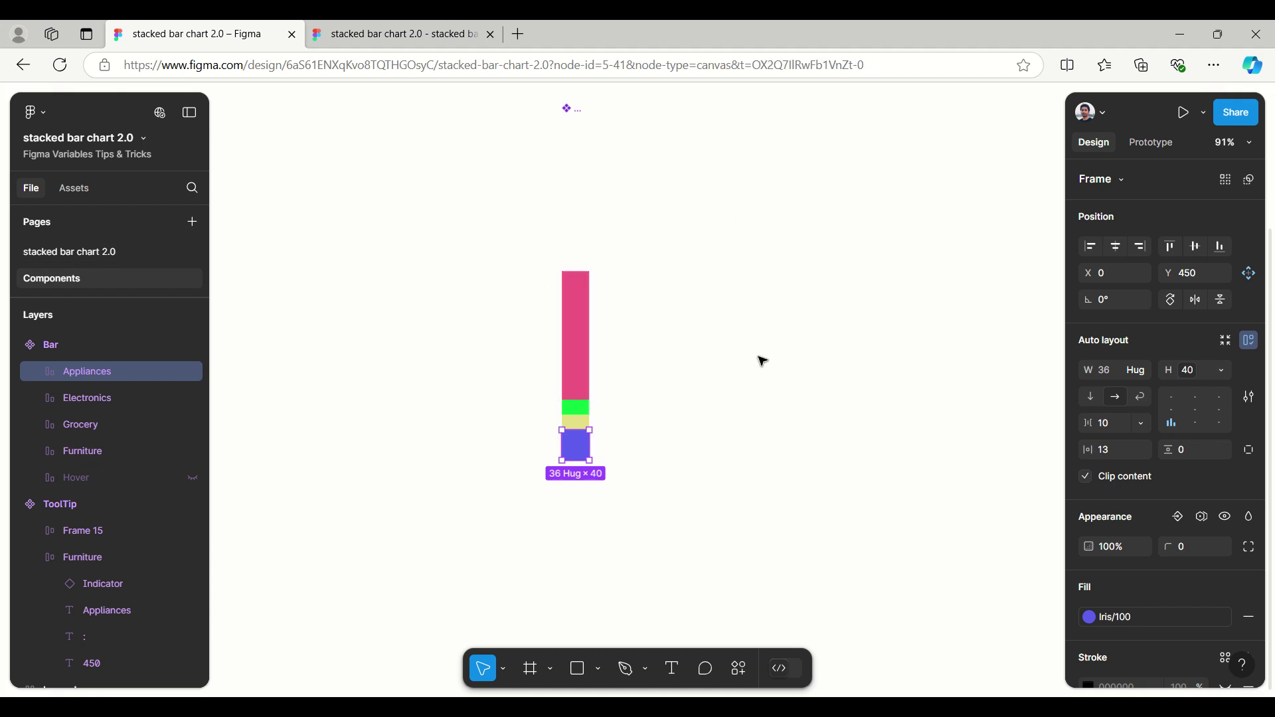
scroll(761, 360, down, 3)
scroll(744, 208, up, 1)
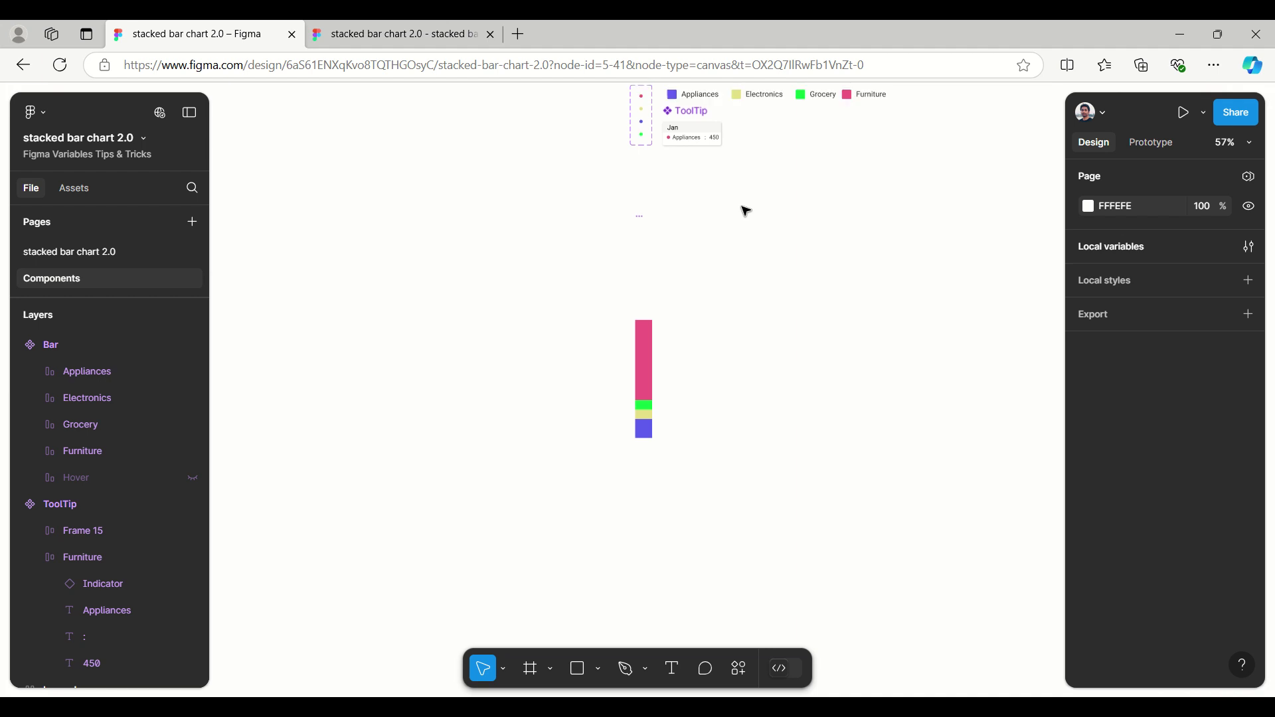
scroll(744, 209, up, 3)
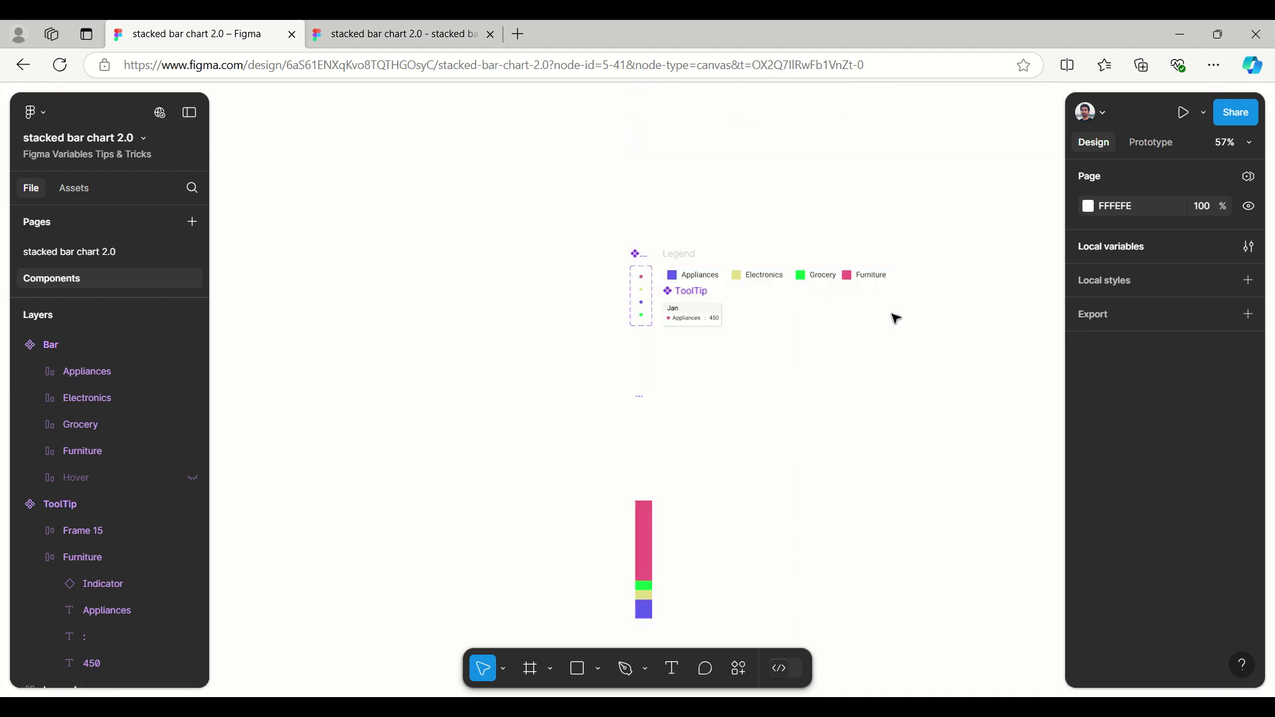
scroll(861, 261, up, 2)
scroll(862, 261, up, 5)
scroll(861, 260, down, 3)
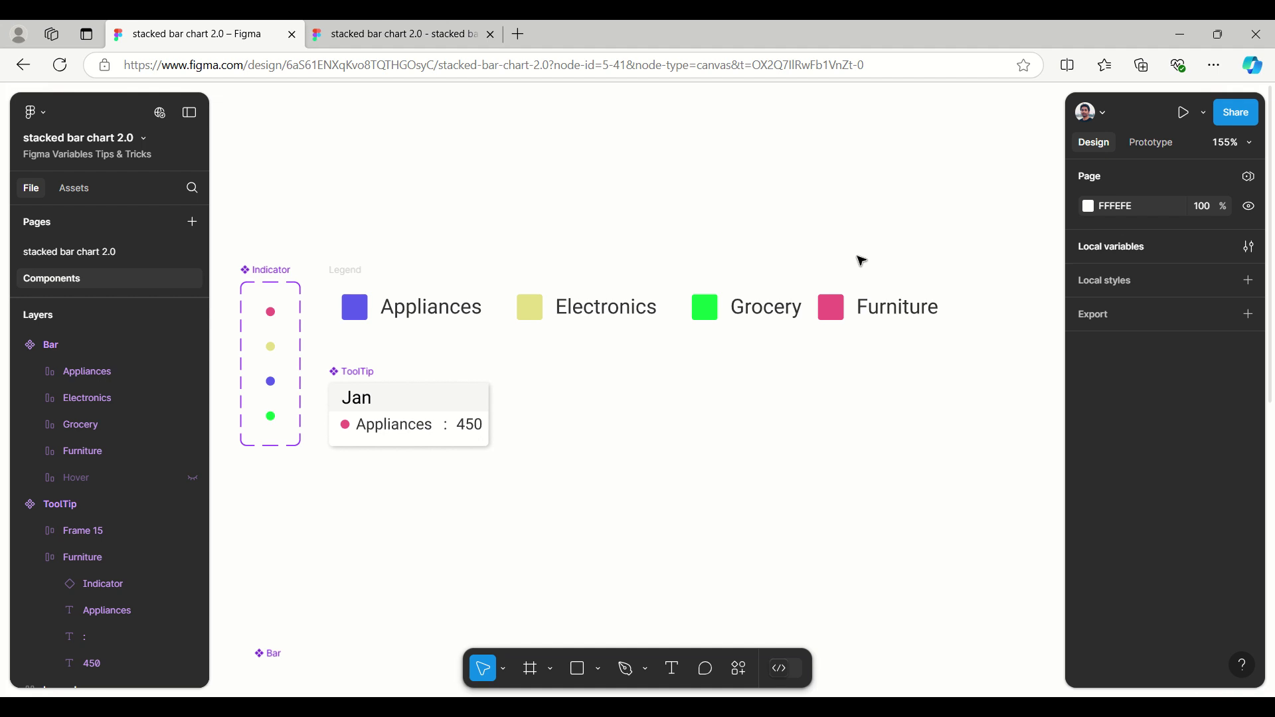
scroll(321, 436, up, 2)
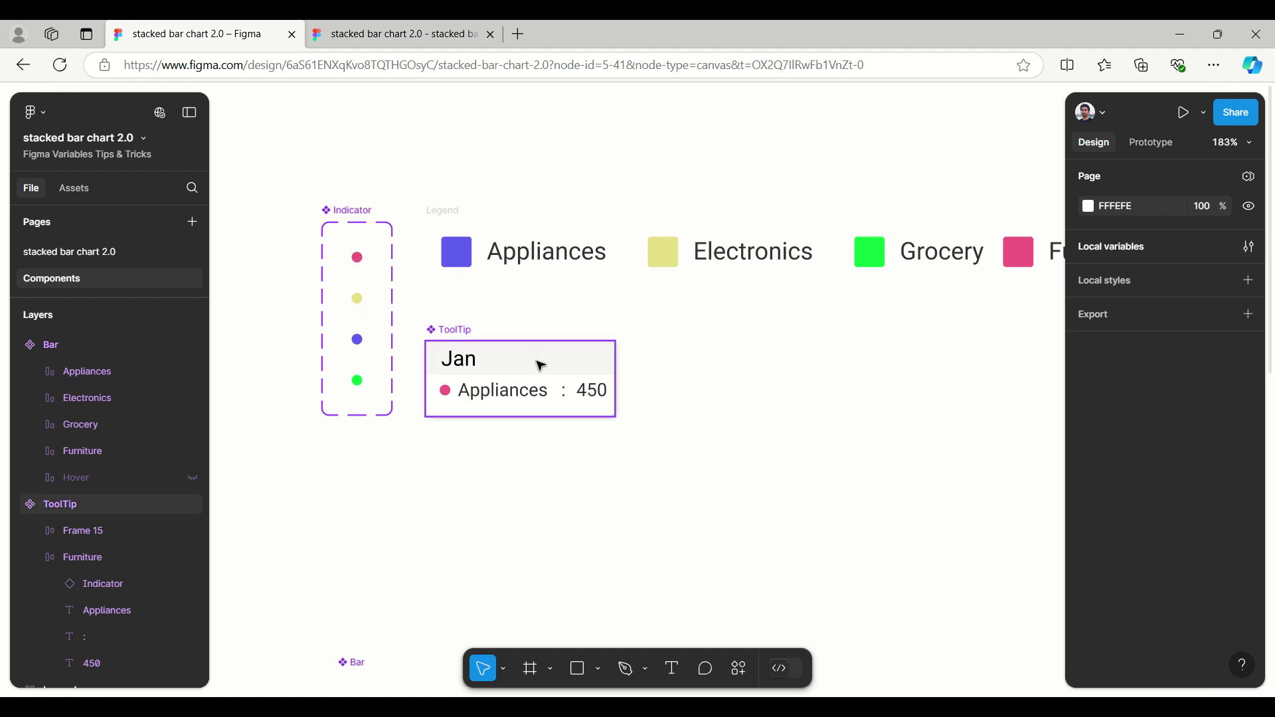
scroll(688, 366, down, 1)
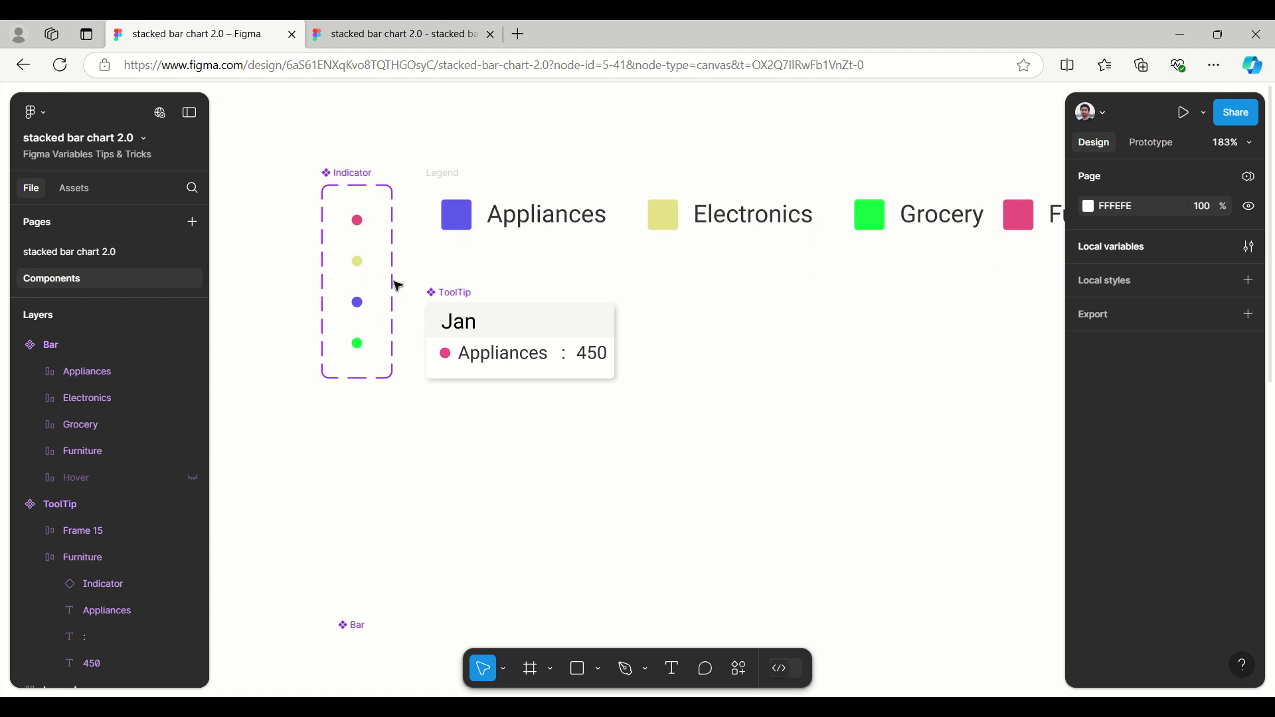
click(55, 253)
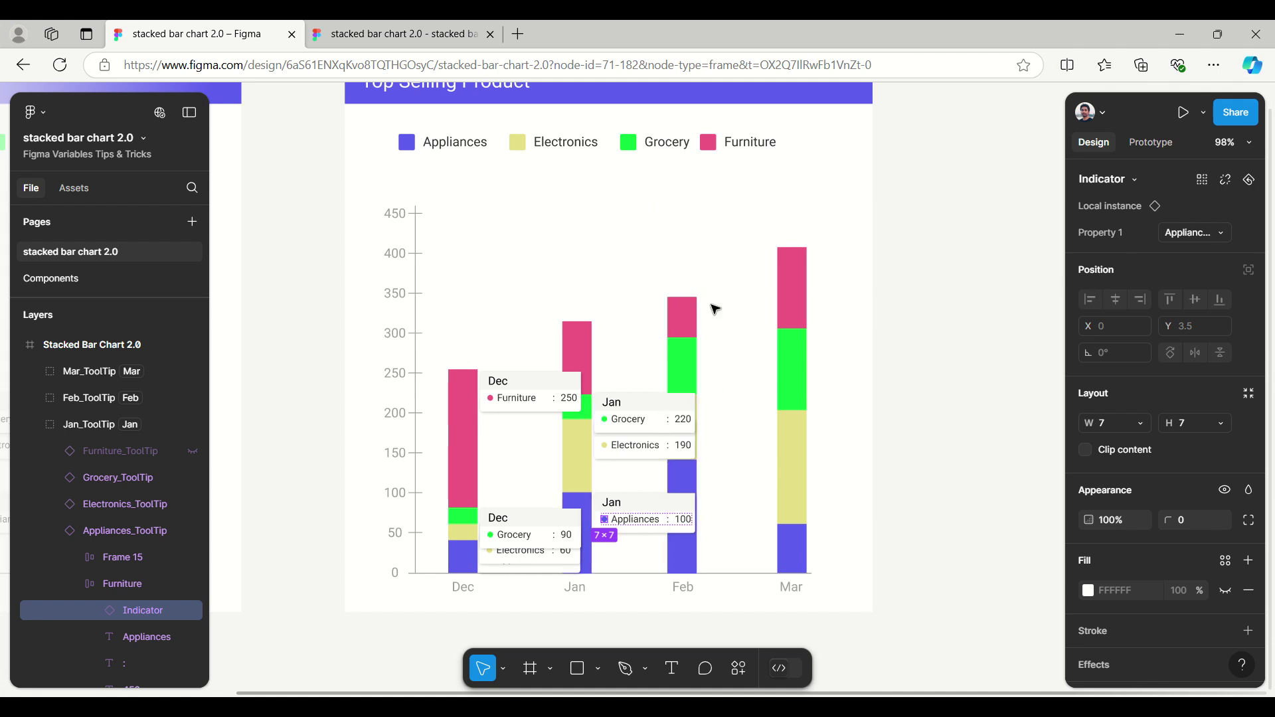
Set AppliancesTool_Tip, ElectronicsTool_Tip and GroceryTool_Tip to False in the Jan and Dec modes, and FurnitureTool_Tip to False in Dec.
click(999, 271)
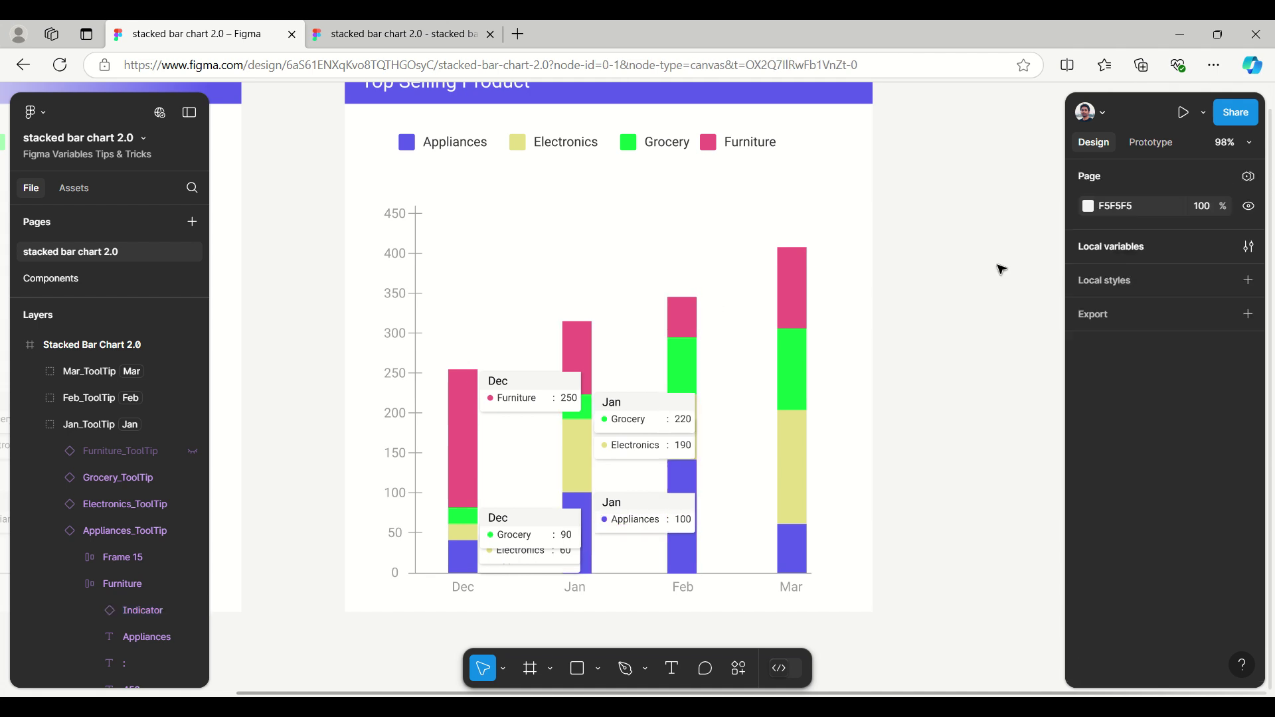
click(1123, 247)
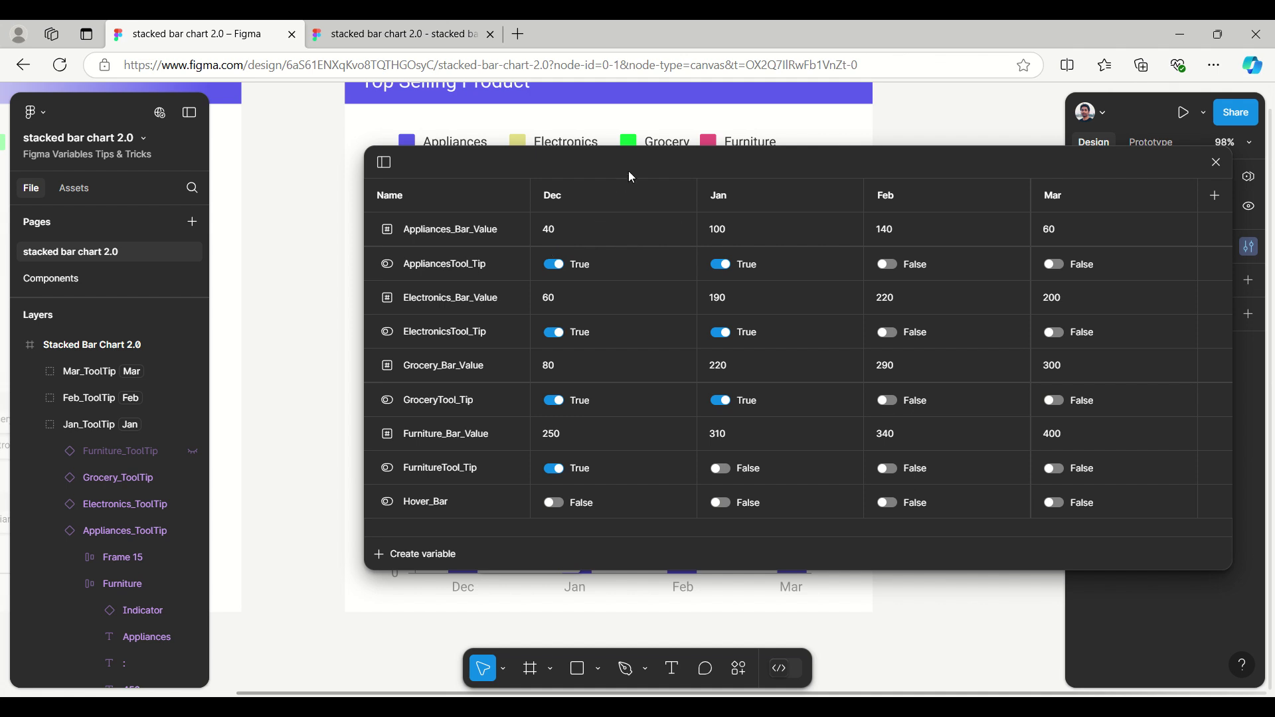
drag(628, 170, 894, 198)
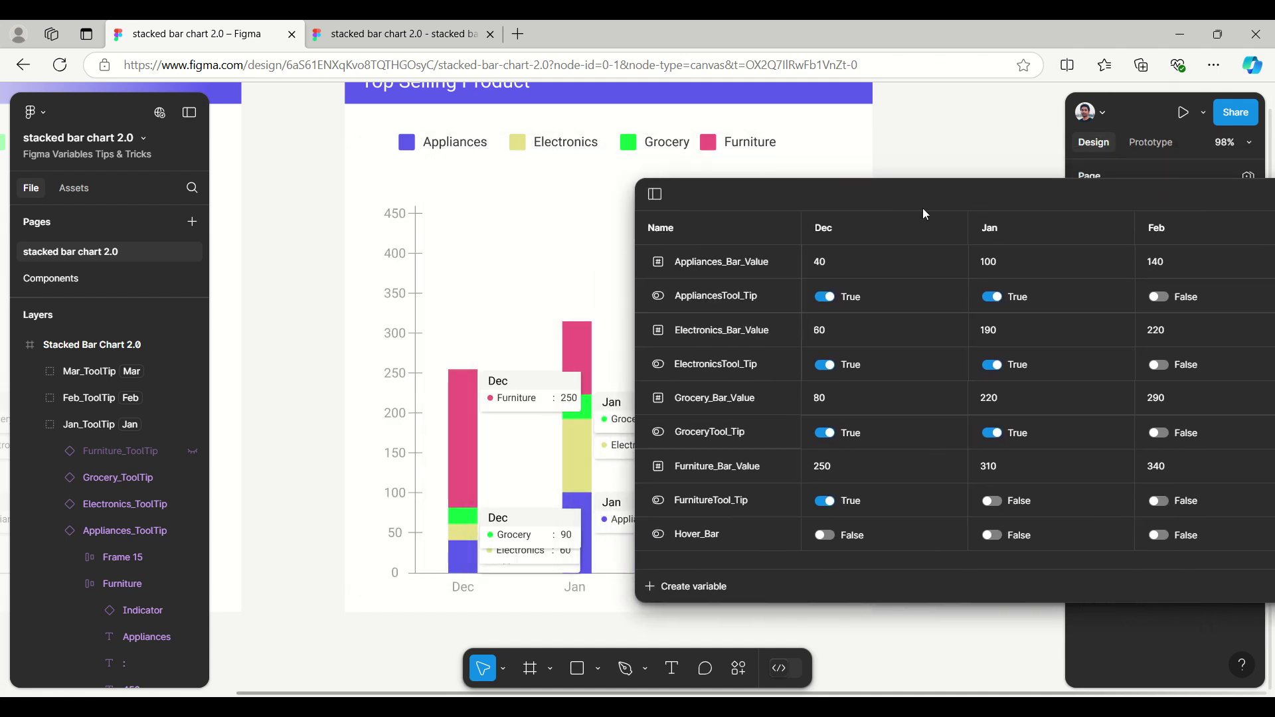
click(992, 296)
click(996, 370)
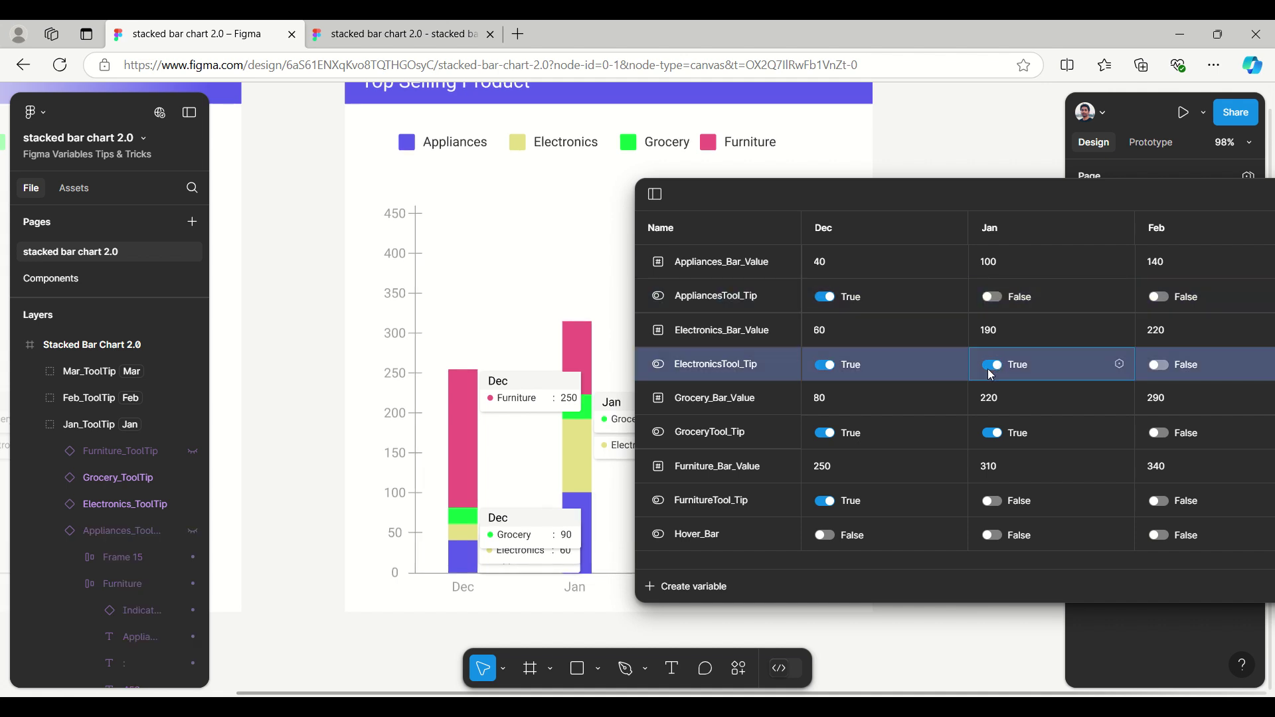
click(993, 433)
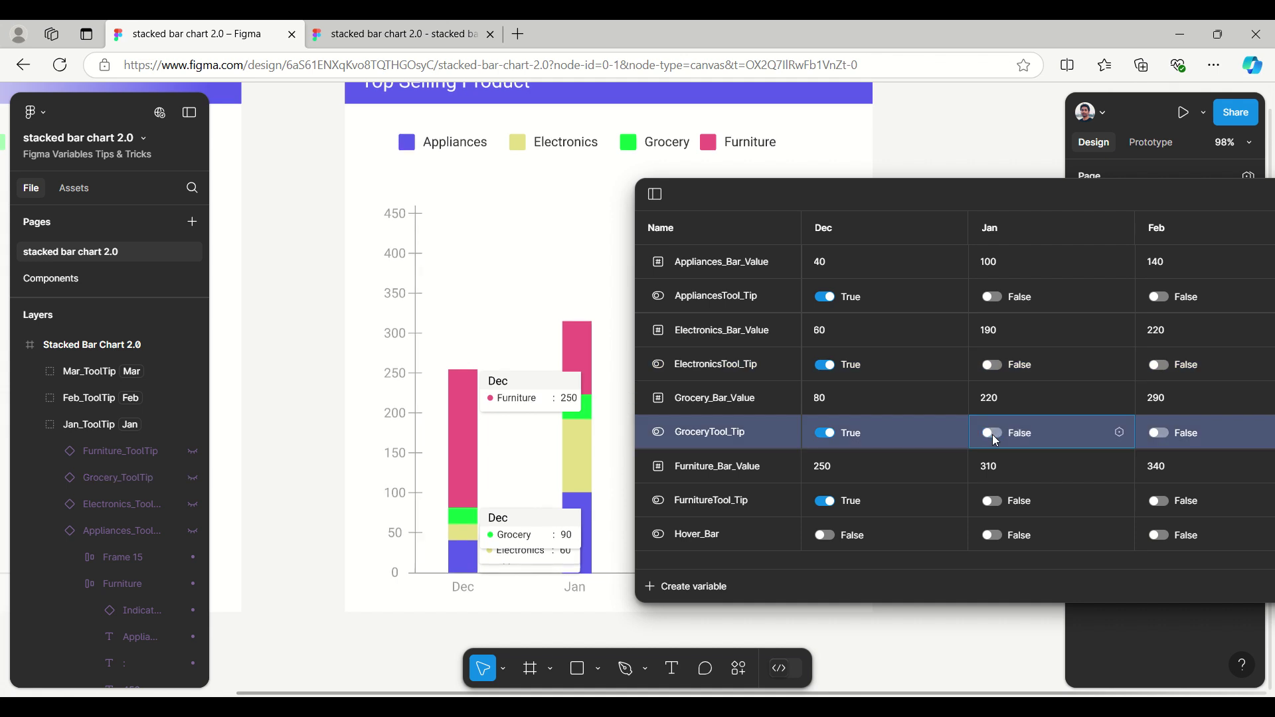
click(824, 502)
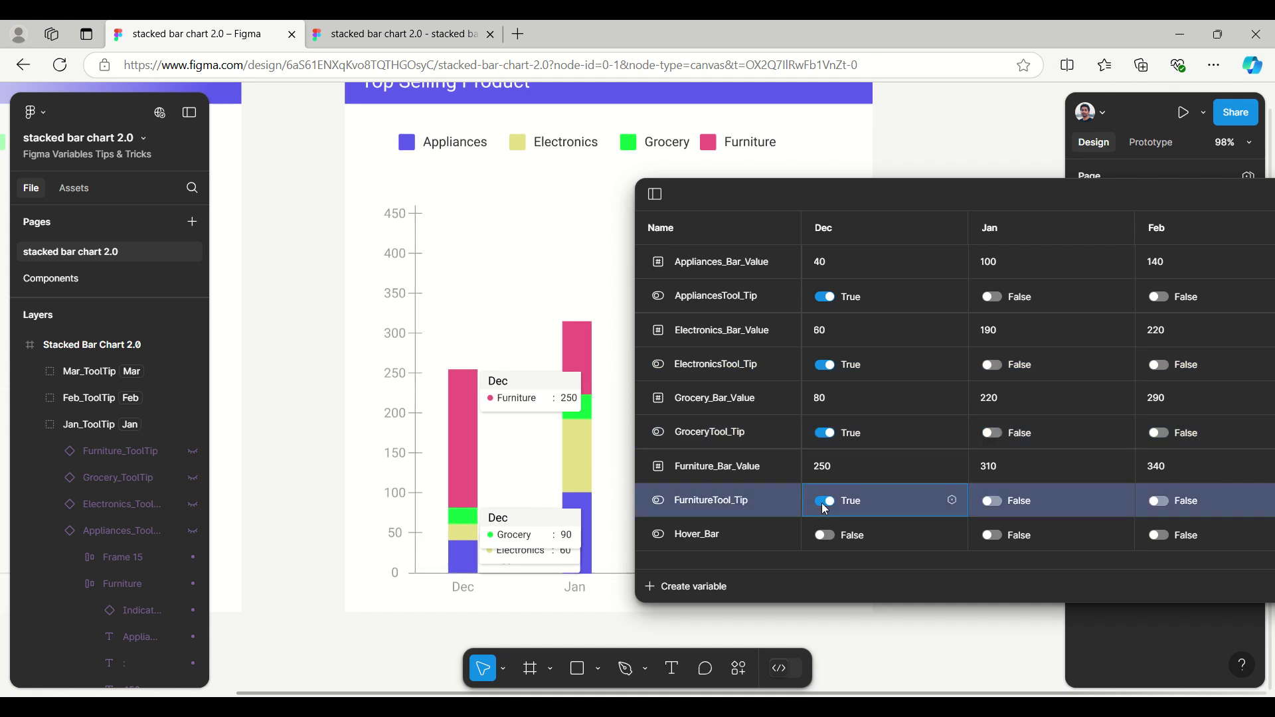
click(824, 432)
click(831, 366)
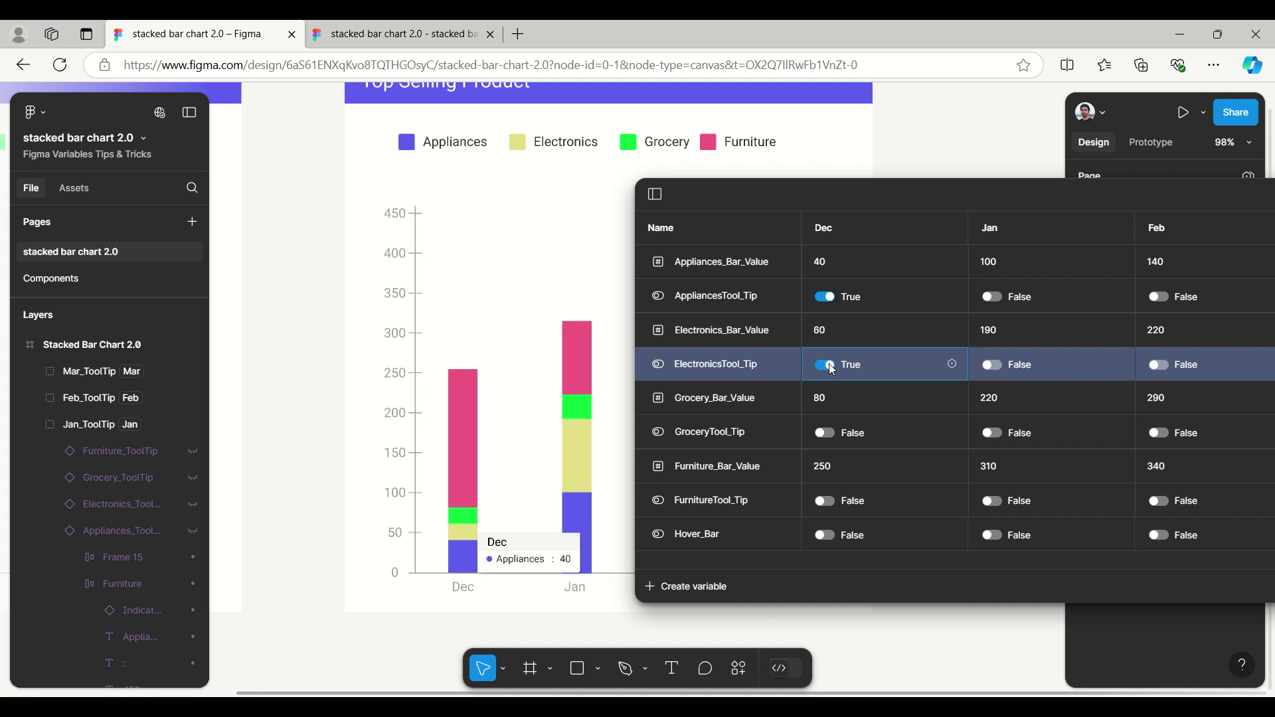
click(828, 297)
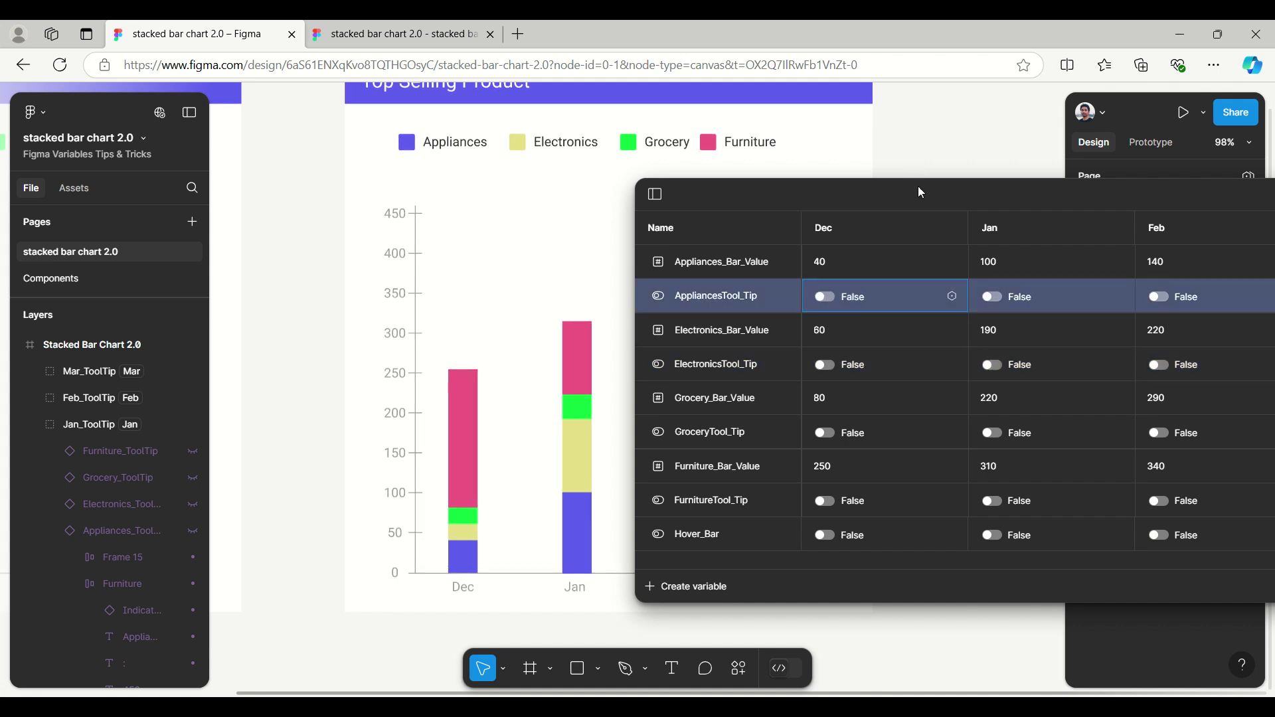
Set Appliances_Bar_Value to 90 in the Jan mode, keeping the Jan bar in view beside the variables.
drag(915, 187, 952, 165)
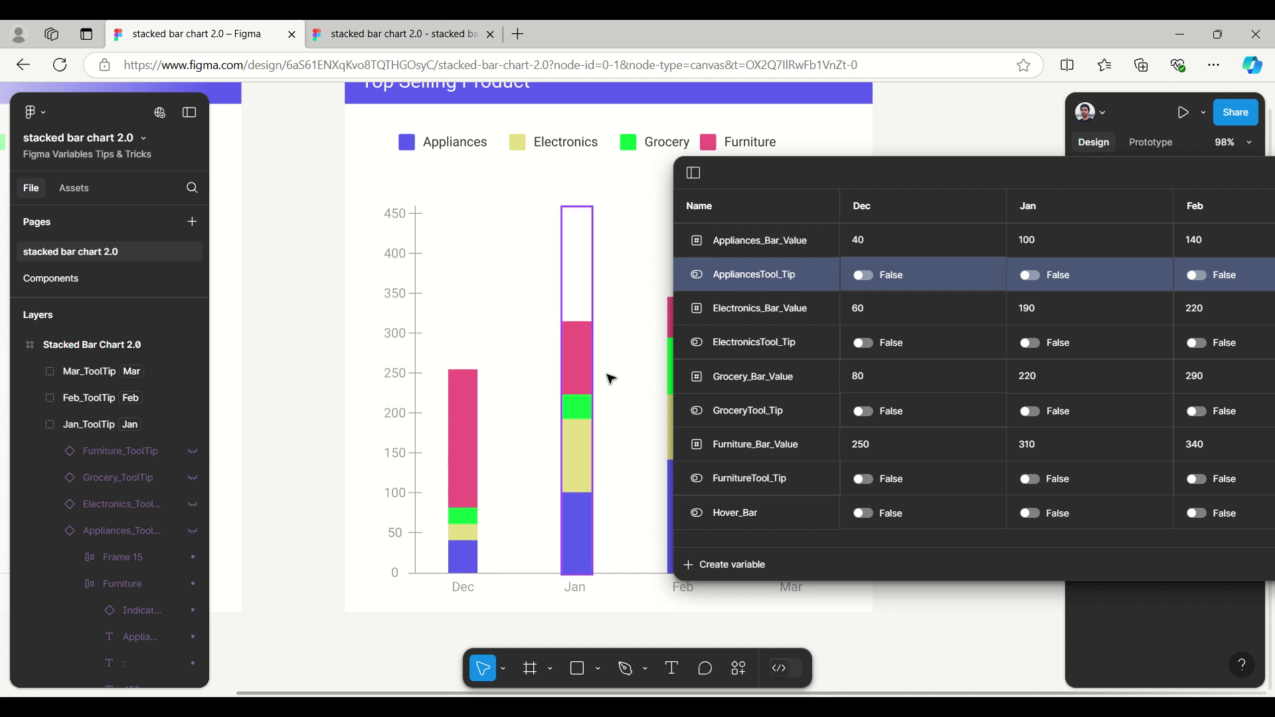
scroll(607, 371, up, 3)
scroll(595, 383, down, 3)
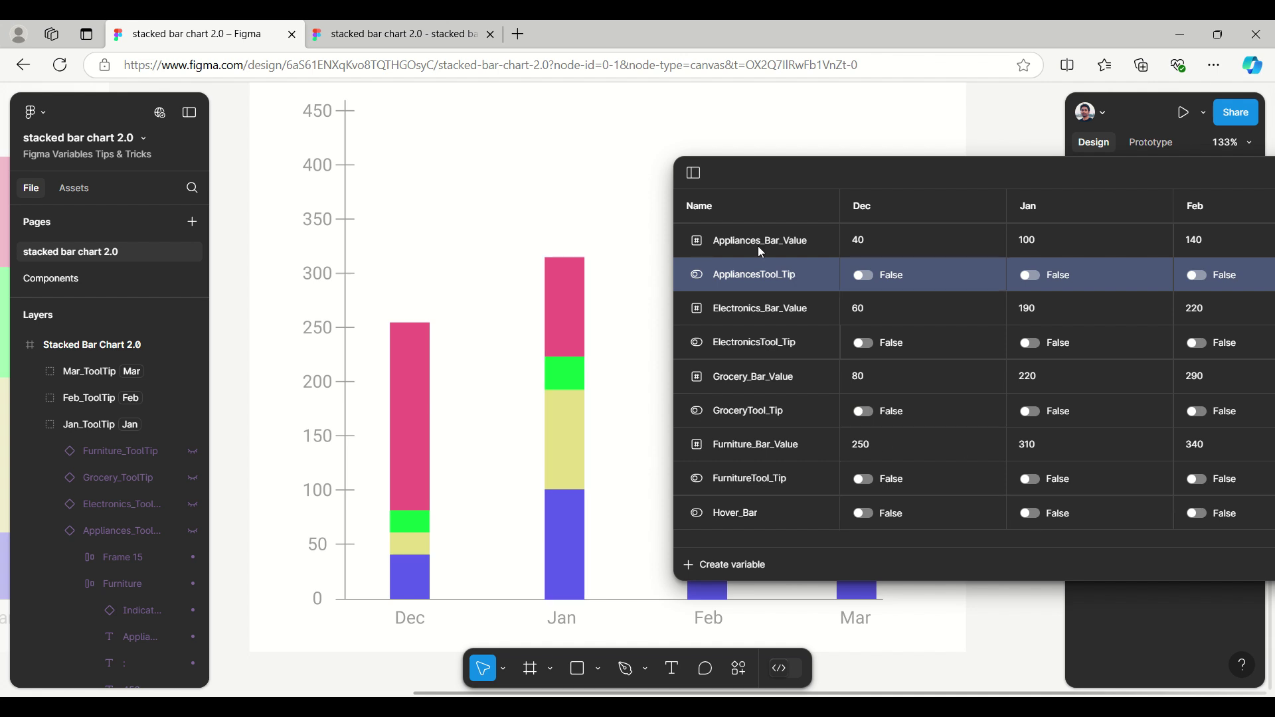
click(1047, 243)
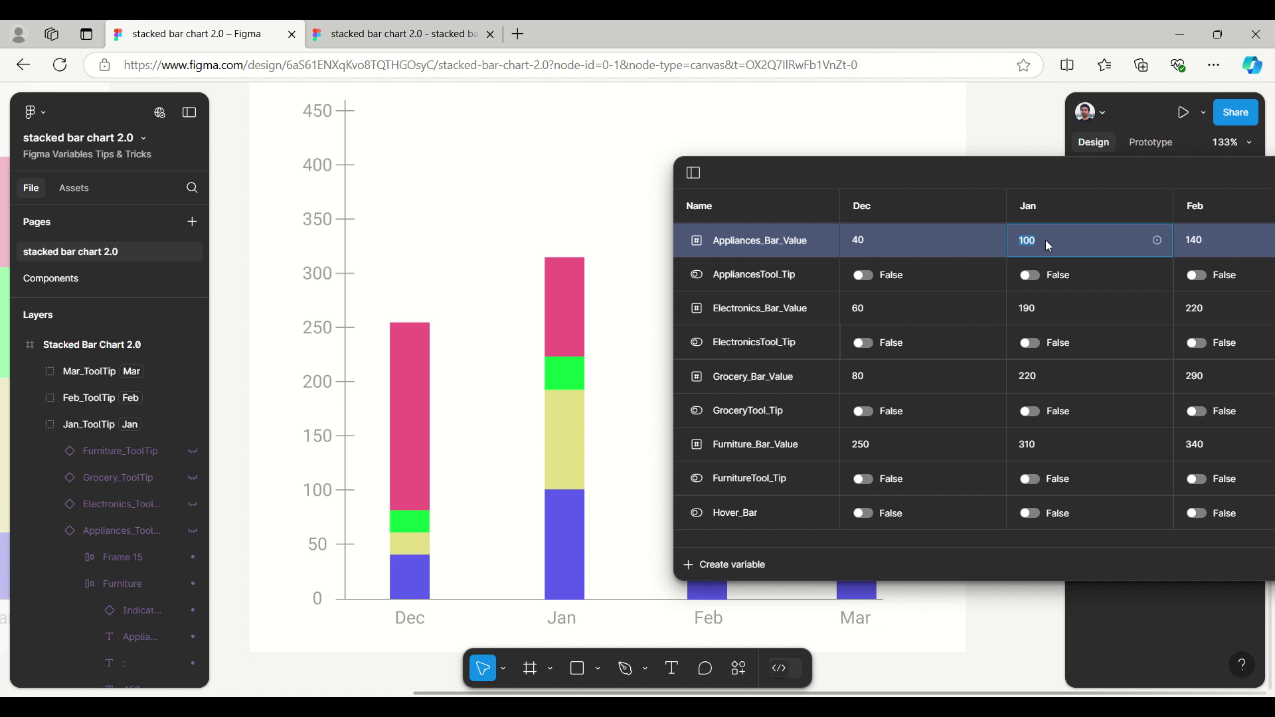
text(90)
click(1005, 173)
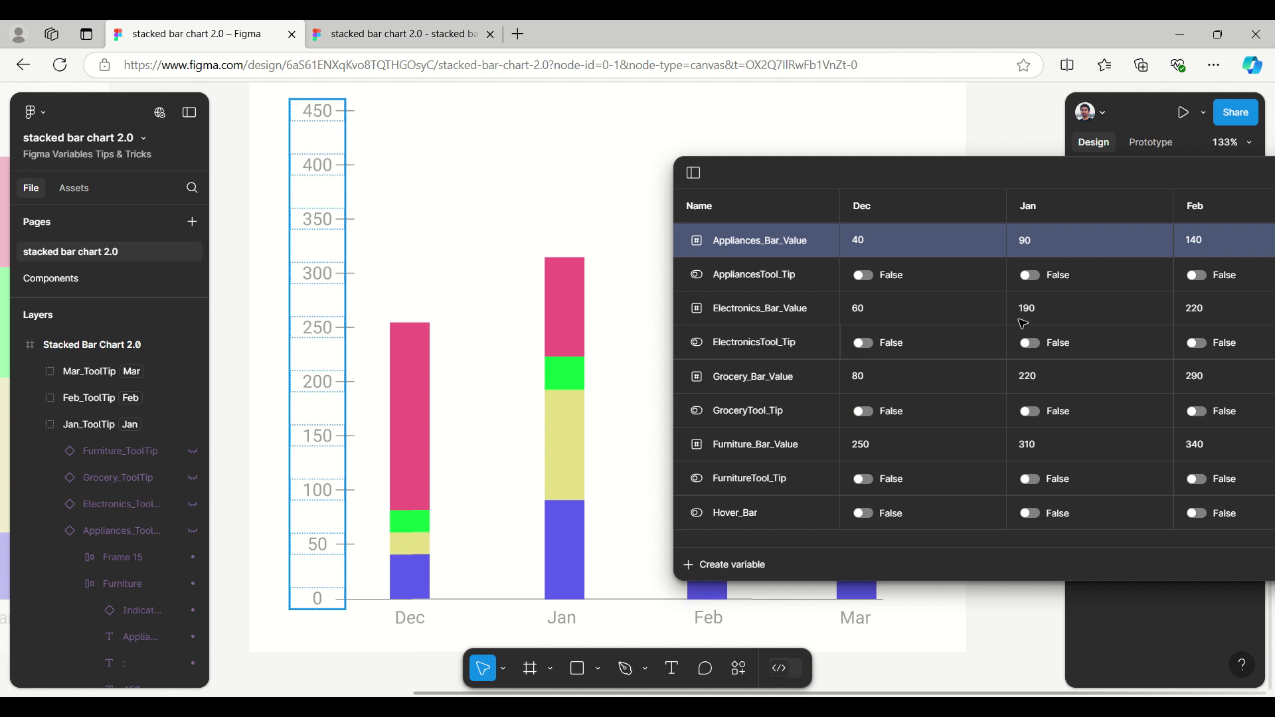
Set Appliances_Bar_Value to 70 and AppliancesTool_Tip to True in the Jan mode, and uncover the Jan tooltip's value.
click(1039, 249)
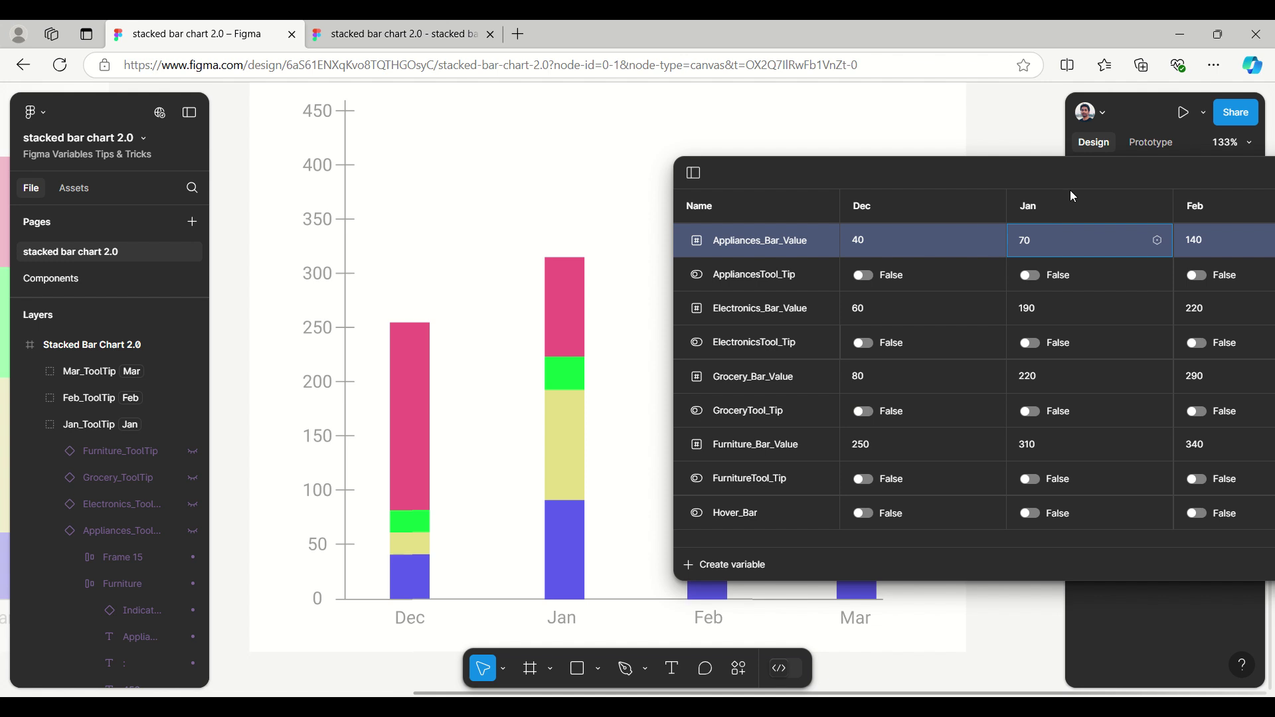
key(Return)
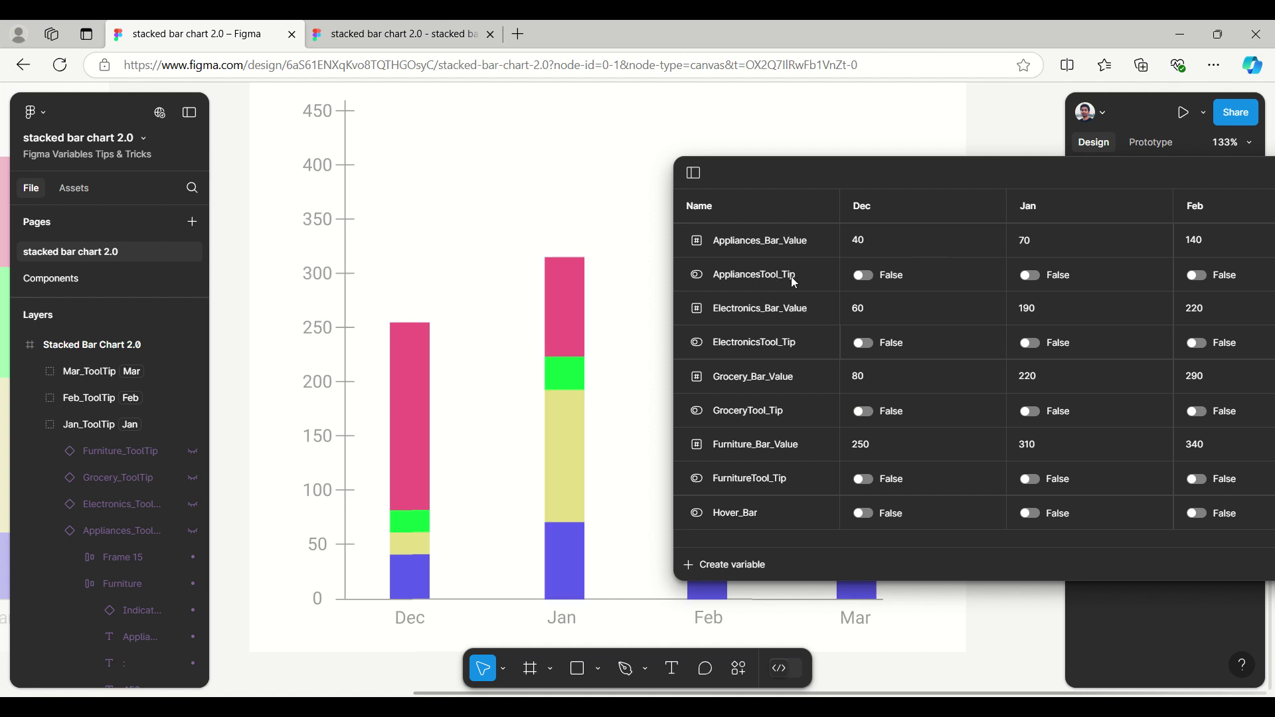
click(1027, 272)
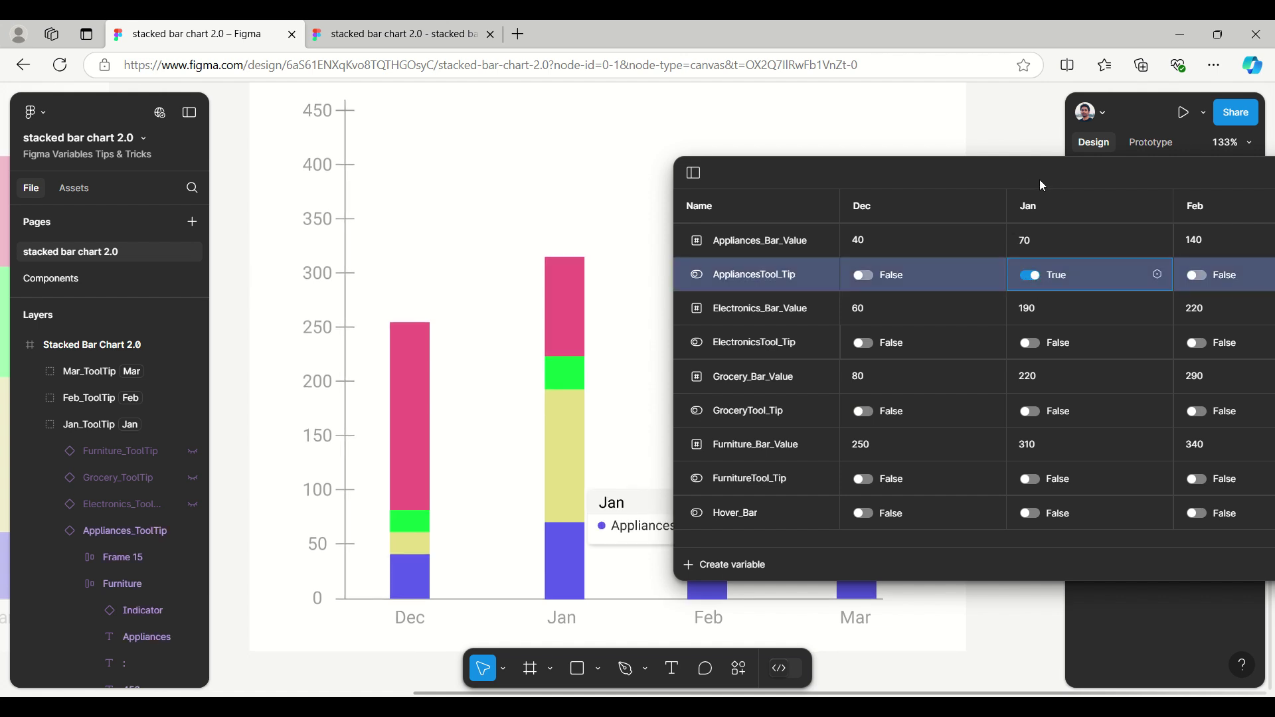
drag(1039, 179, 175, 136)
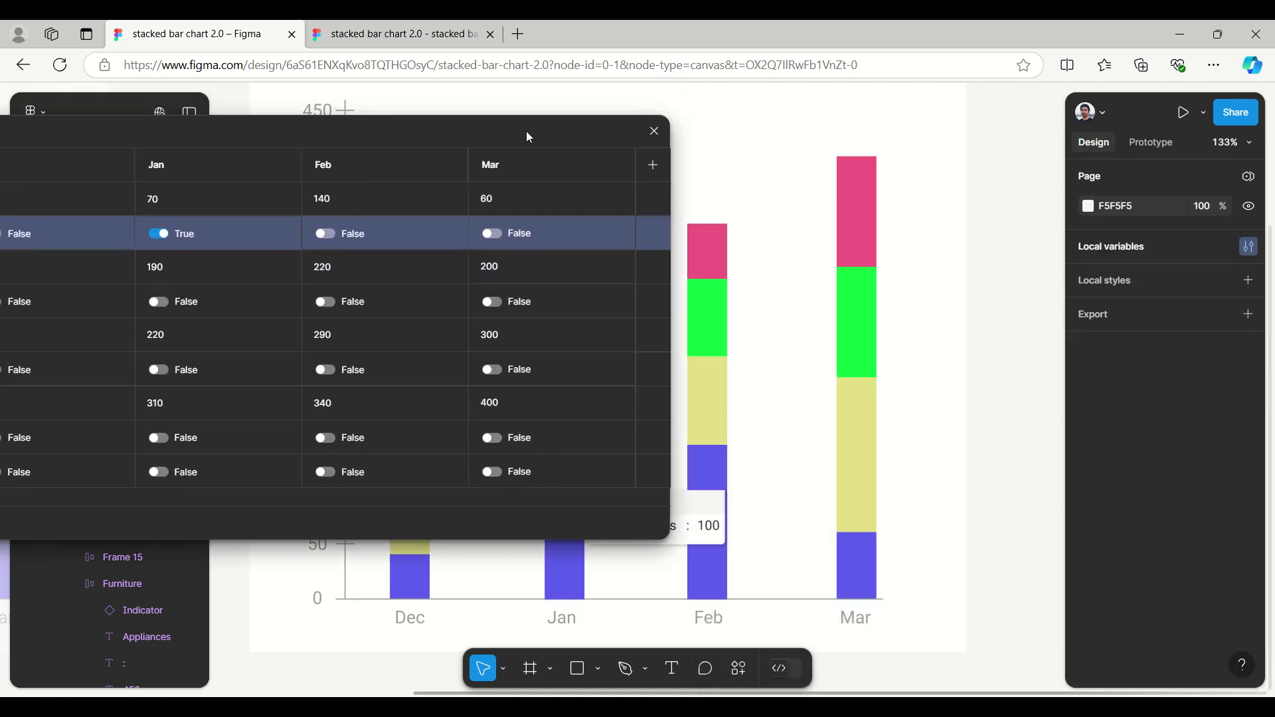
Close the variables and set the Jan Appliances tooltip's value to 70.
click(654, 131)
click(661, 527)
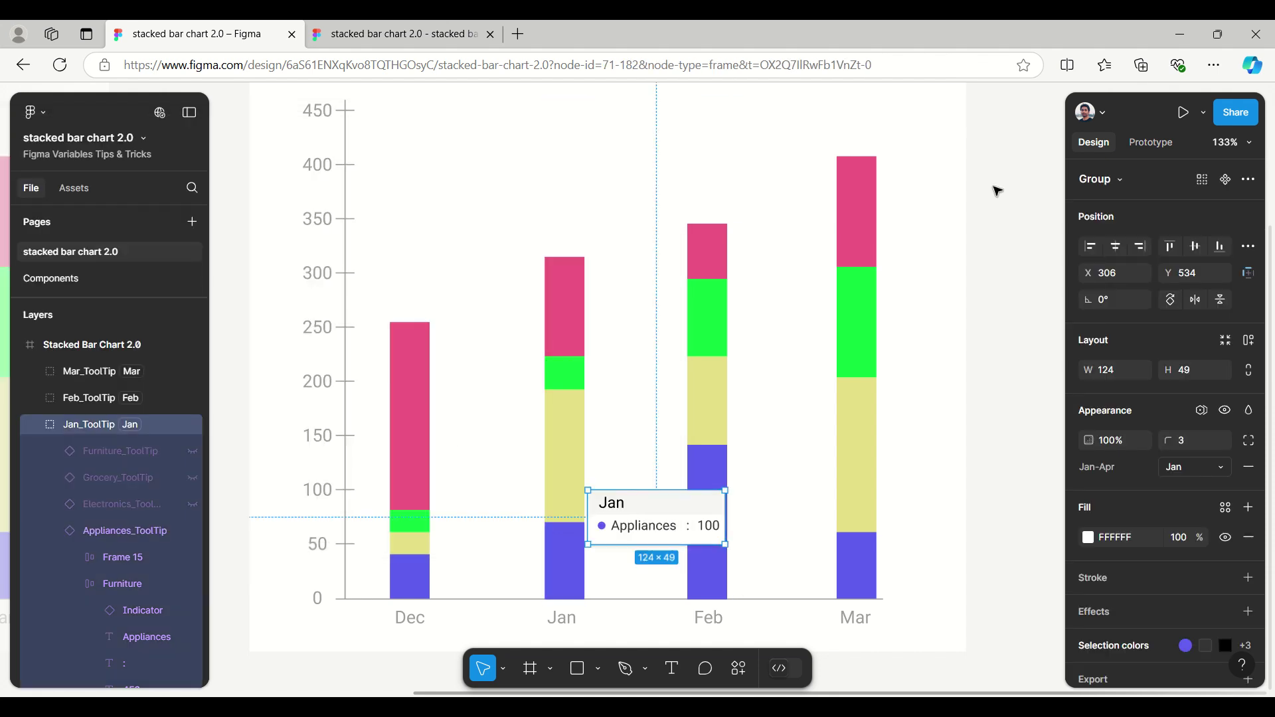
double_click(651, 513)
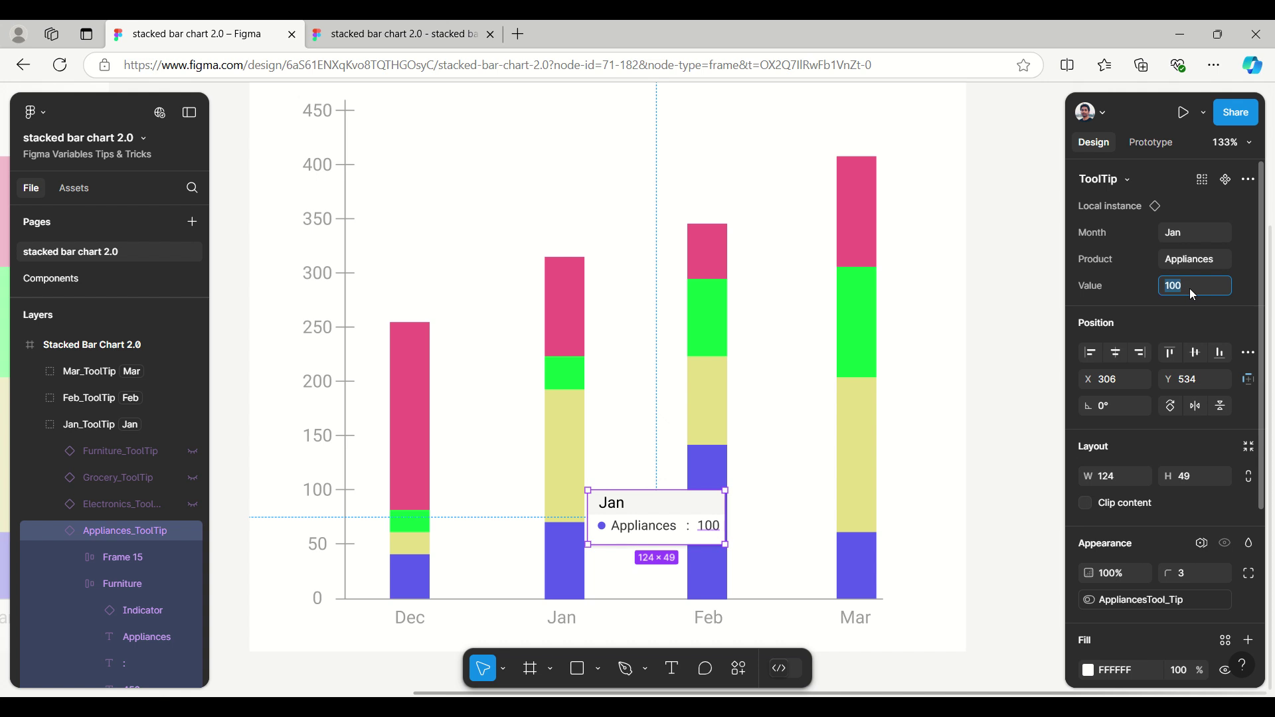
click(990, 404)
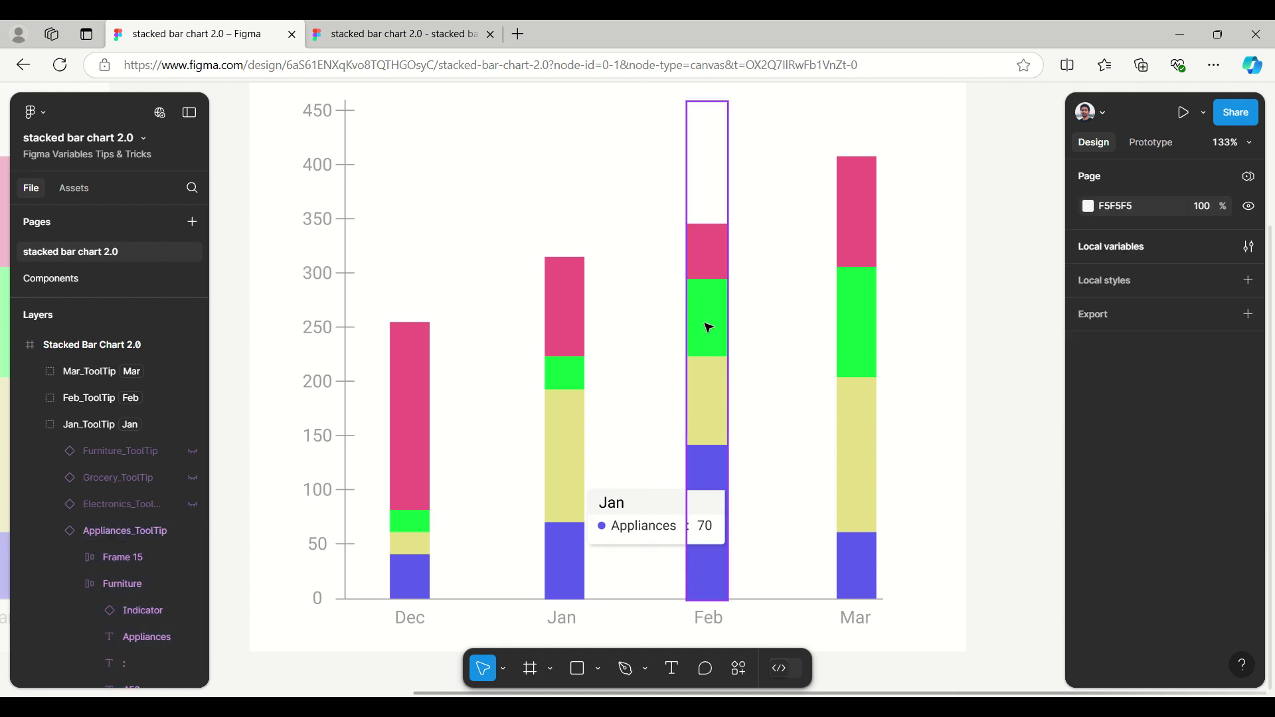
Set Appliances_Bar_Value to 170 in the Feb mode of the local variables.
click(709, 261)
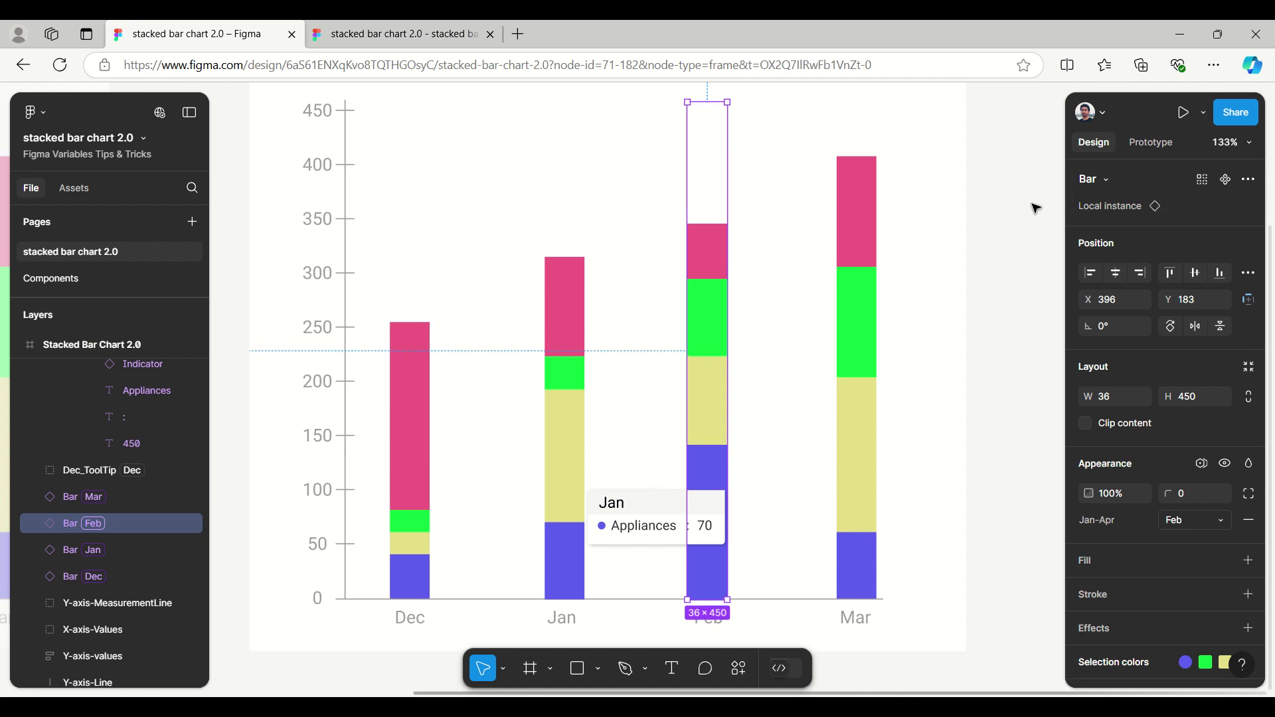
key(Escape)
click(1092, 249)
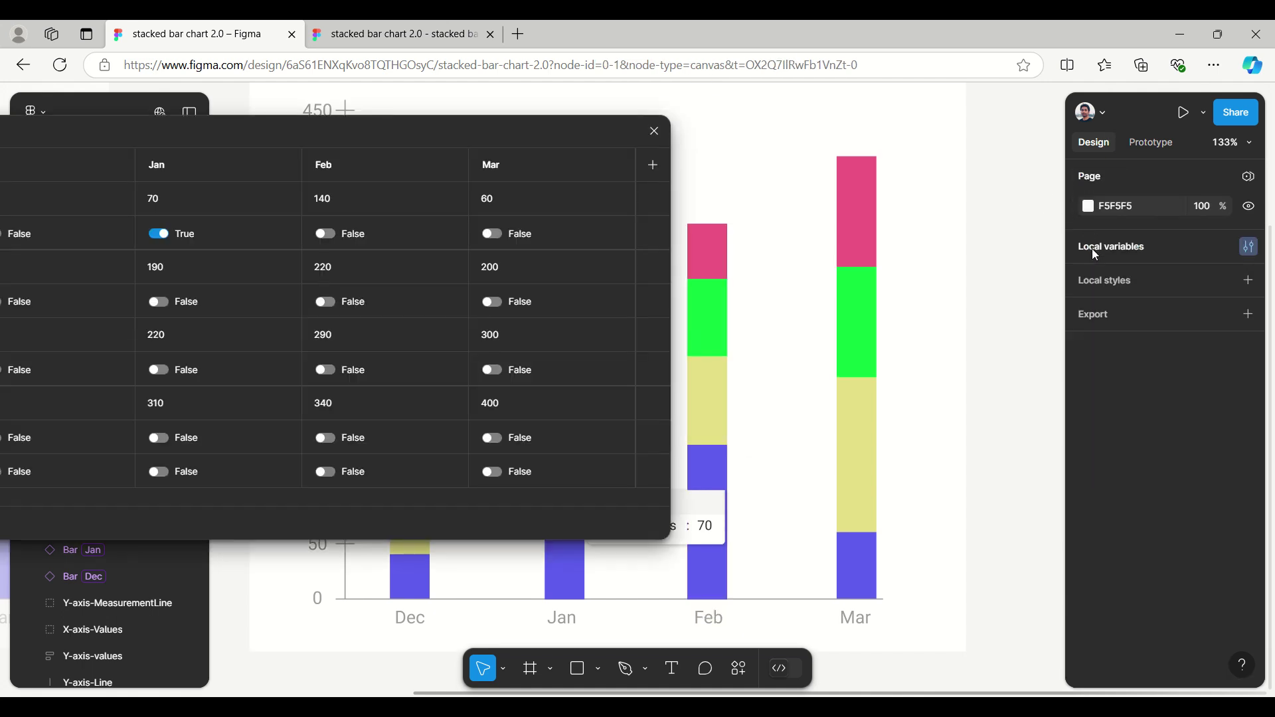
double_click(334, 204)
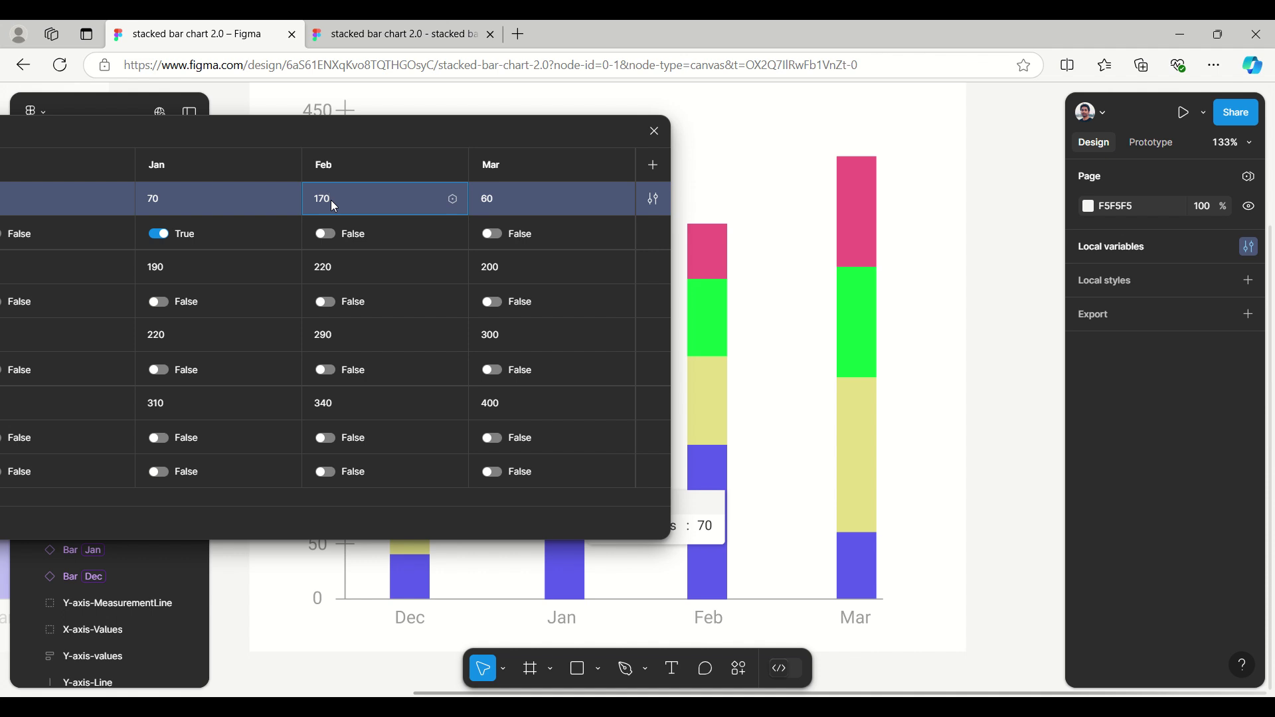
text(170)
key(Return)
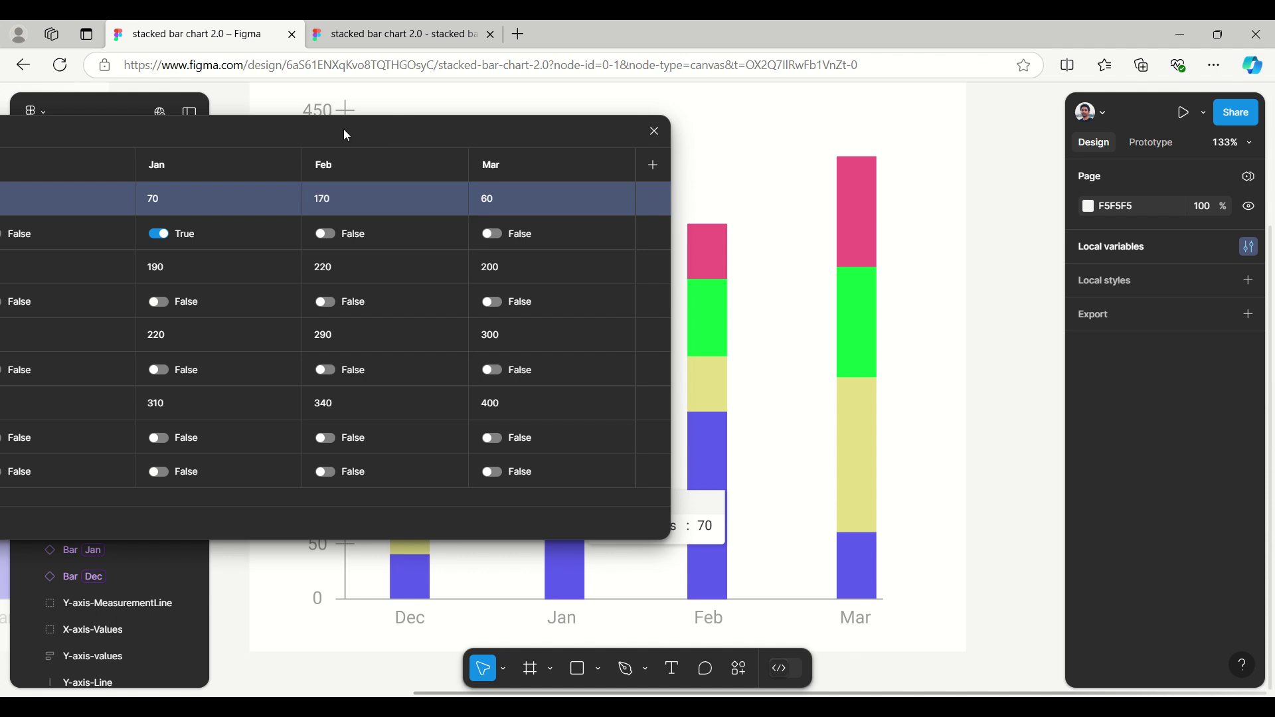
Set AppliancesTool_Tip to True in the Feb mode, and set the Feb Appliances tooltip's value to 170.
click(326, 234)
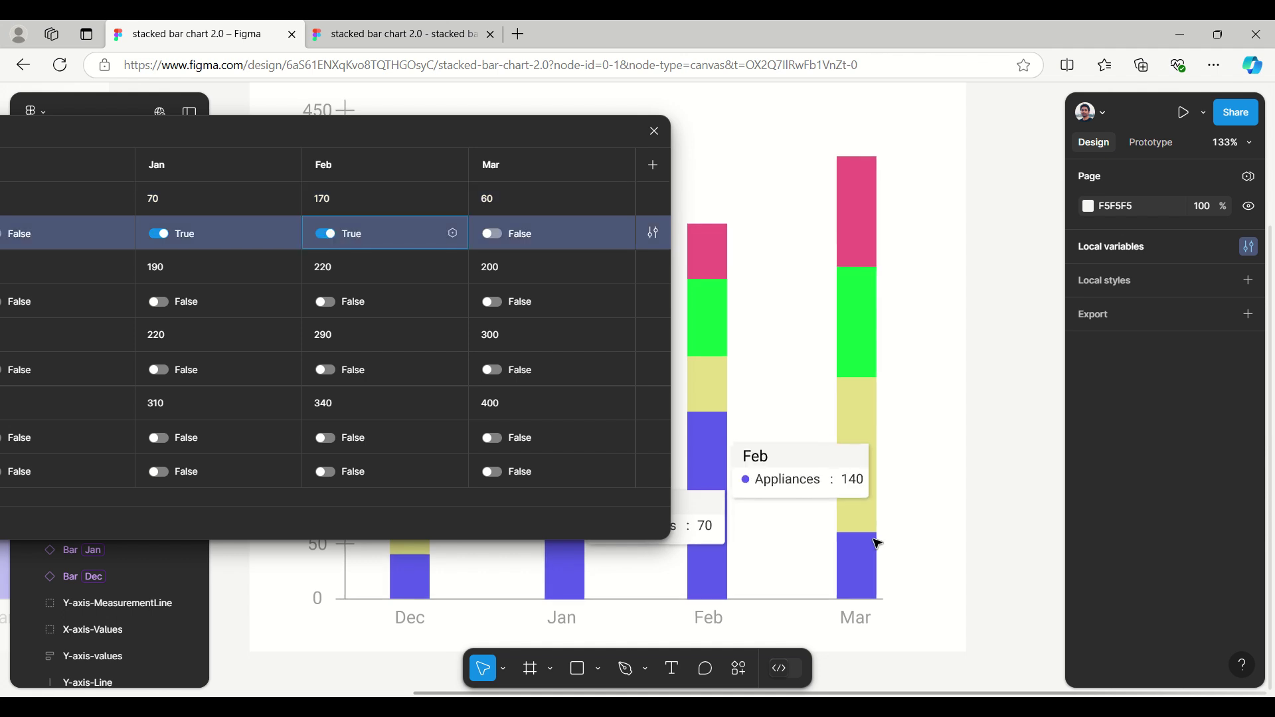
click(843, 485)
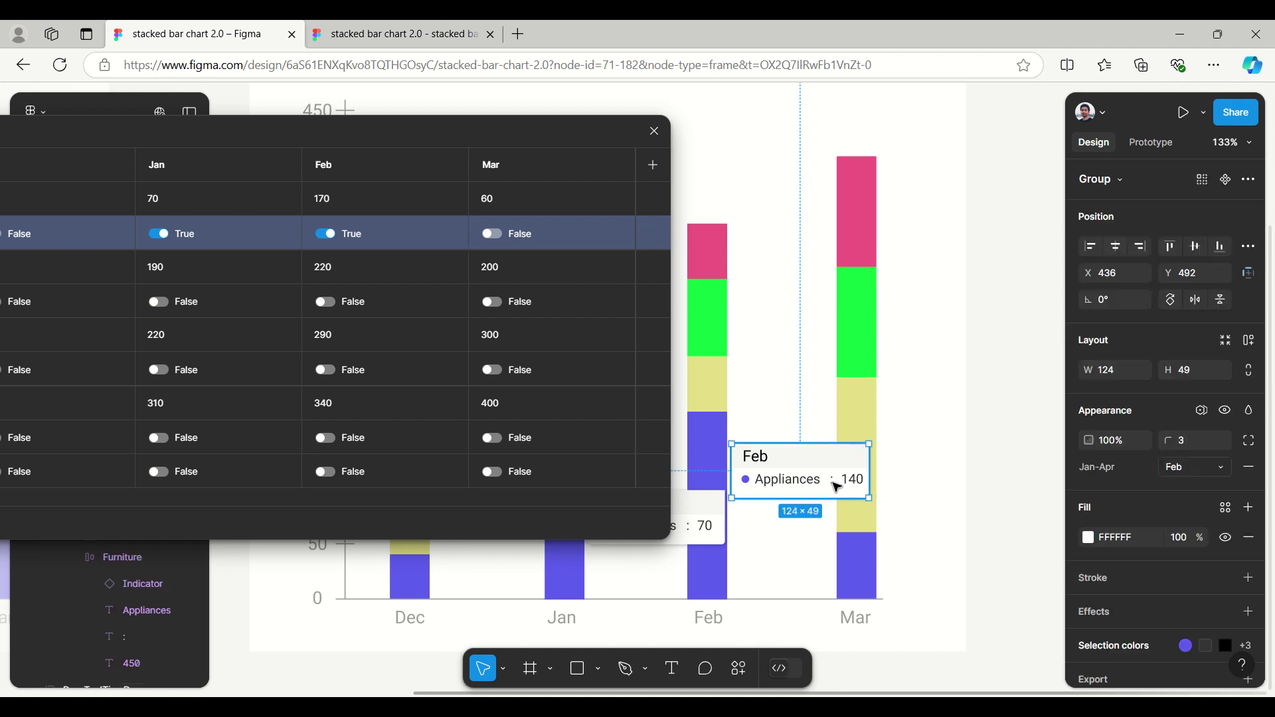
click(837, 487)
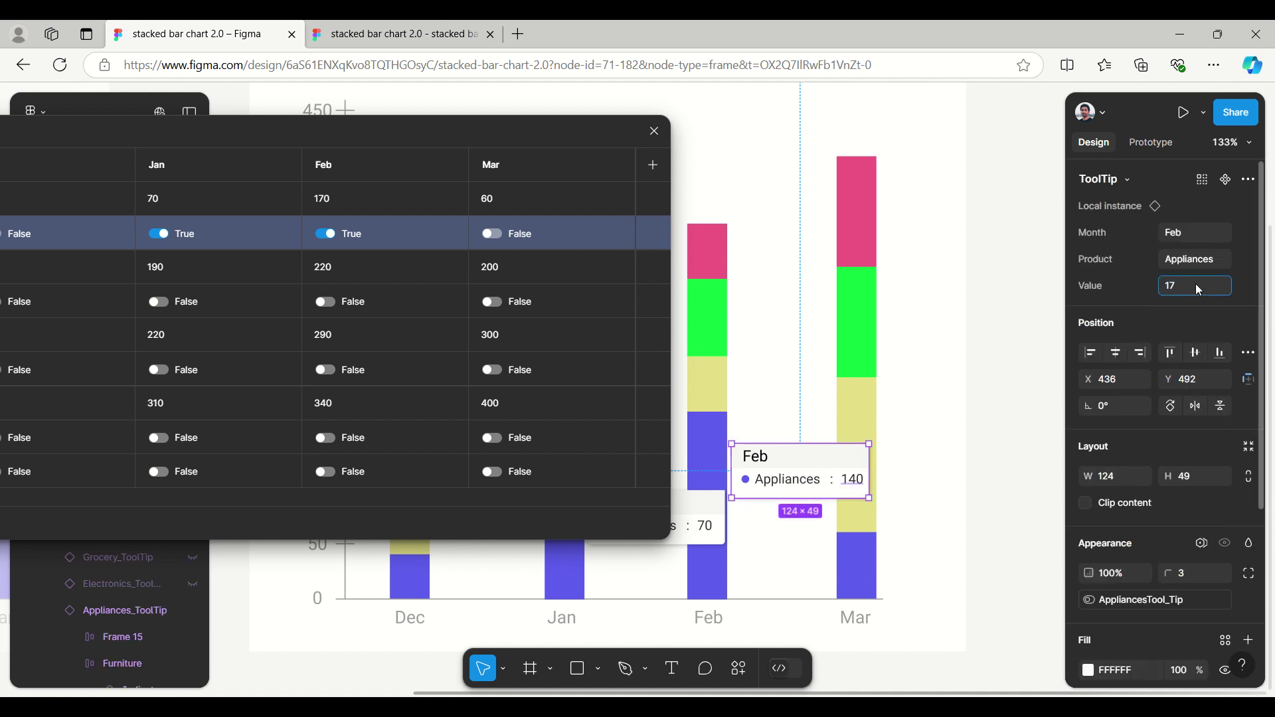
click(564, 130)
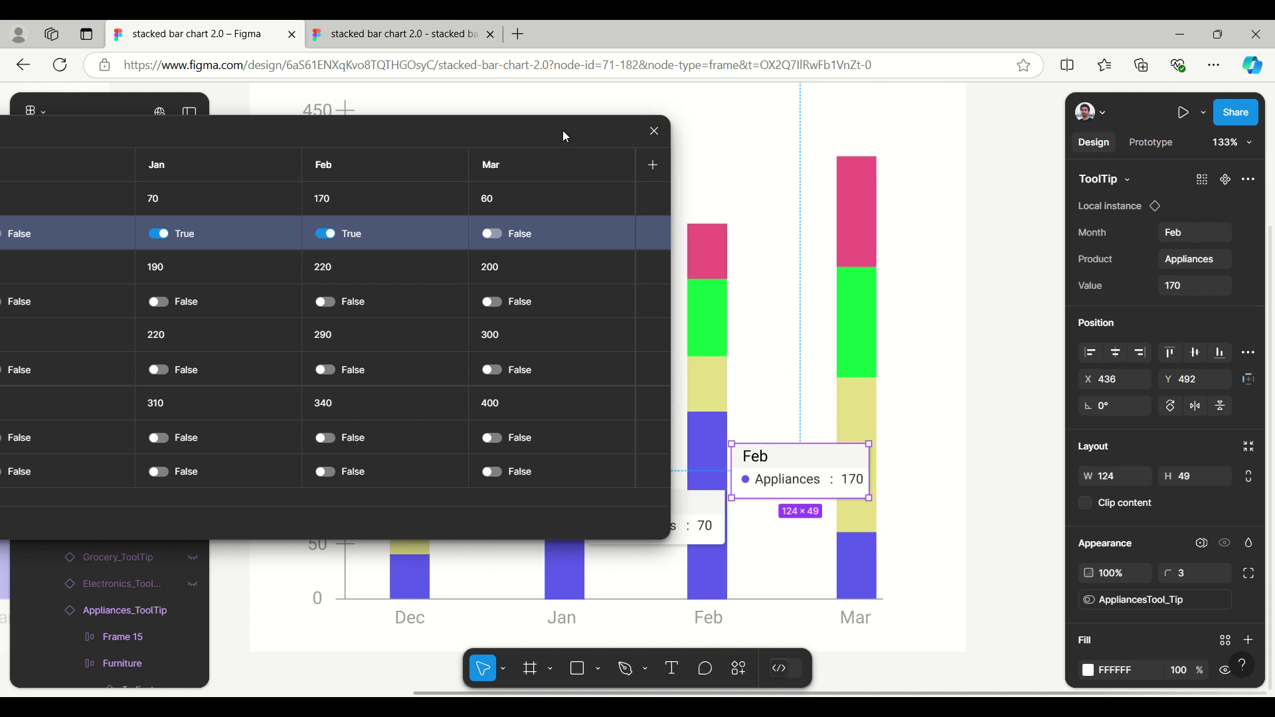
Set AppliancesTool_Tip to False in the Feb and Jan modes, and close the variables.
click(325, 234)
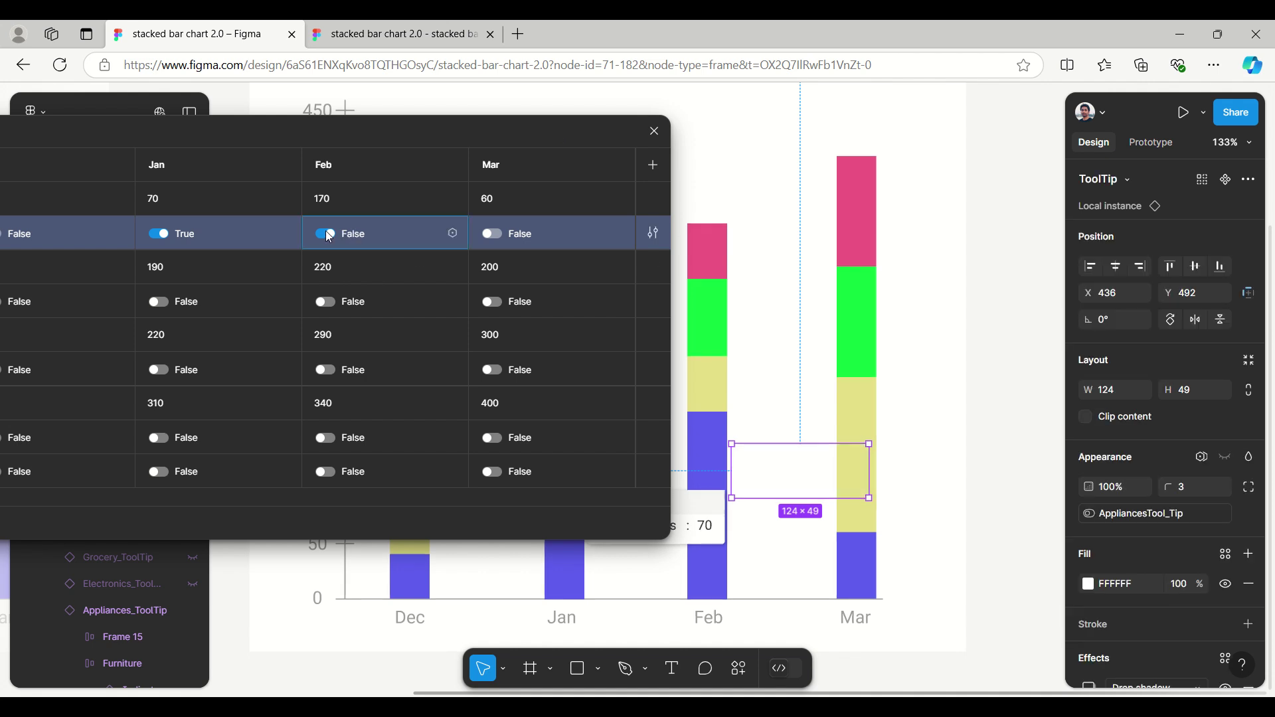
click(158, 234)
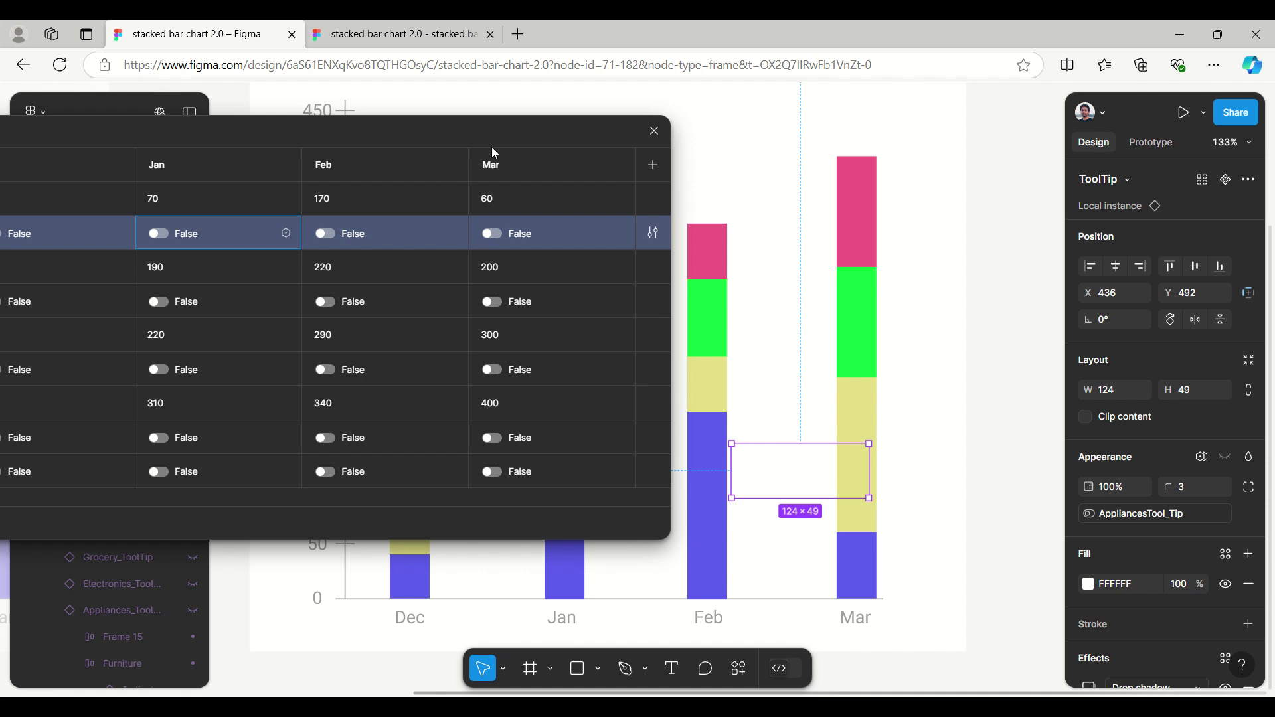
drag(492, 126, 1067, 171)
click(1182, 174)
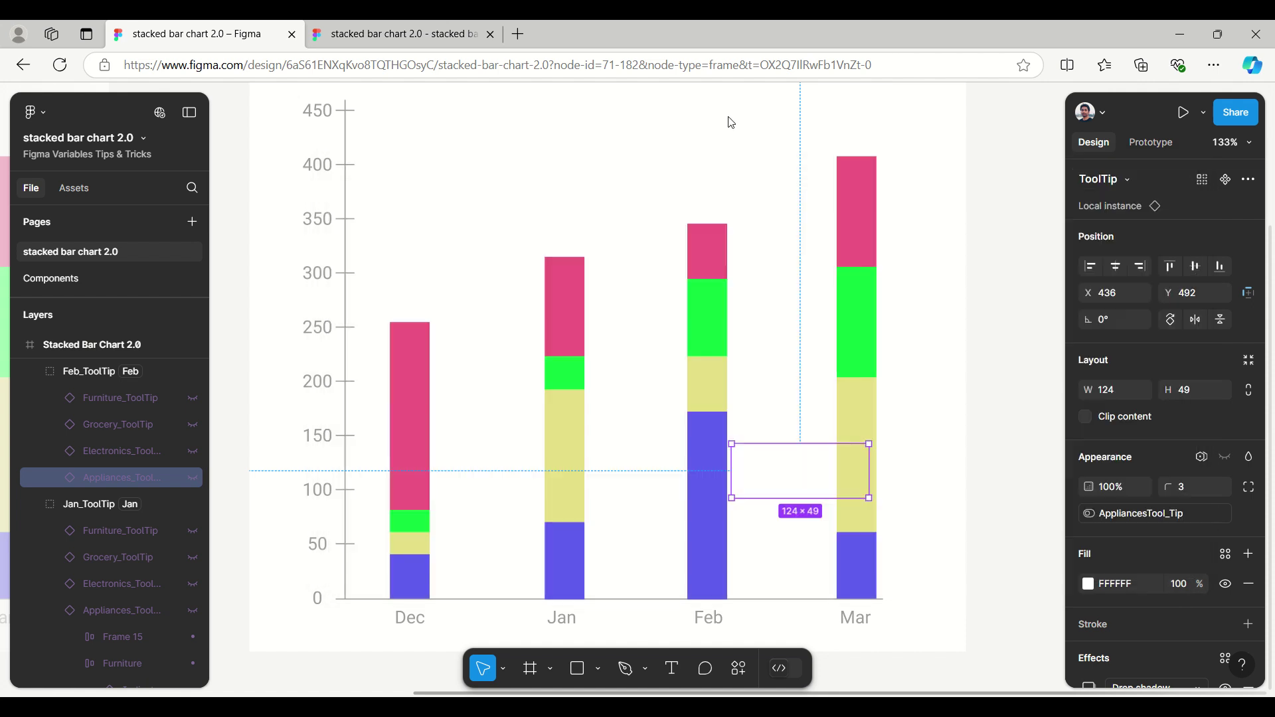
Select the Stacked Bar Chart 2.0 frame and present it as a prototype in its own browser tab.
scroll(475, 310, down, 5)
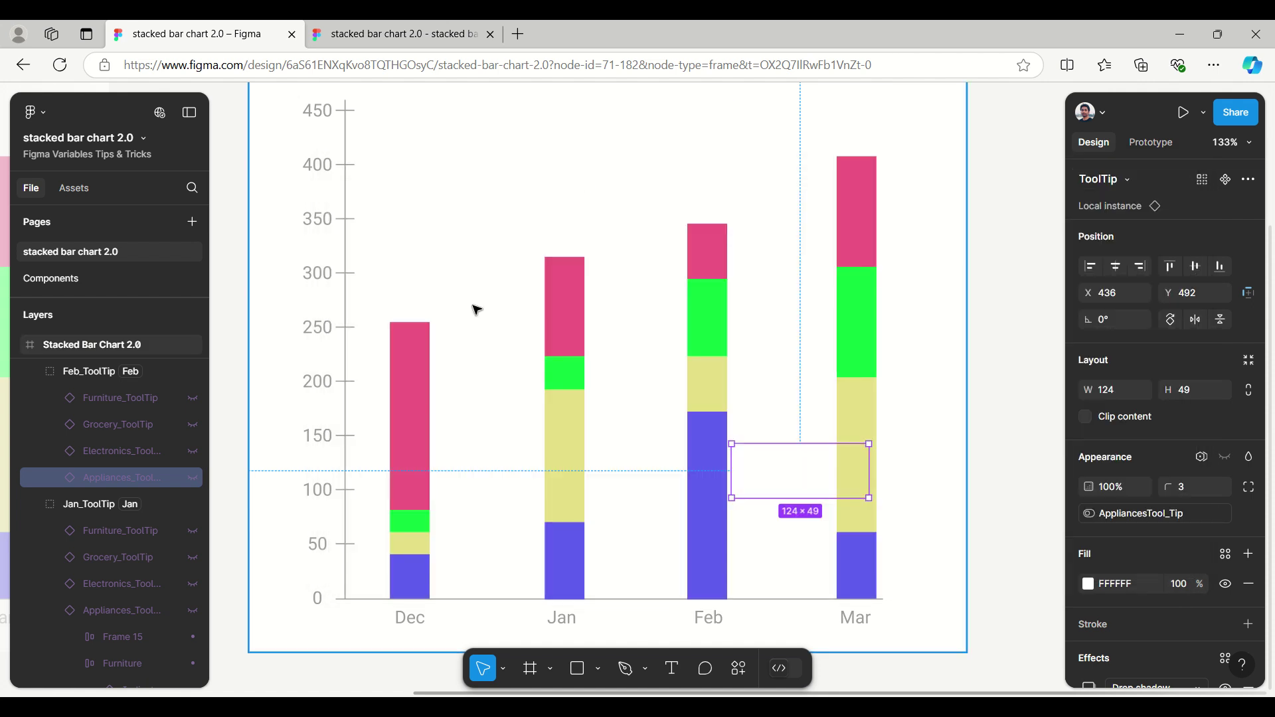
scroll(476, 310, up, 5)
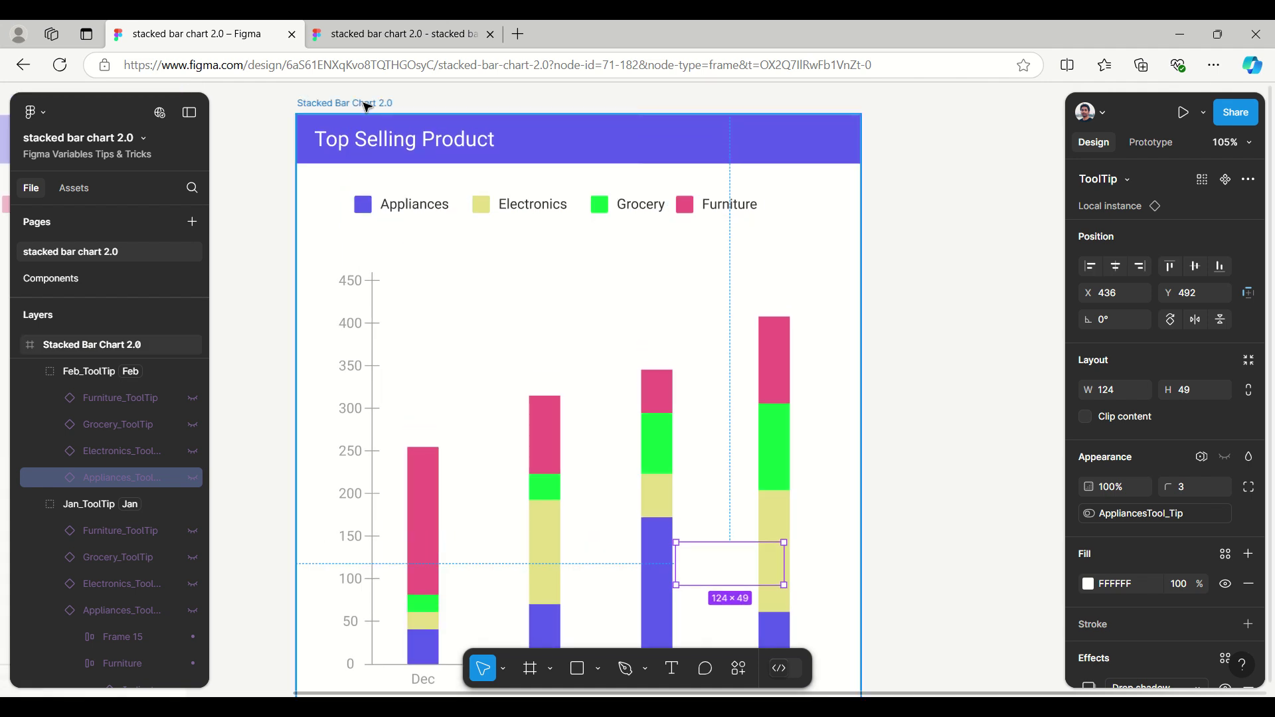
click(364, 103)
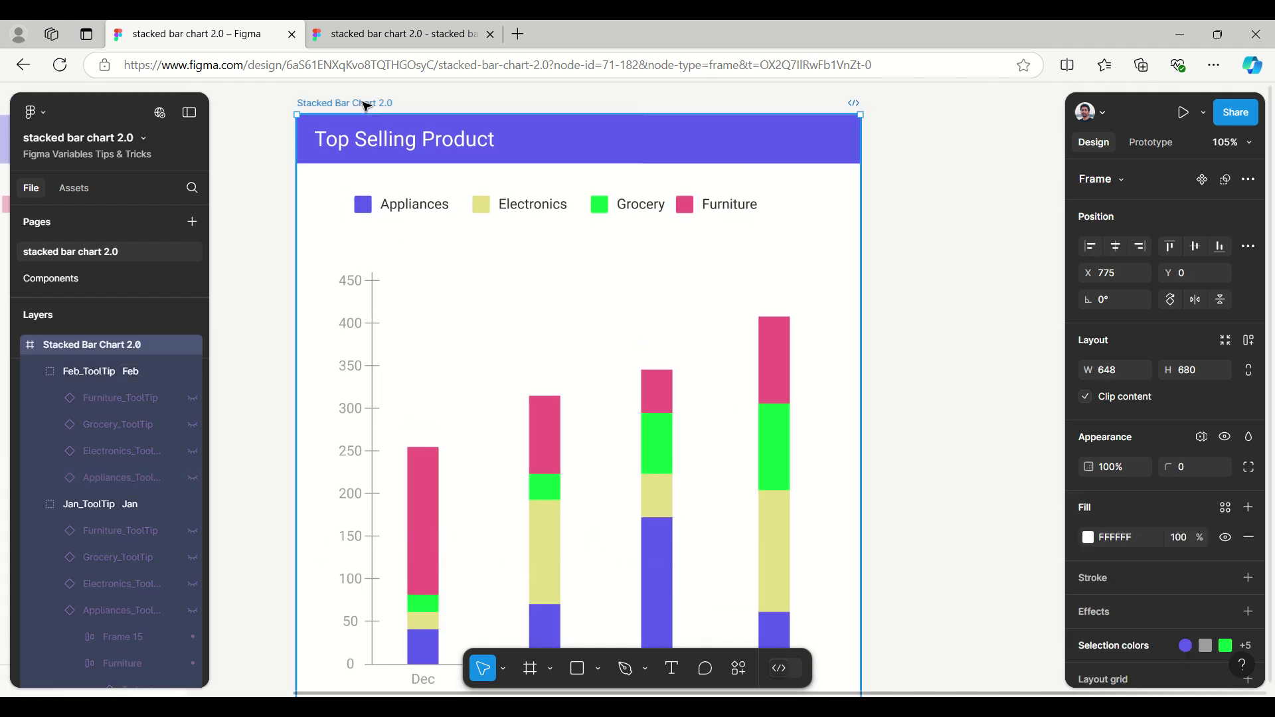
click(1201, 111)
click(1129, 147)
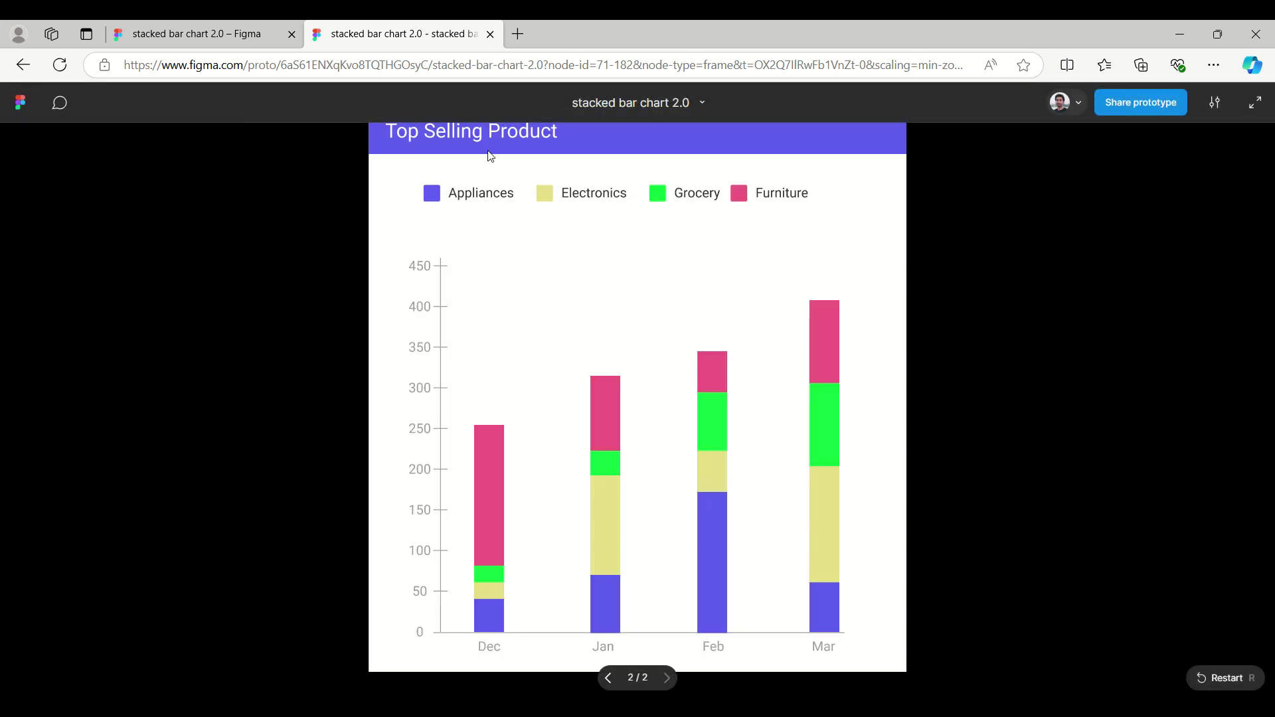
Check the tooltips of the Dec, Jan and Feb bars in the prototype, and return to the design file.
mouse_move(895, 285)
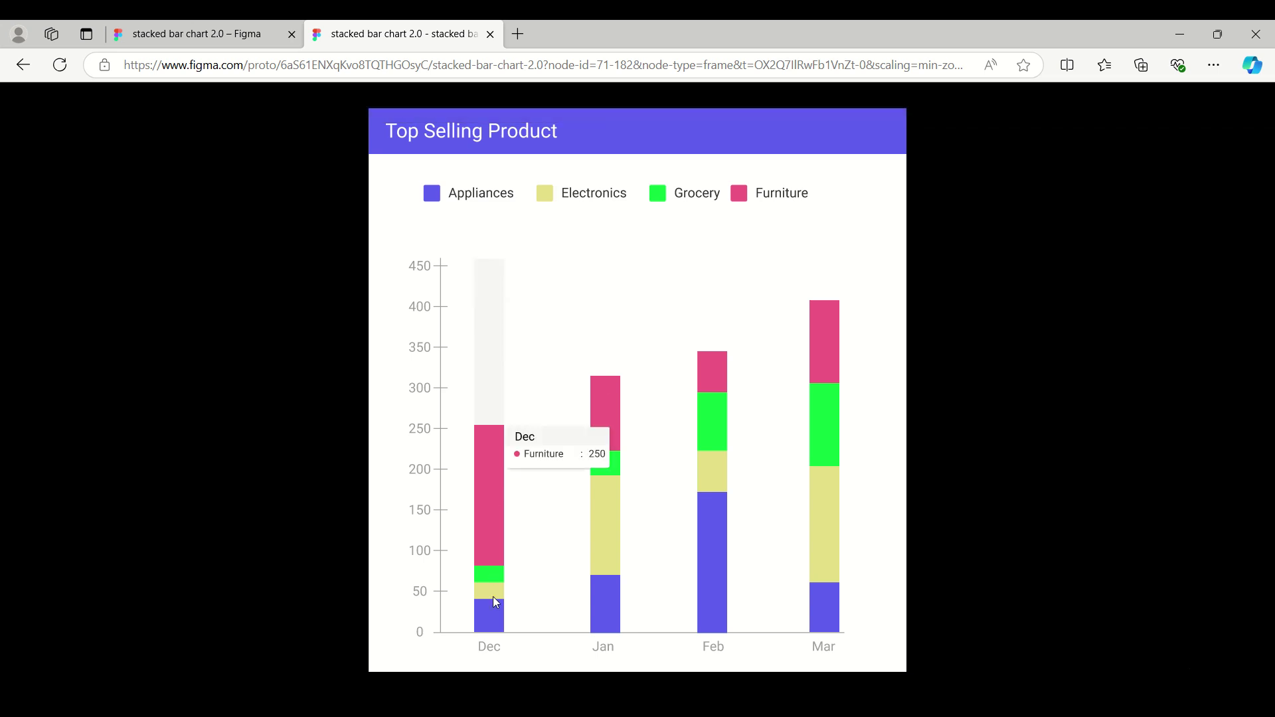
mouse_move(612, 599)
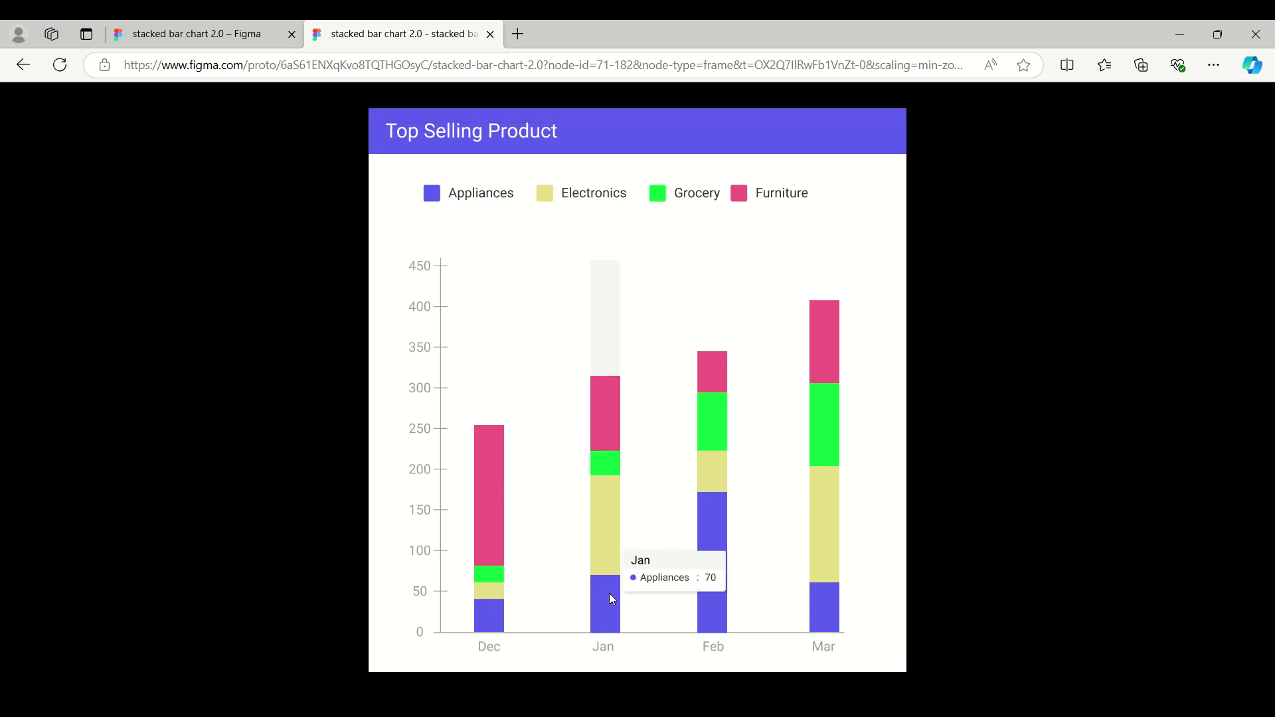
mouse_move(609, 462)
mouse_move(713, 520)
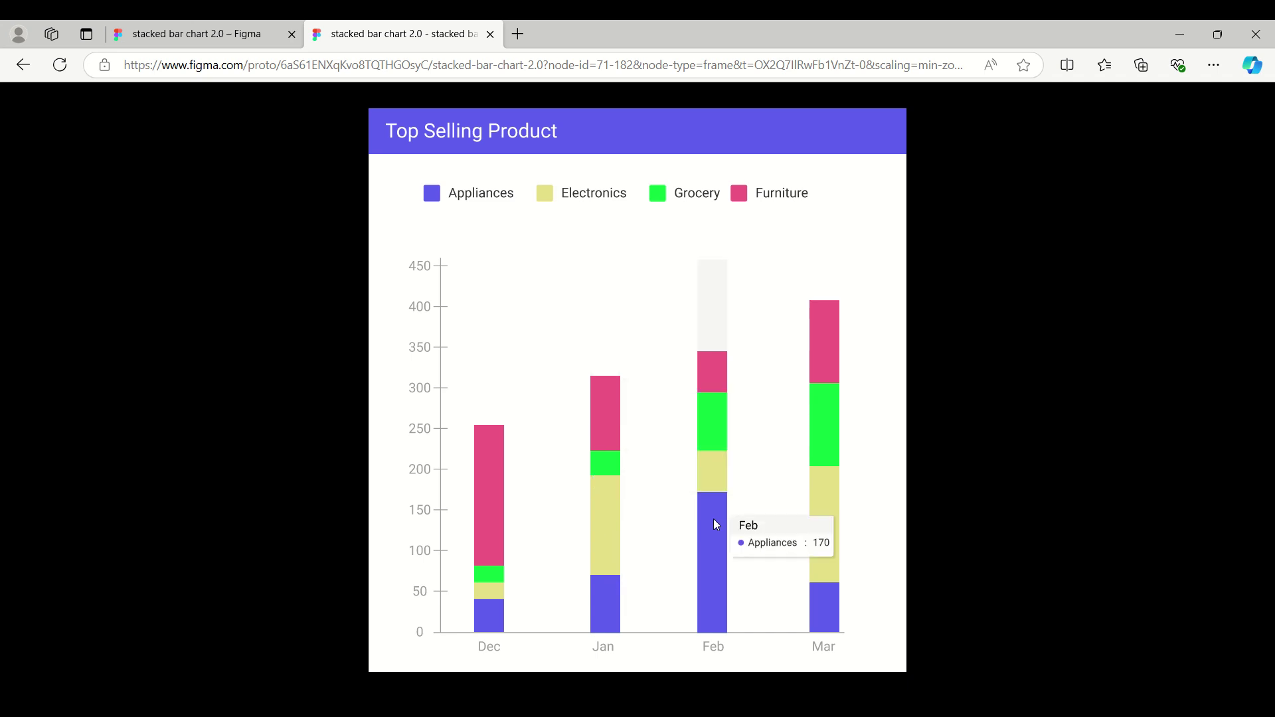
click(170, 38)
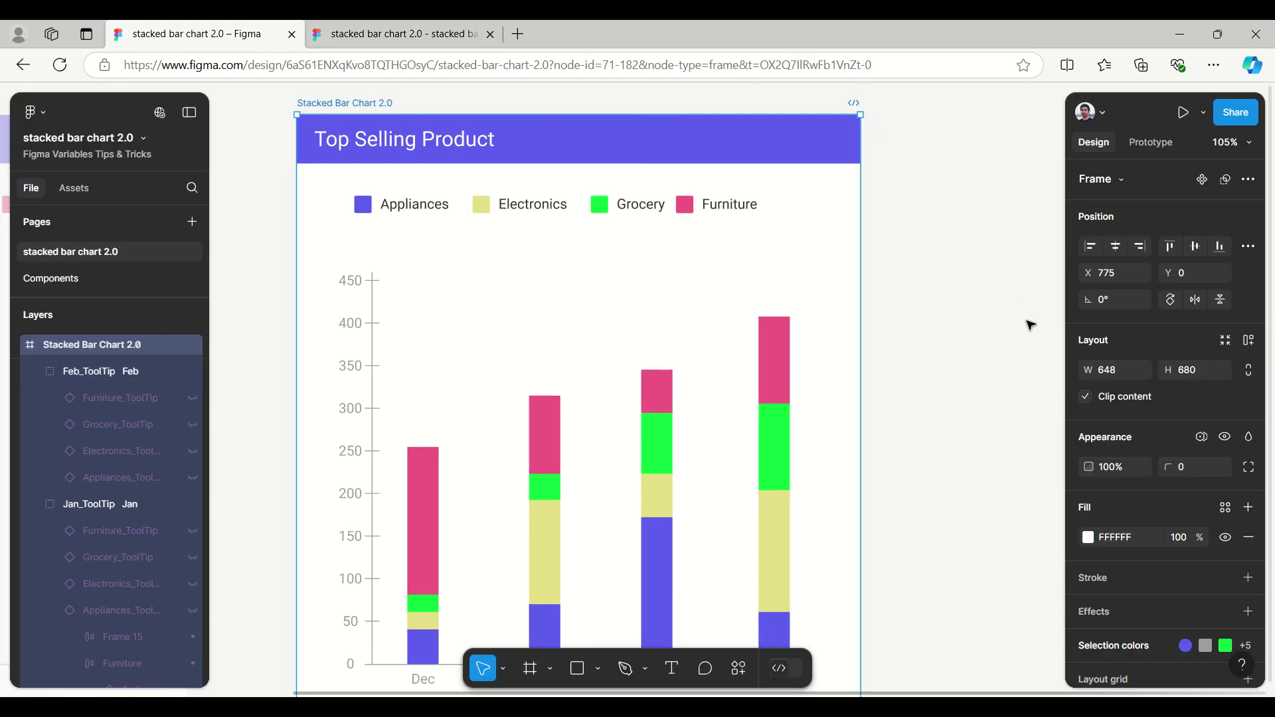